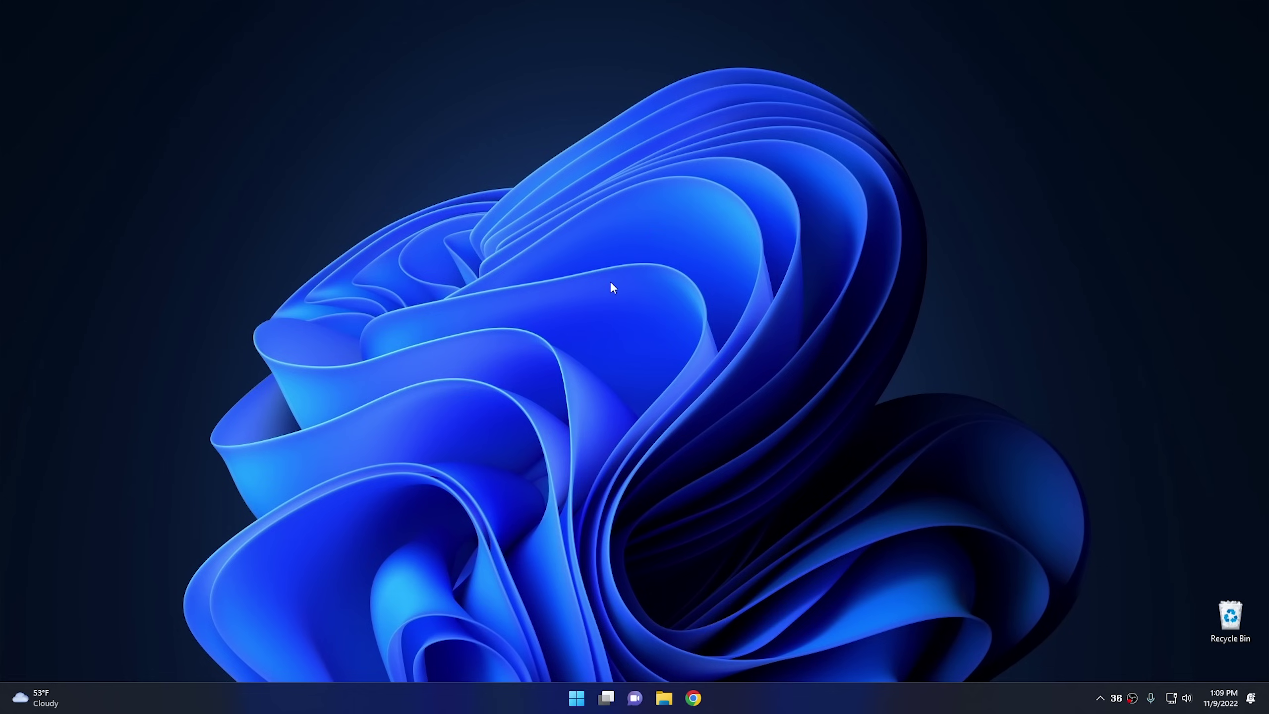
Open the startup apps page in the Windows Settings
{"action": "left_click", "coordinate": [576, 697]}
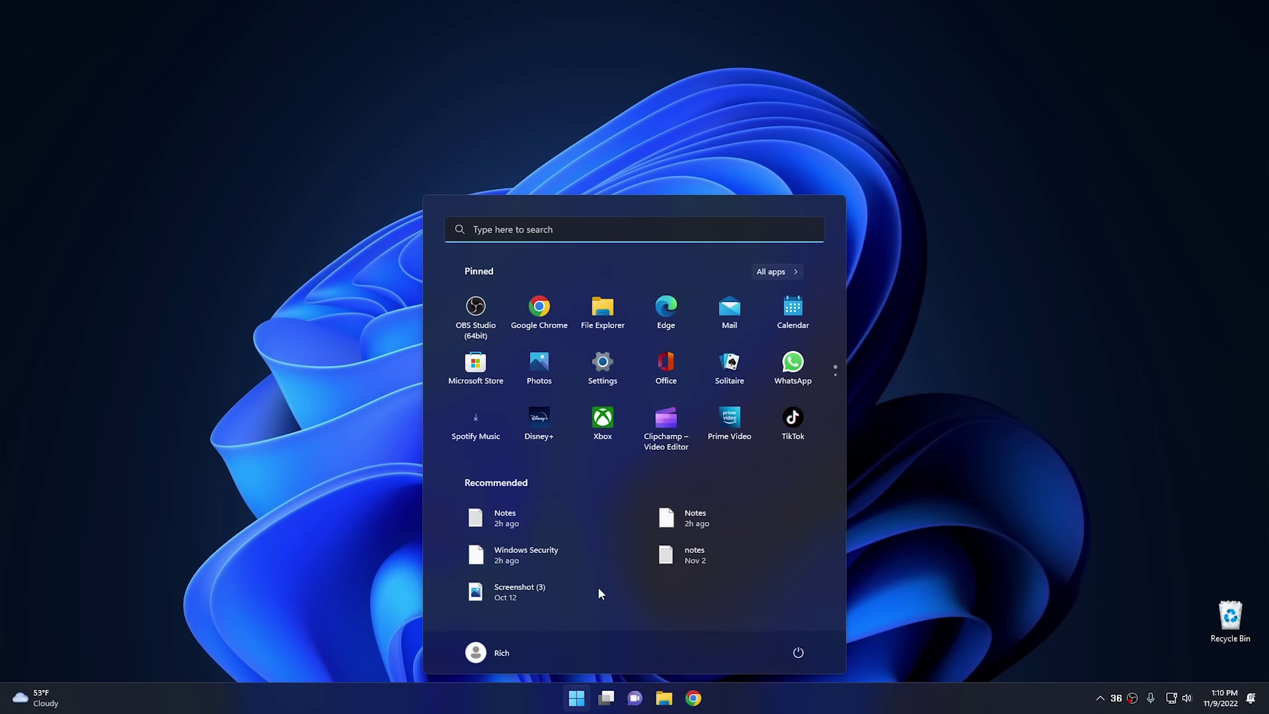
{"action": "left_click", "coordinate": [603, 378]}
{"action": "left_click", "coordinate": [563, 303]}
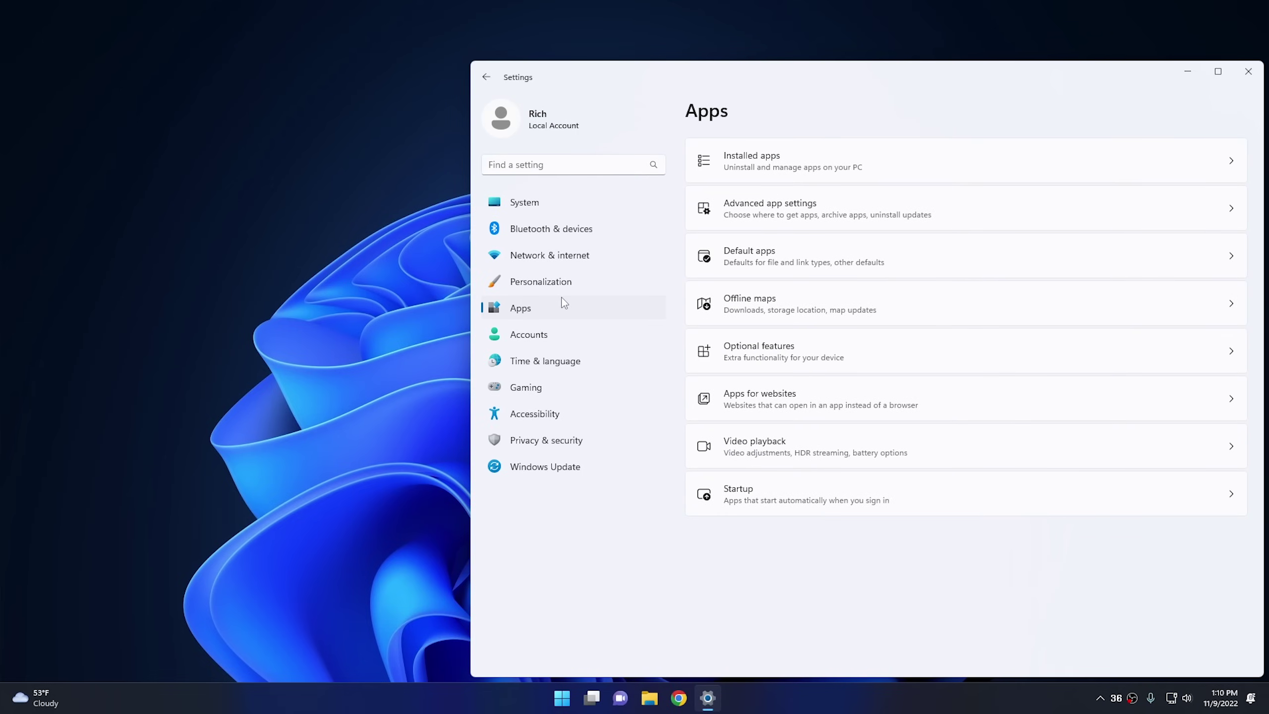
{"action": "left_click", "coordinate": [768, 502]}
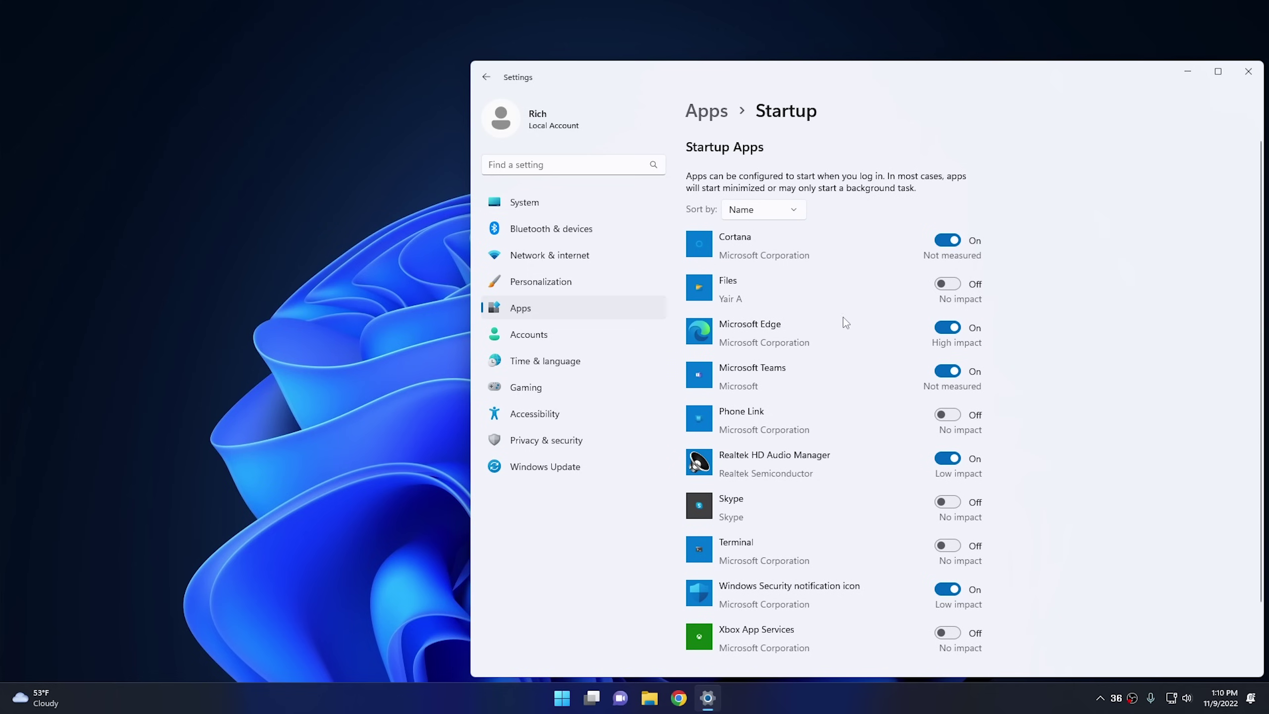
Sort the startup apps by status and by startup impact, and review the whole list
{"action": "left_click", "coordinate": [794, 207]}
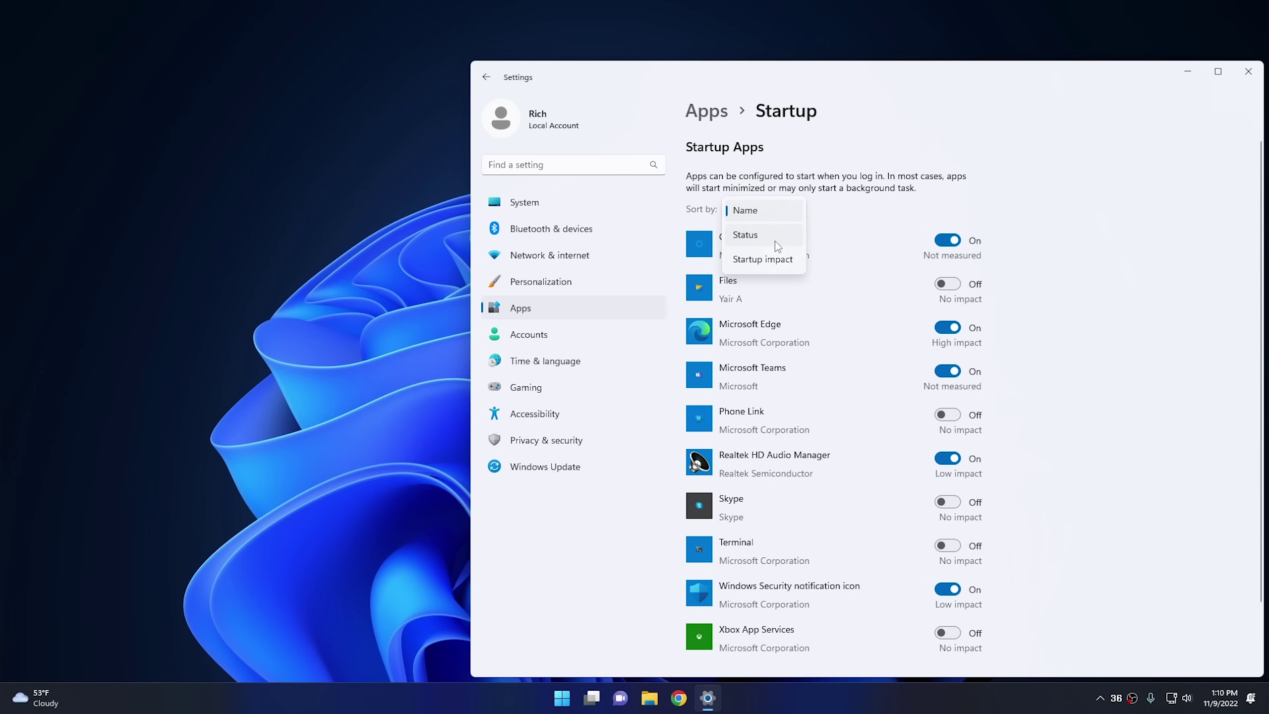
{"action": "left_click", "coordinate": [776, 241]}
{"action": "left_click", "coordinate": [797, 206]}
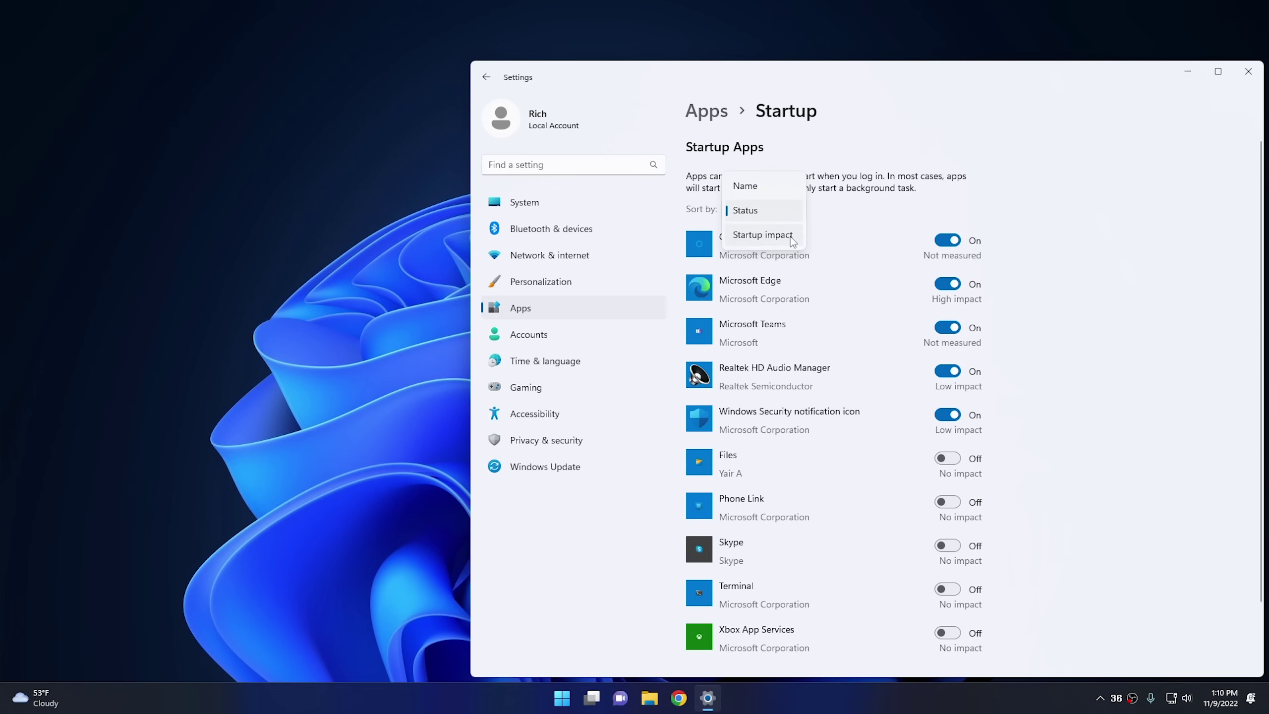
{"action": "left_click", "coordinate": [794, 236]}
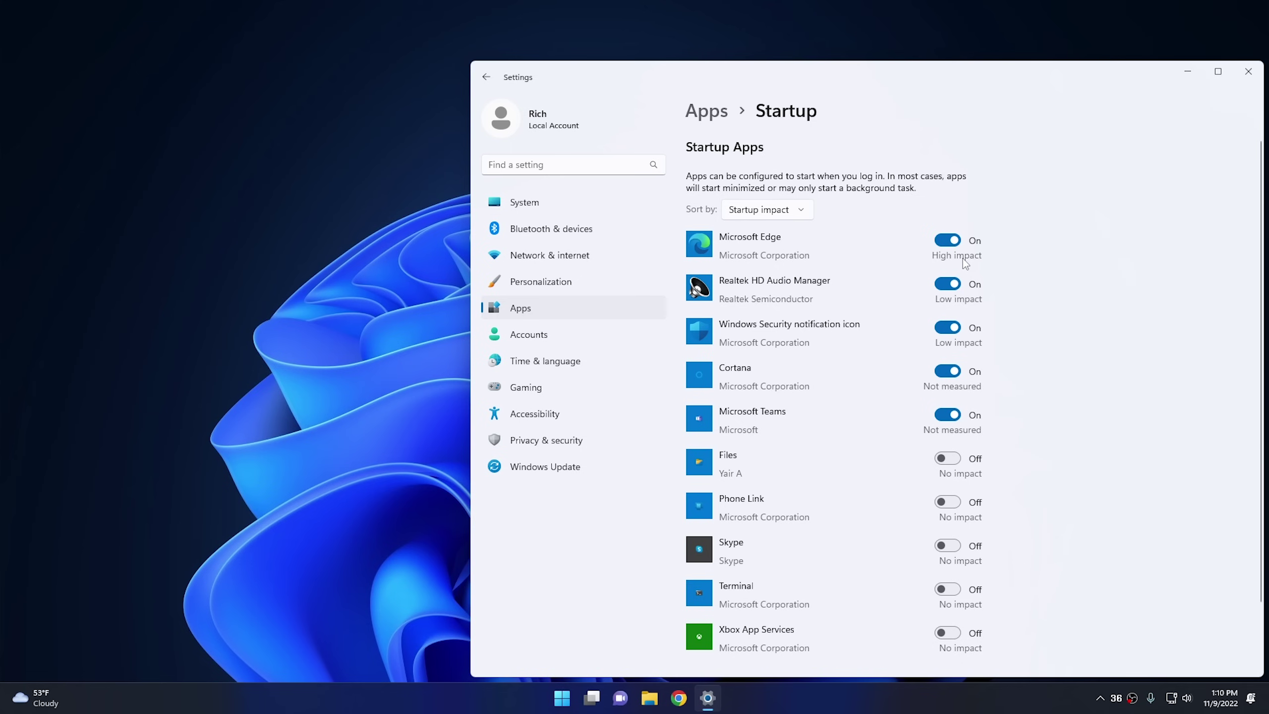
{"action": "scroll", "coordinate": [873, 333], "scroll_direction": "down", "scroll_amount": 2}
{"action": "scroll", "coordinate": [874, 332], "scroll_direction": "up", "scroll_amount": 2}
Switch to Task Manager, disable Cortana in its startup apps list, and close Task Manager
{"action": "right_click", "coordinate": [760, 699]}
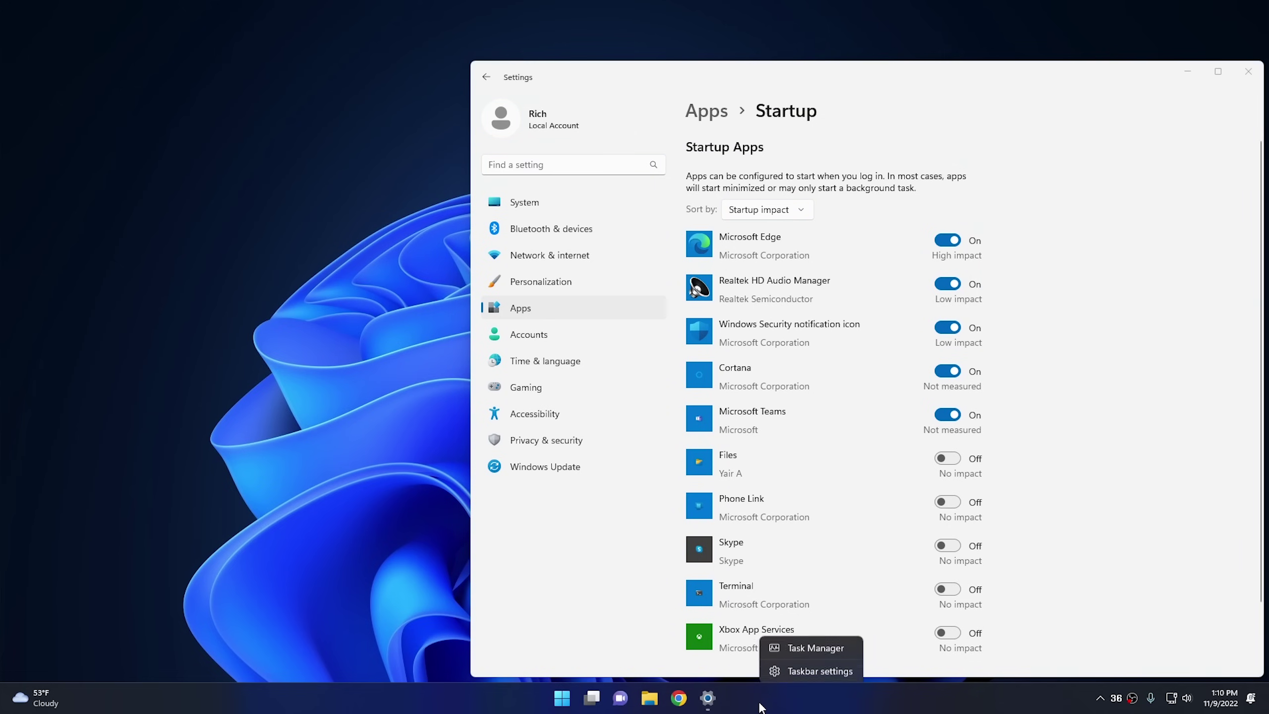
{"action": "left_click", "coordinate": [806, 649]}
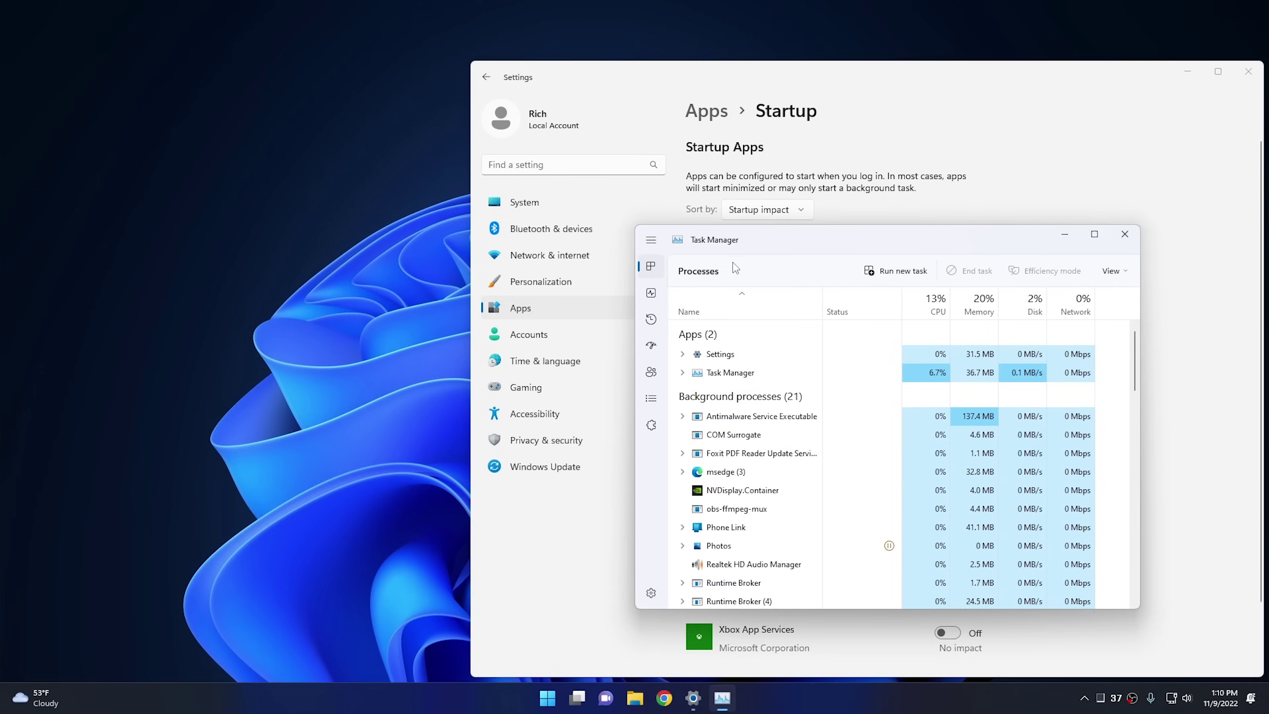
{"action": "left_click", "coordinate": [651, 347]}
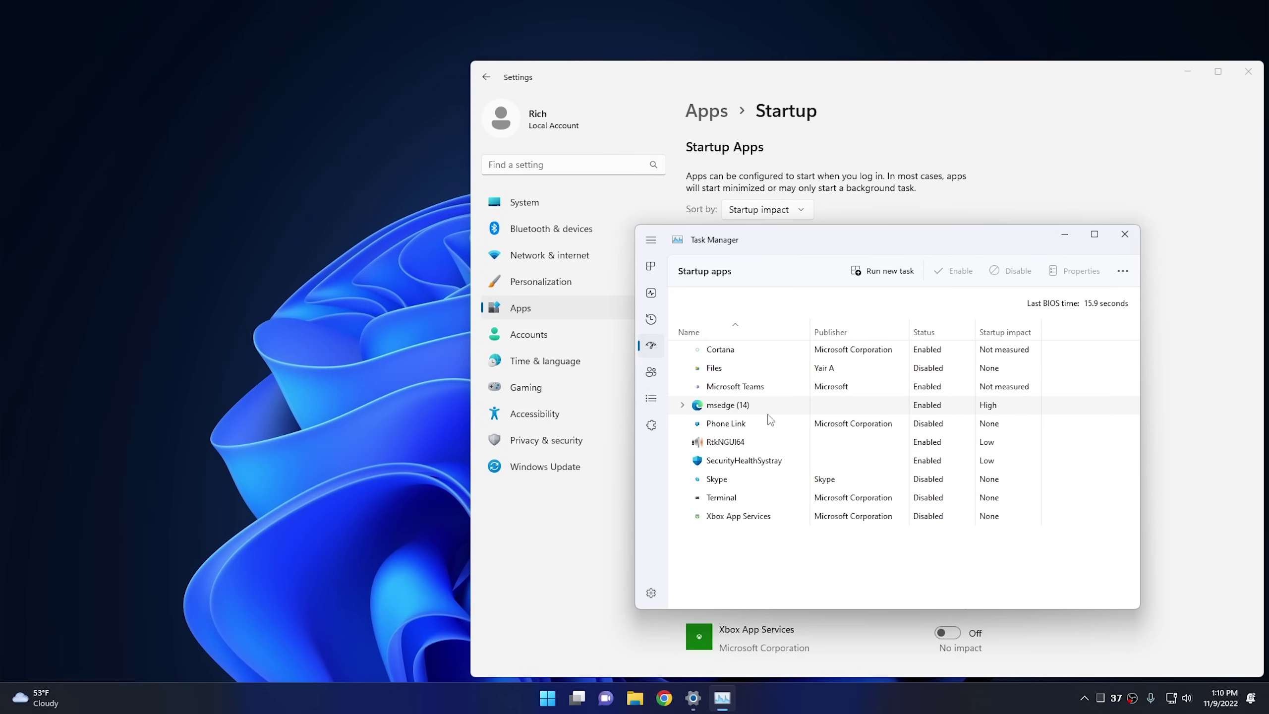
{"action": "left_click", "coordinate": [749, 351]}
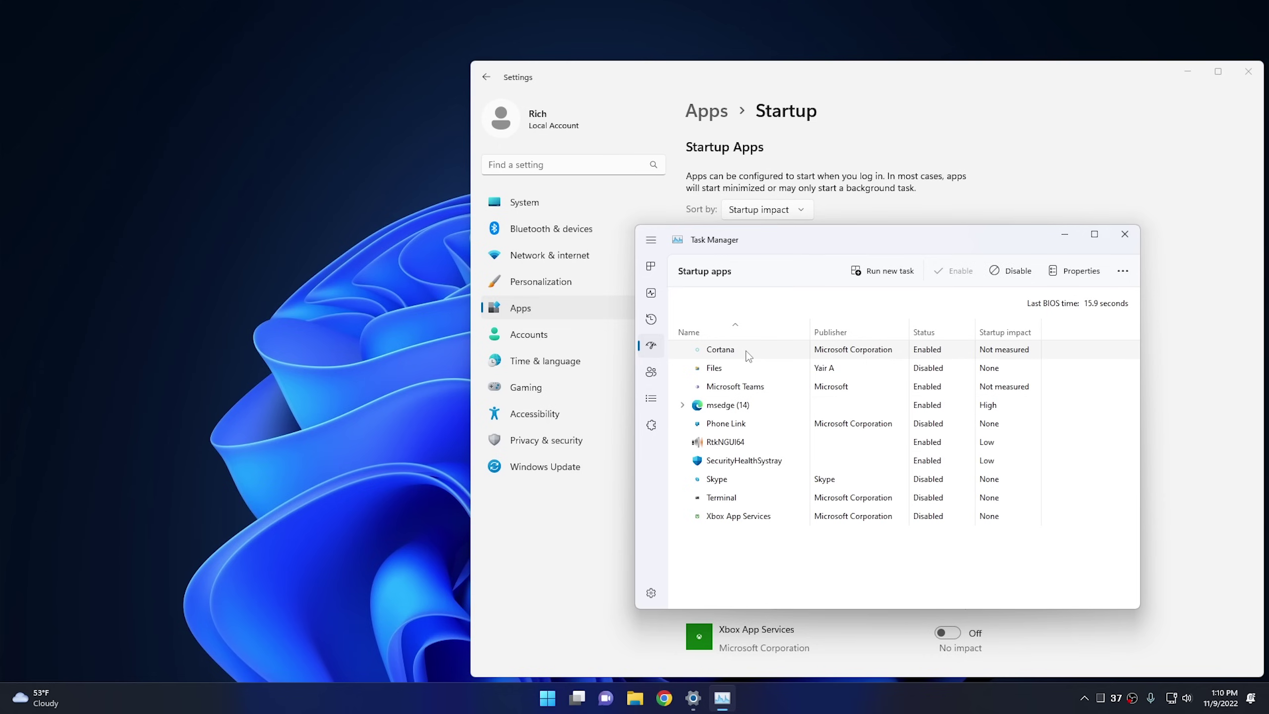
{"action": "left_click", "coordinate": [1017, 275]}
{"action": "left_click", "coordinate": [1124, 241]}
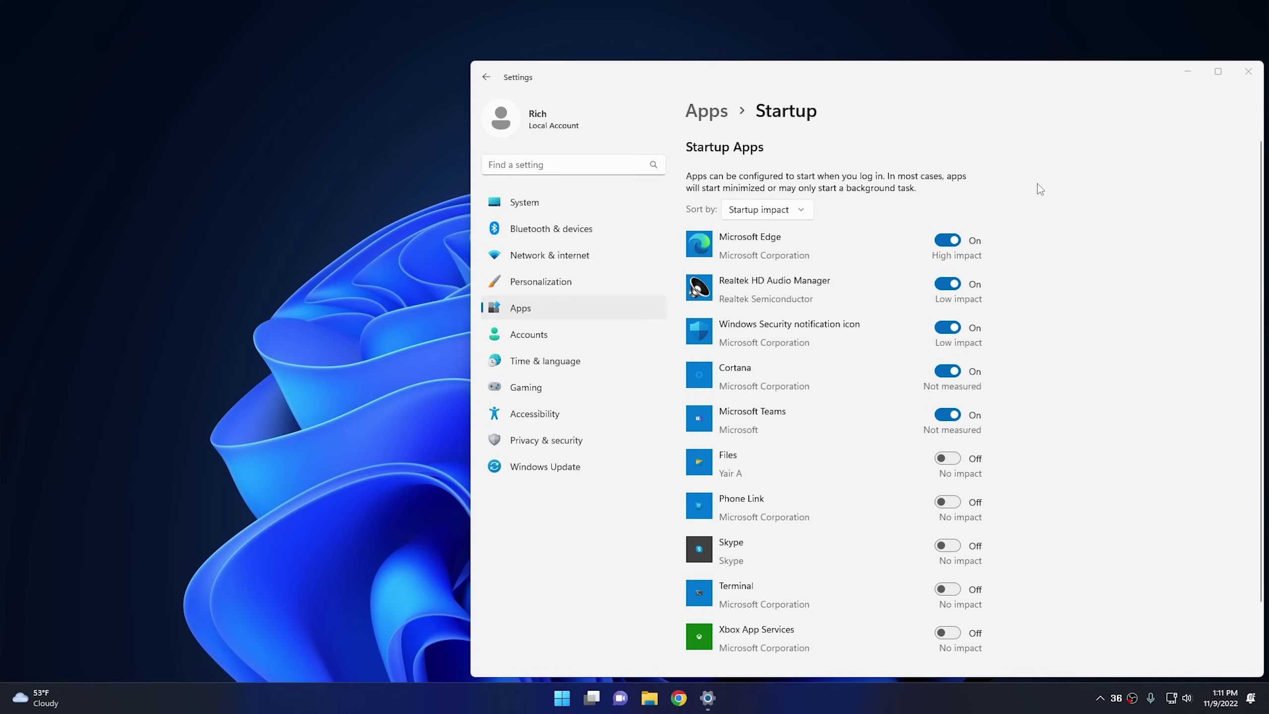
Turn off transparency effects in the personalization color settings and check how the Start menu looks
{"action": "left_click", "coordinate": [565, 289]}
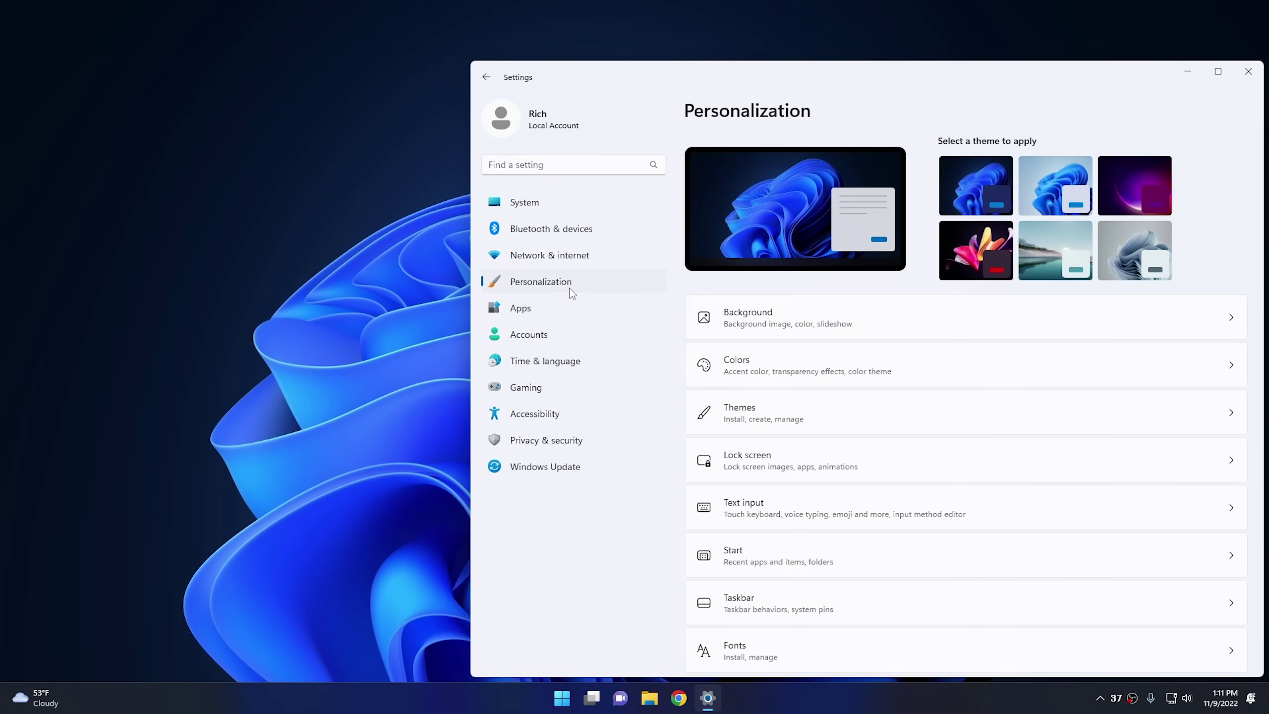
{"action": "scroll", "coordinate": [819, 450], "scroll_direction": "down", "scroll_amount": 2}
{"action": "left_click", "coordinate": [785, 293]}
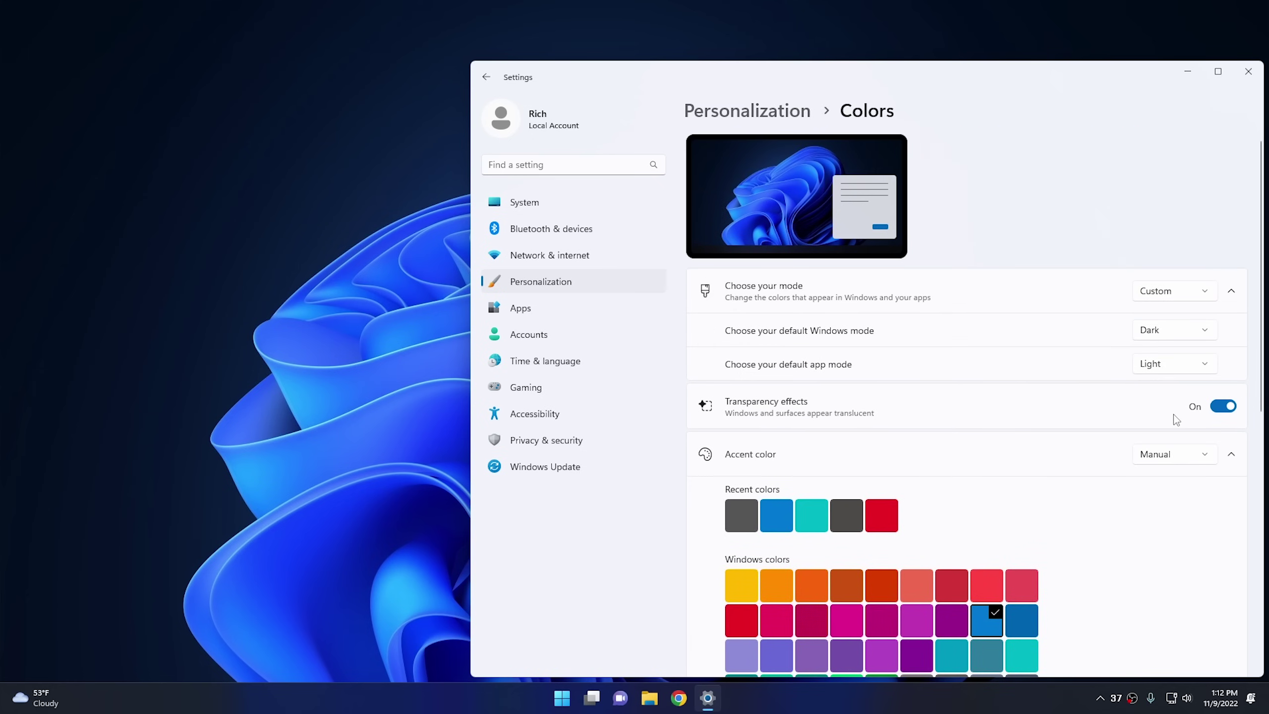
{"action": "left_click", "coordinate": [1222, 407]}
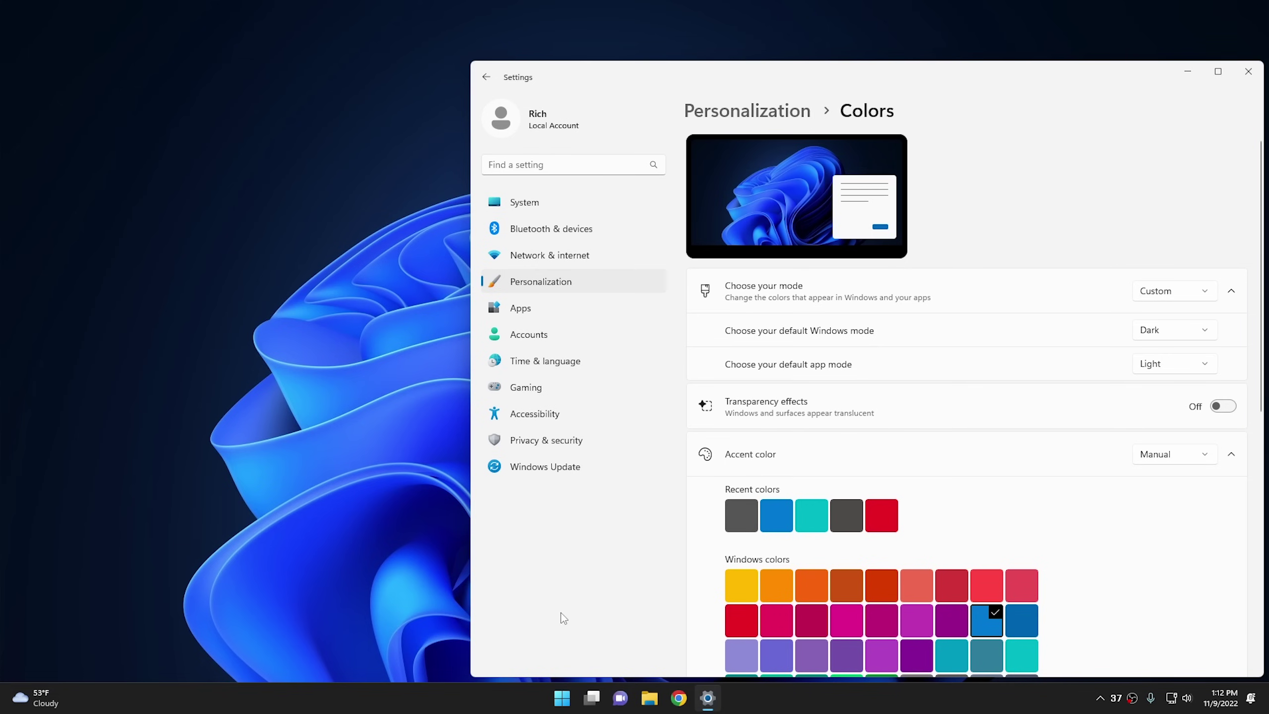
{"action": "left_click", "coordinate": [562, 699]}
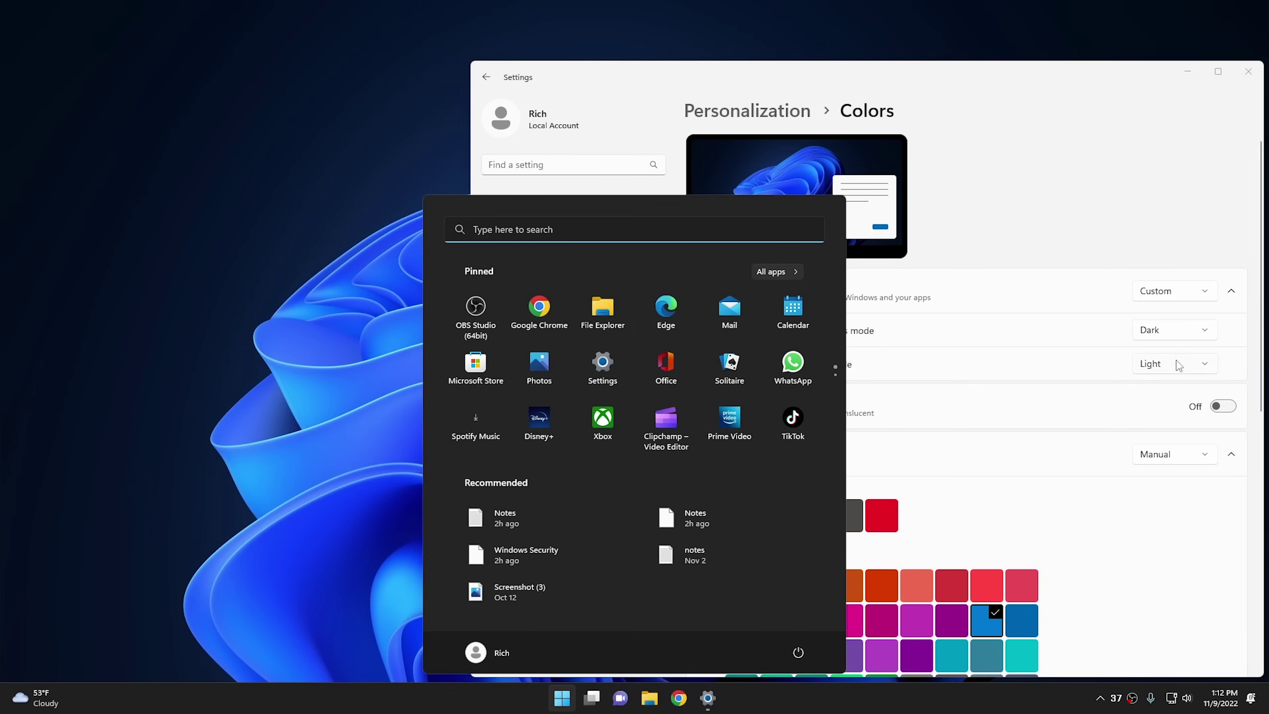
Turn transparency effects back on, check the Start menu's look again, and close Settings
{"action": "left_click", "coordinate": [1224, 406]}
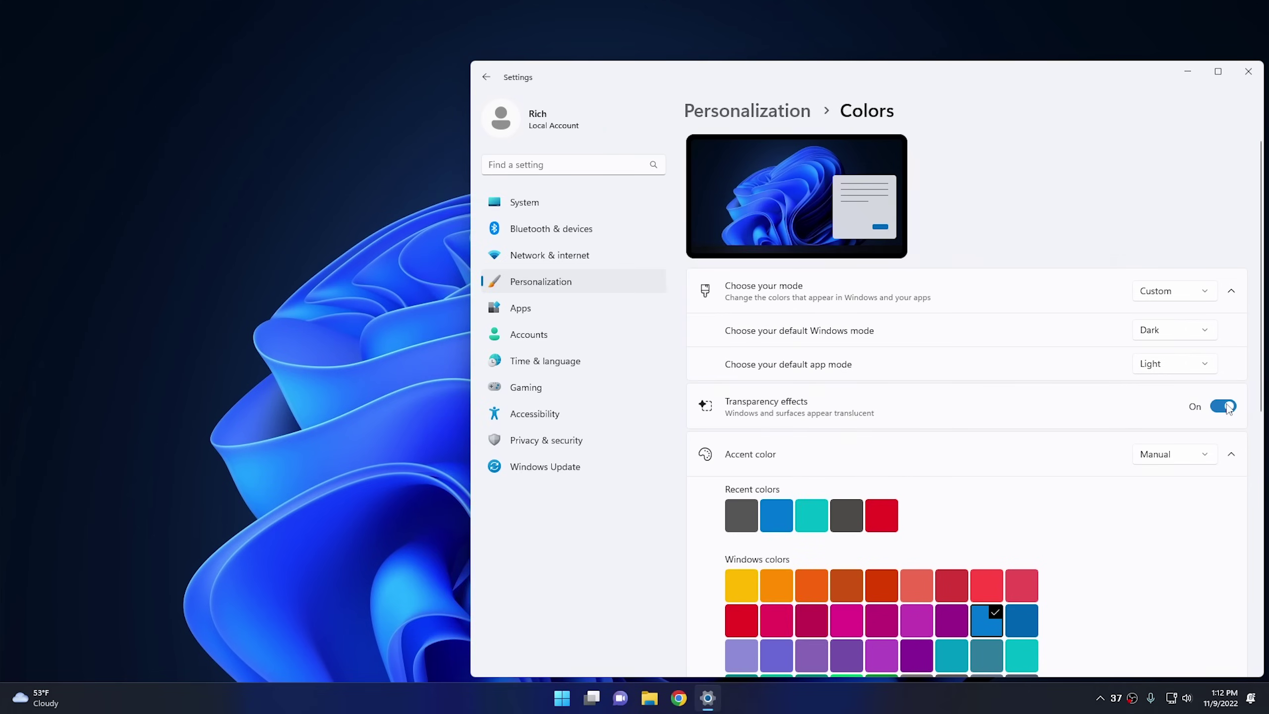
{"action": "left_click", "coordinate": [562, 699]}
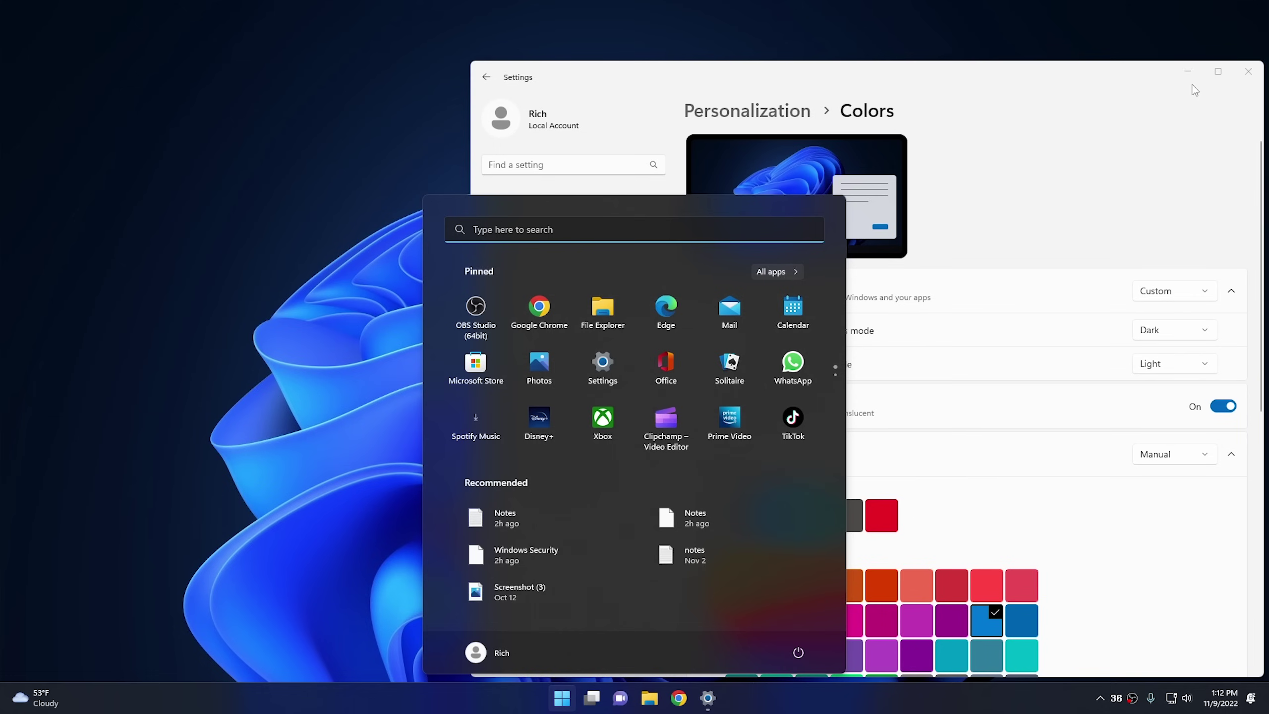
{"action": "left_click", "coordinate": [1248, 72]}
{"action": "left_click", "coordinate": [1247, 73]}
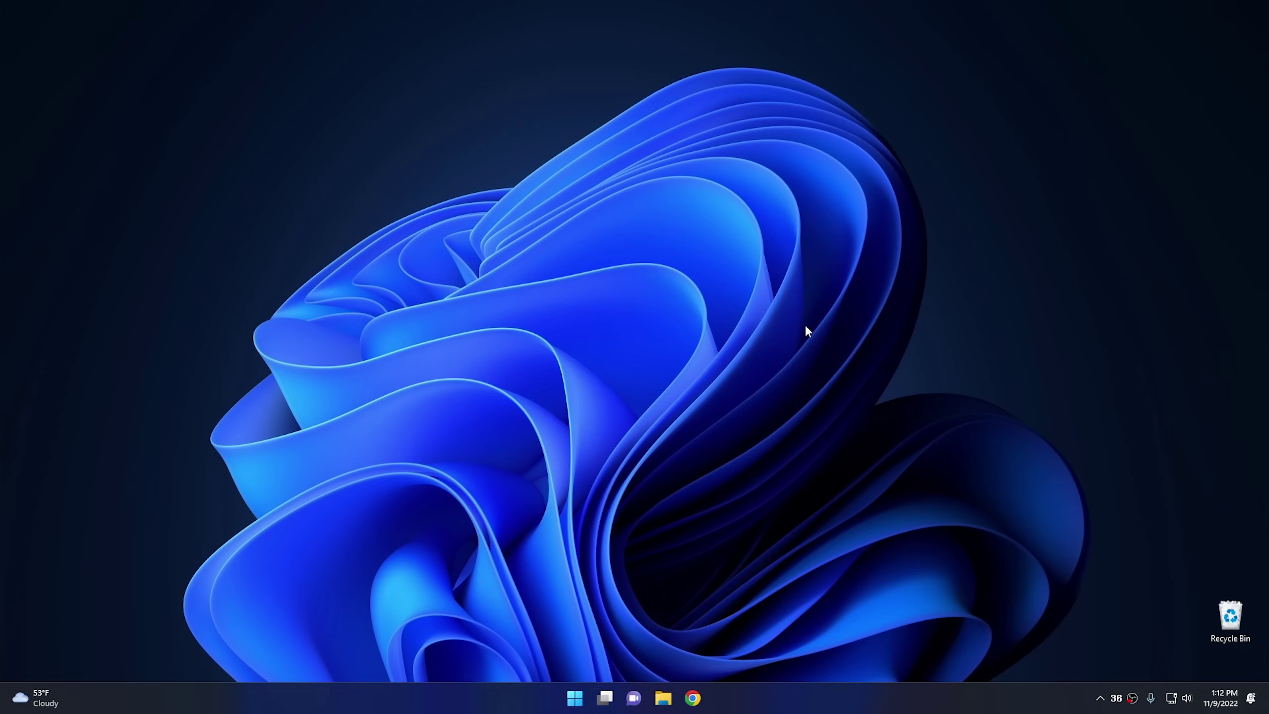
Search Windows for "advanced", view the advanced system settings, and open the performance settings
{"action": "left_click", "coordinate": [573, 700]}
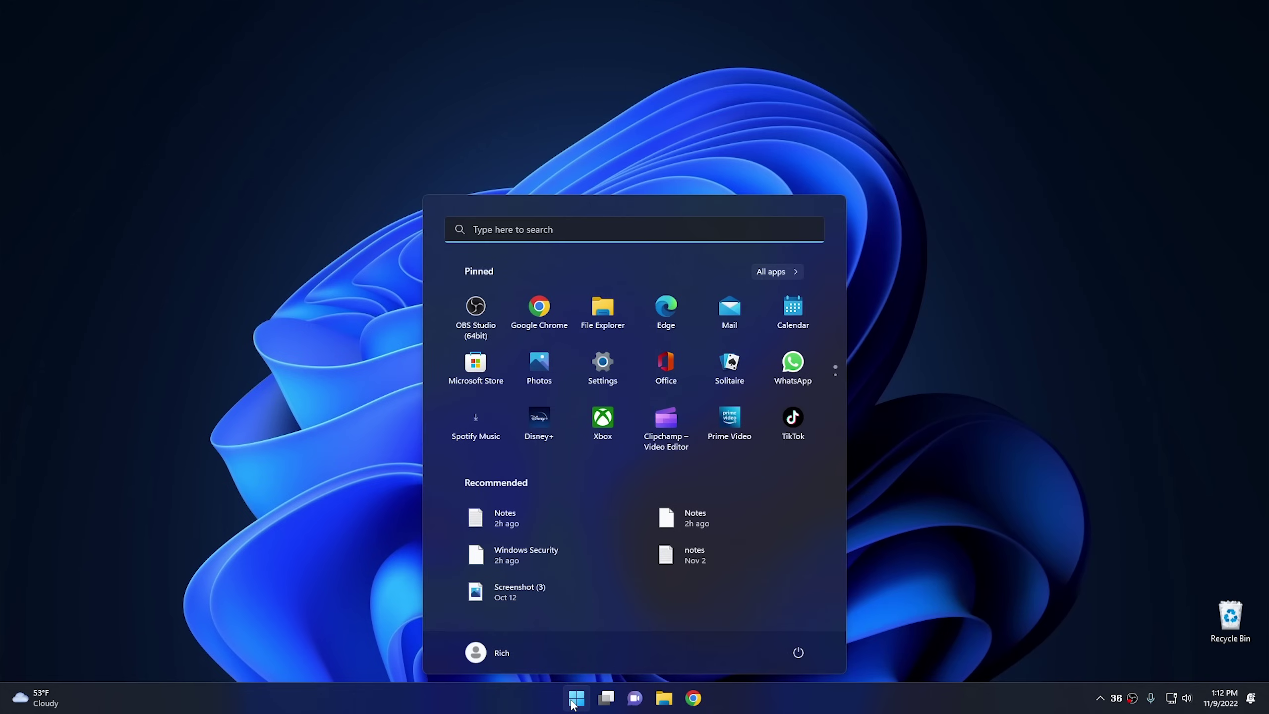
{"action": "type", "text": "ad"}
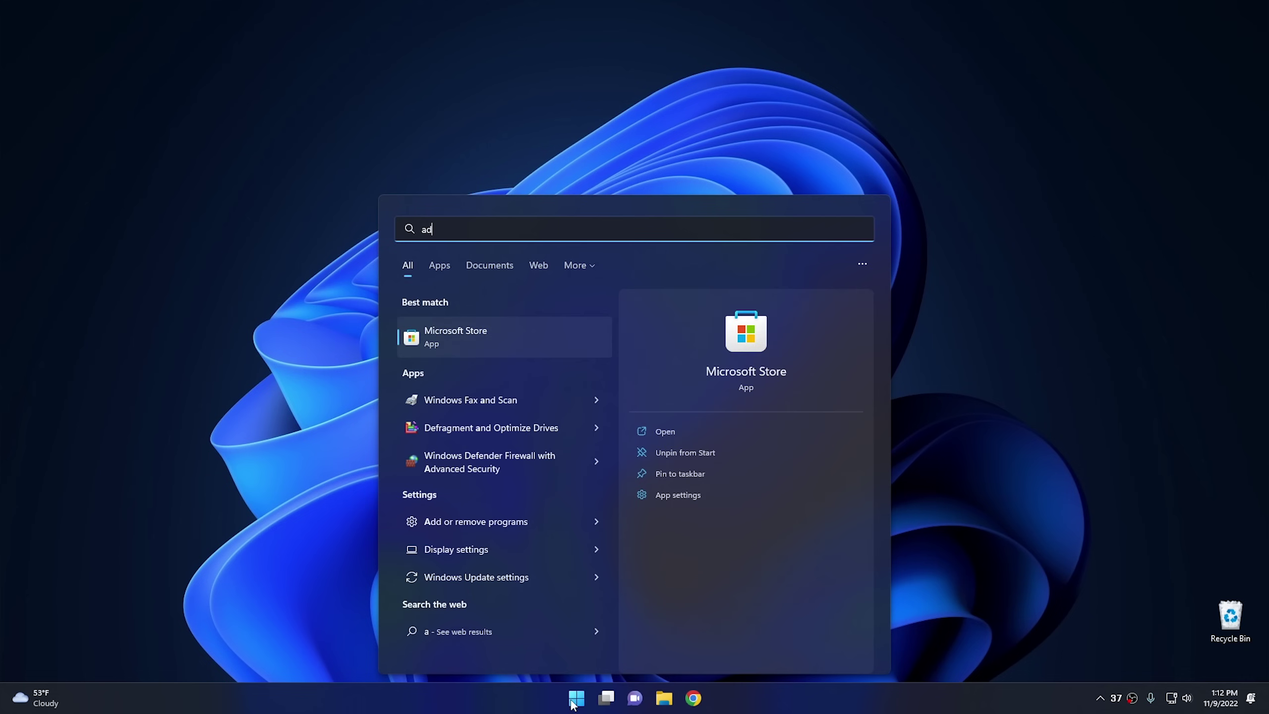
{"action": "type", "text": "vanced"}
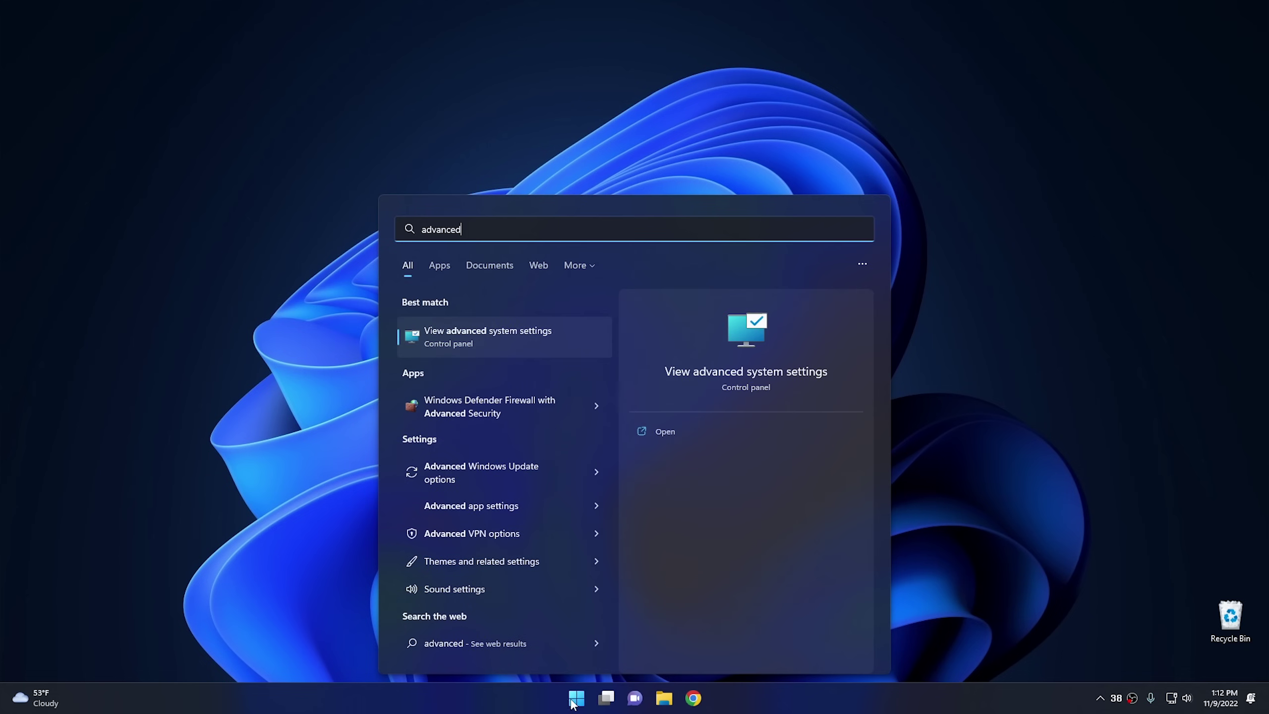
{"action": "left_click", "coordinate": [506, 343]}
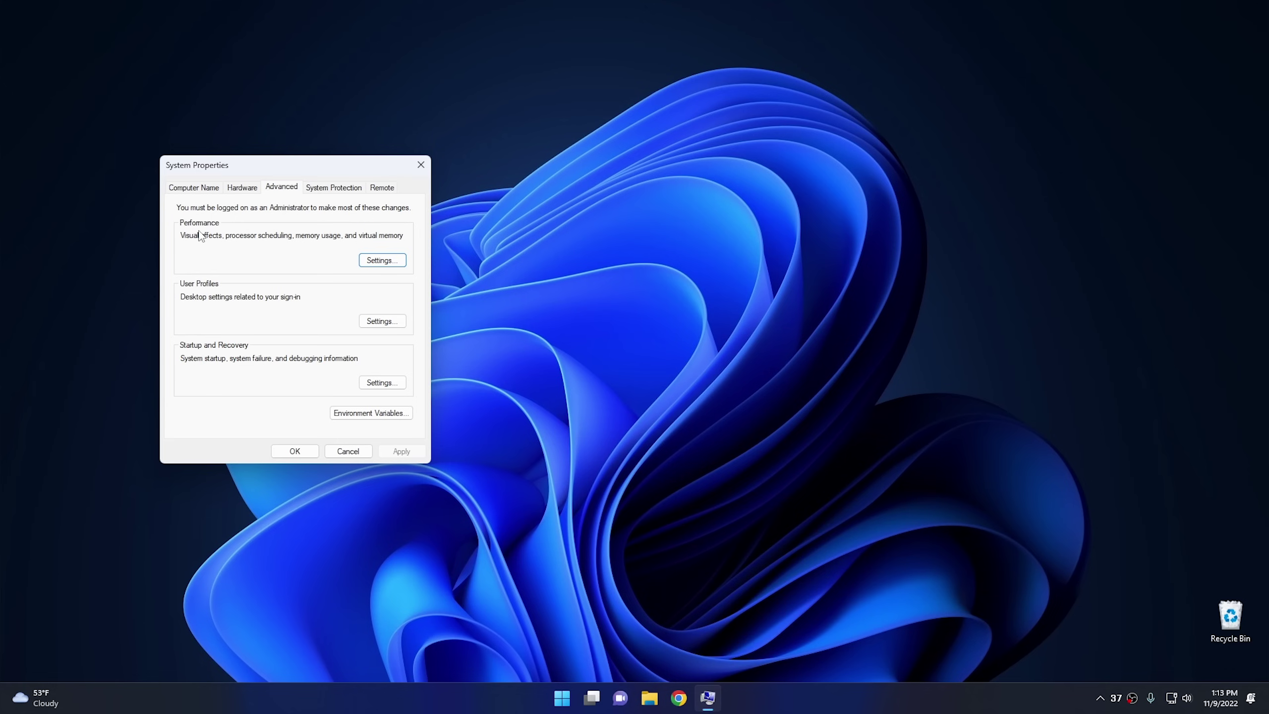
{"action": "left_click", "coordinate": [380, 259]}
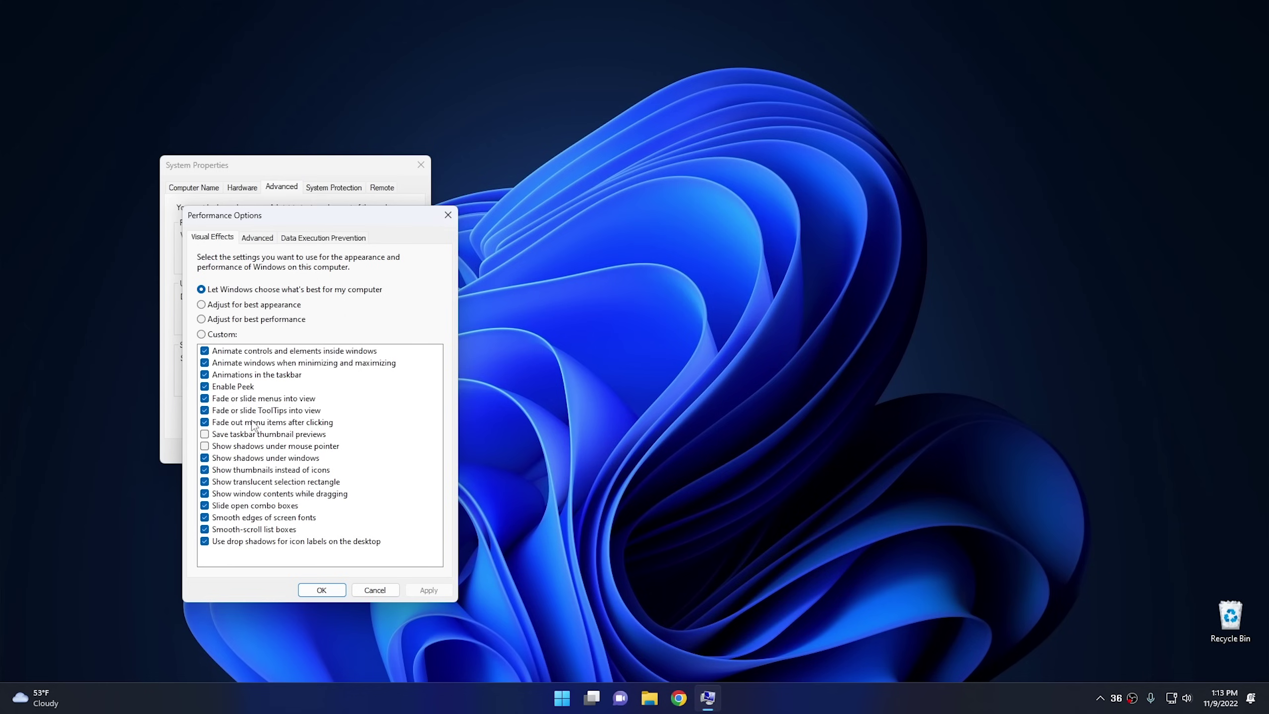
Try the "Adjust for best performance" visual effects option, and cancel both Performance Options and System Properties
{"action": "left_click", "coordinate": [246, 320]}
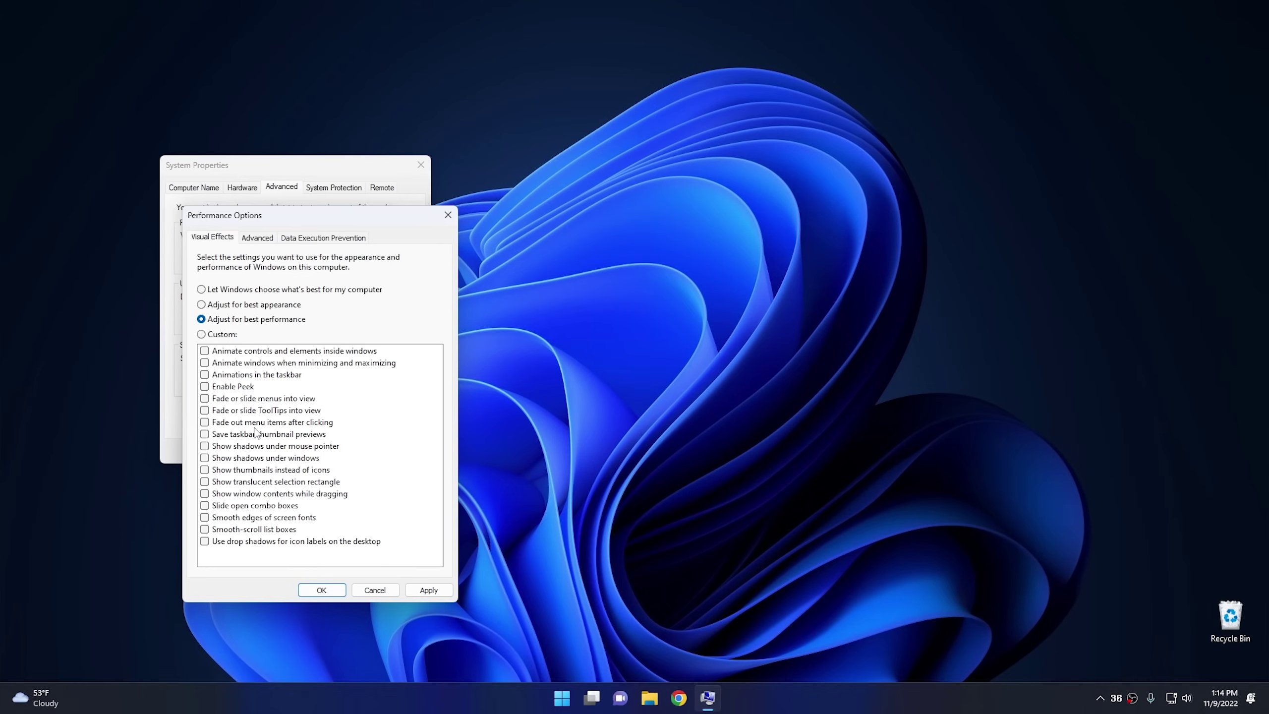
{"action": "left_click", "coordinate": [375, 590]}
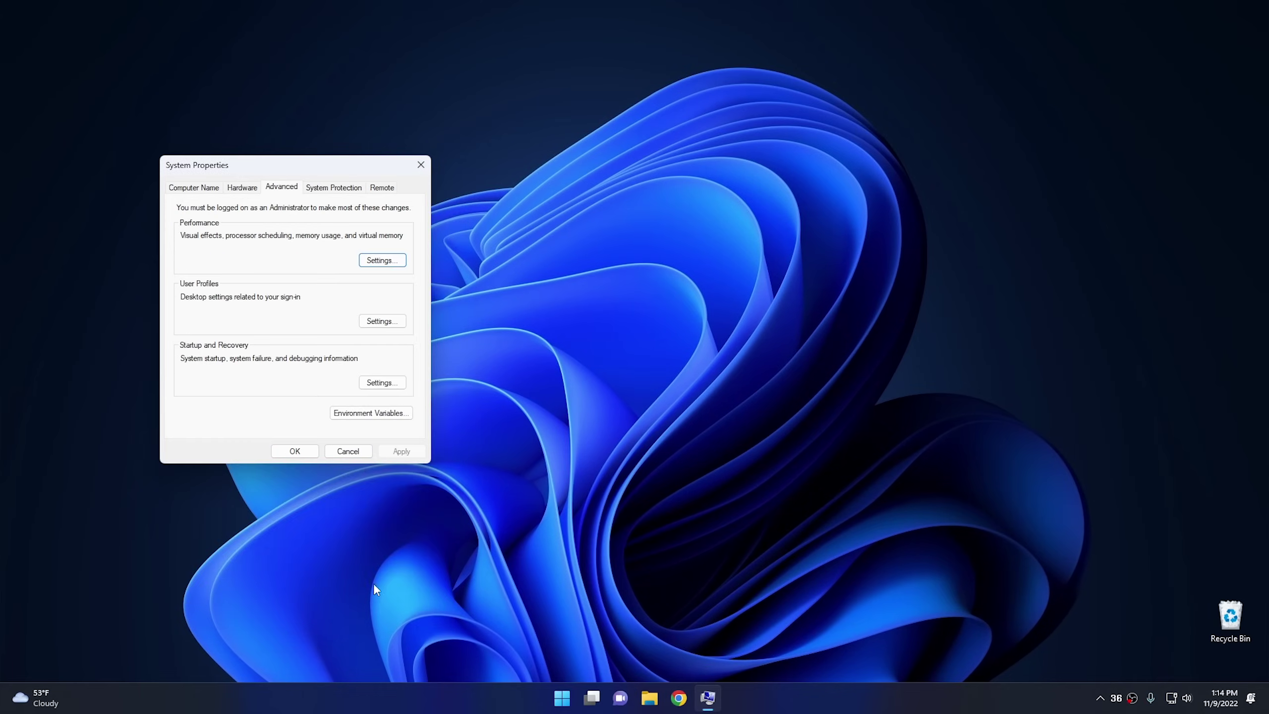
{"action": "left_click", "coordinate": [350, 452]}
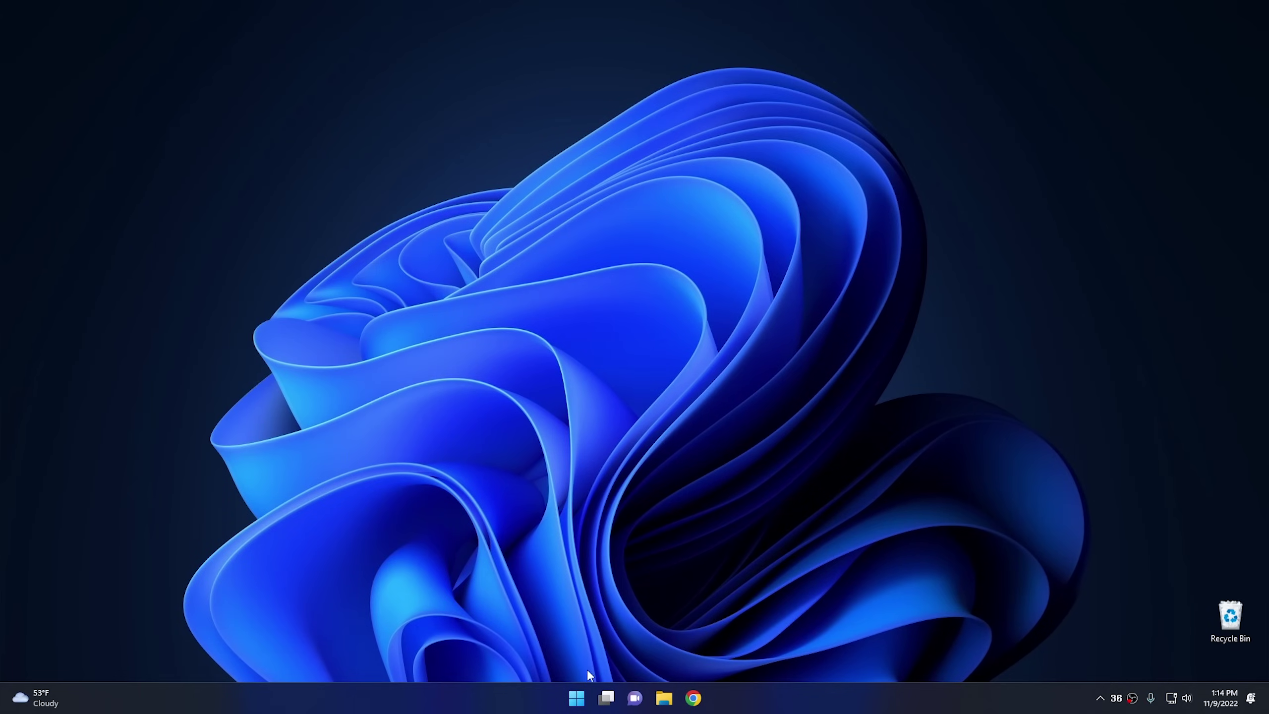
In the gaming settings, turn off opening Xbox Game Bar with the controller button
{"action": "left_click", "coordinate": [572, 703]}
{"action": "left_click", "coordinate": [603, 361]}
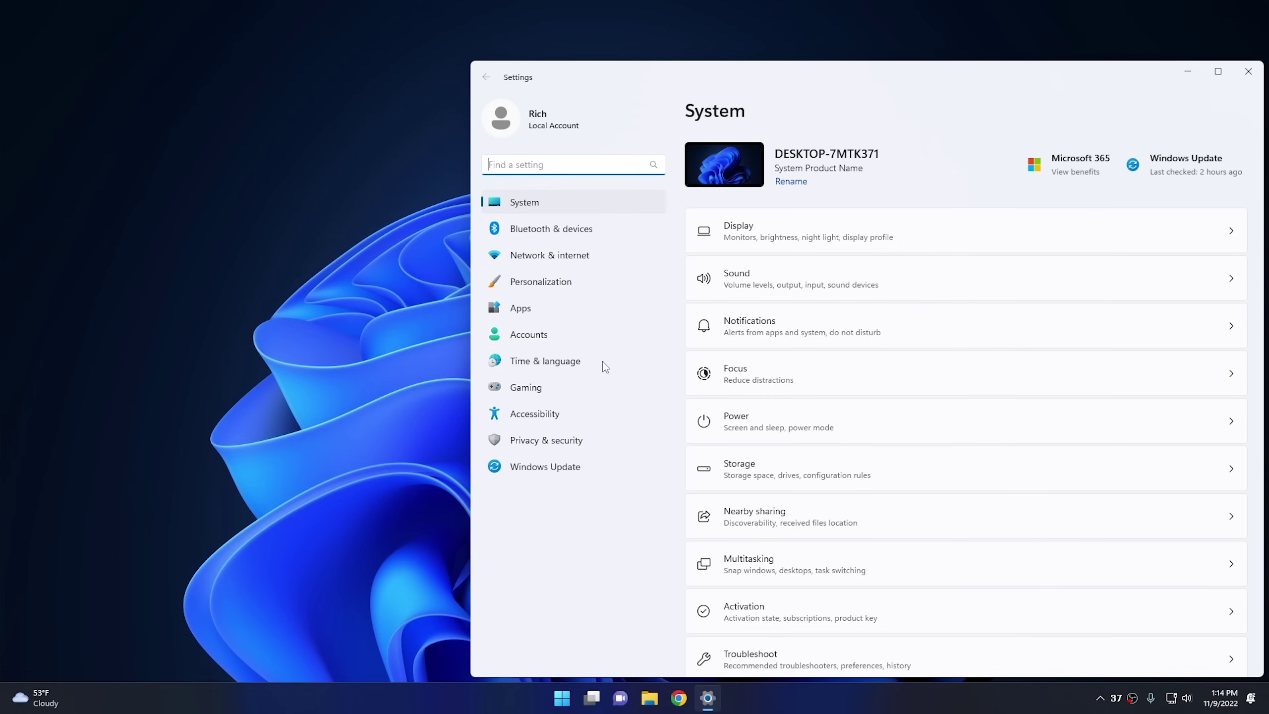
{"action": "left_click", "coordinate": [545, 388]}
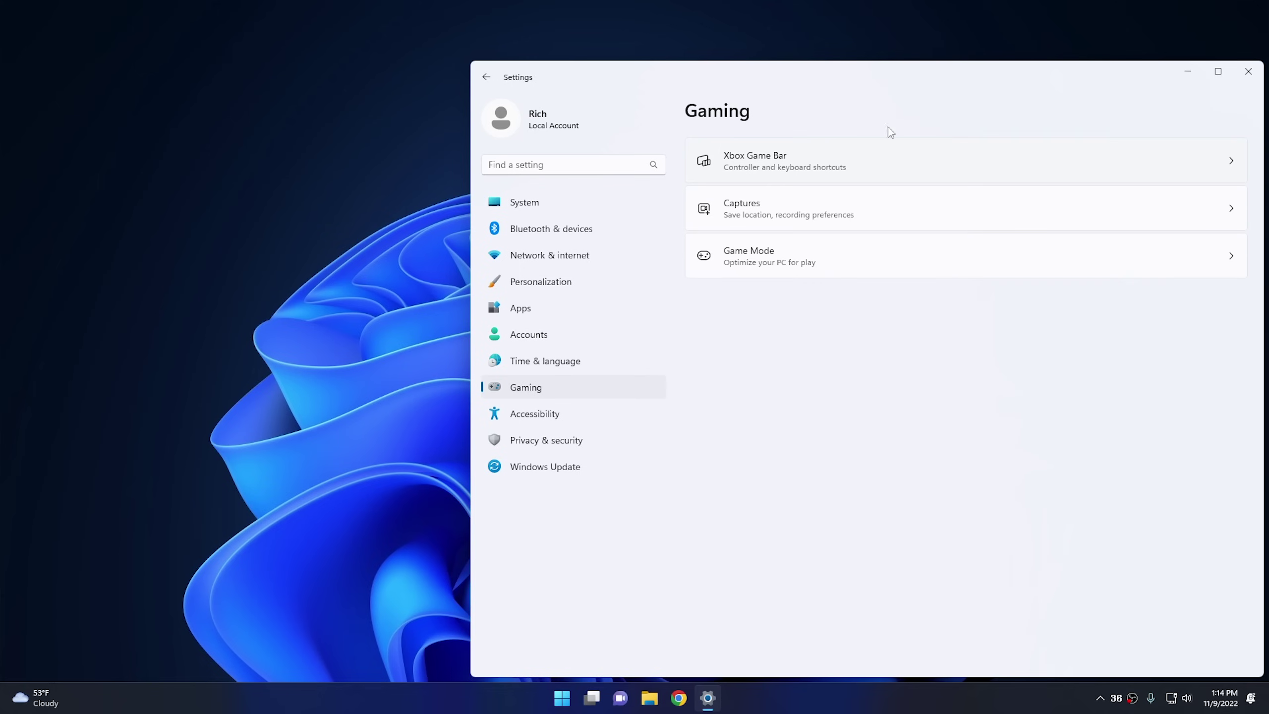
{"action": "left_click", "coordinate": [805, 168]}
{"action": "left_click", "coordinate": [1231, 159]}
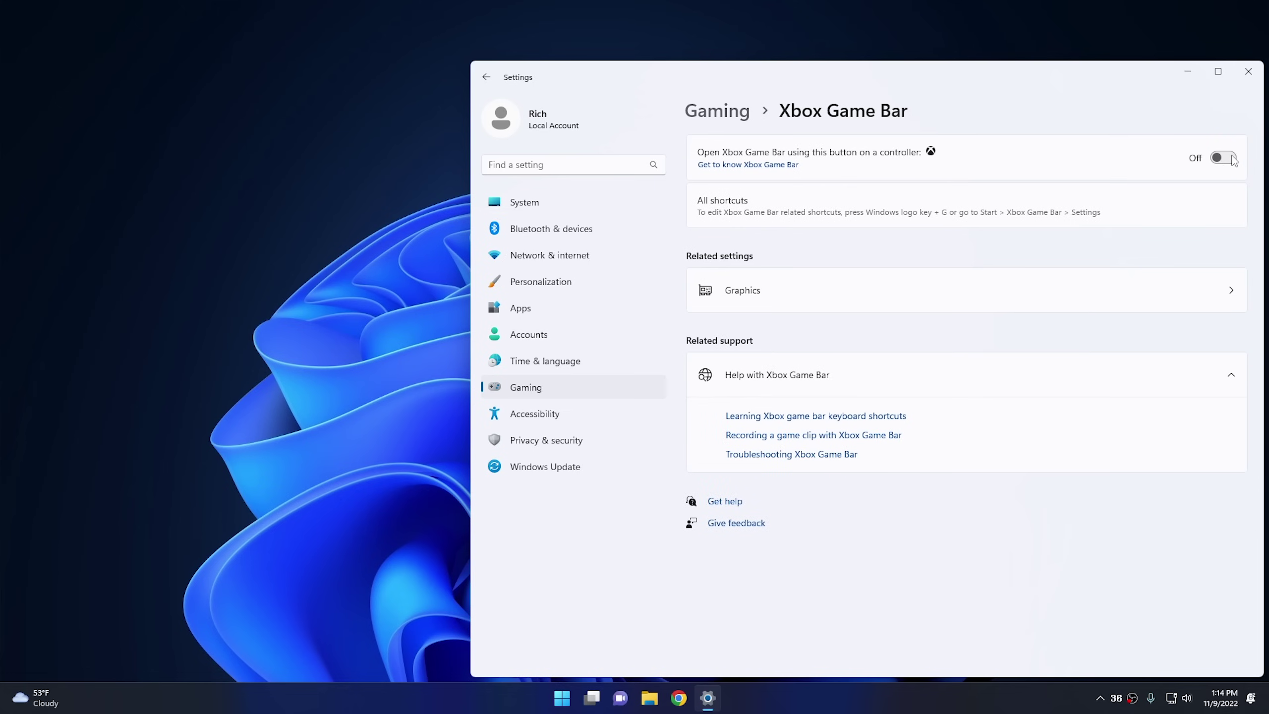
Return to the gaming settings and turn off Game Mode
{"action": "left_click", "coordinate": [715, 119]}
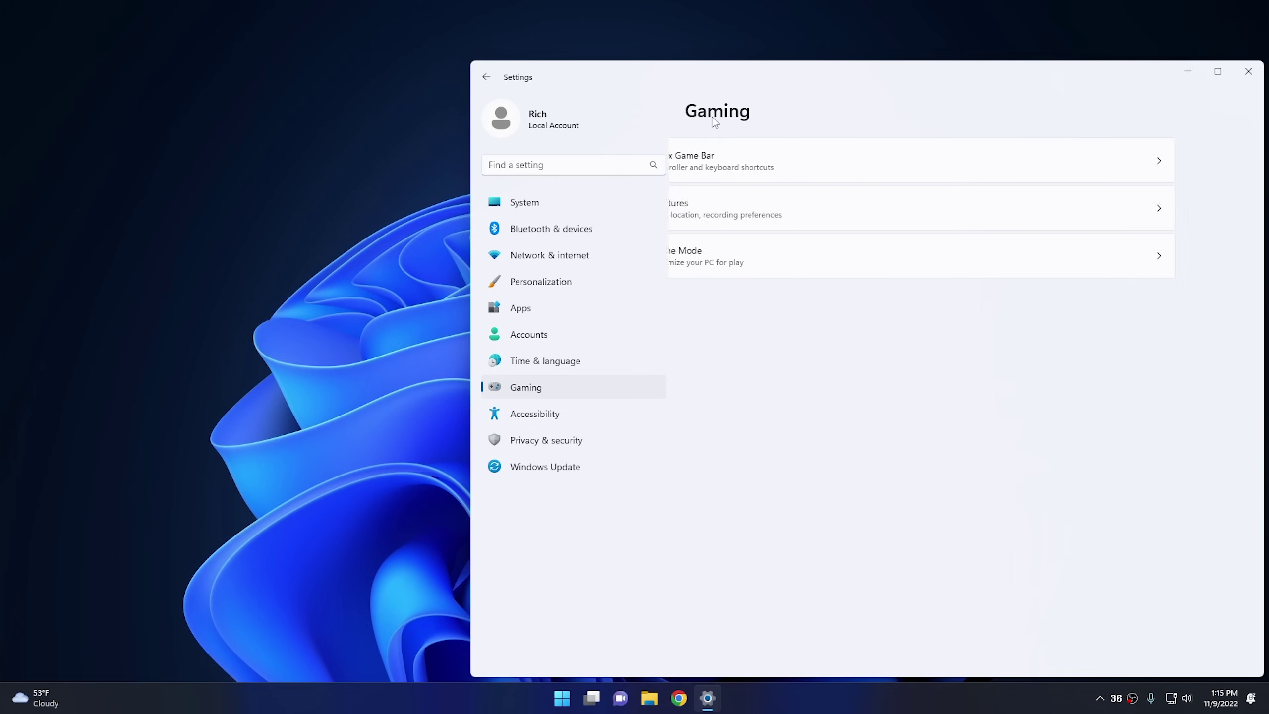
{"action": "left_click", "coordinate": [772, 264]}
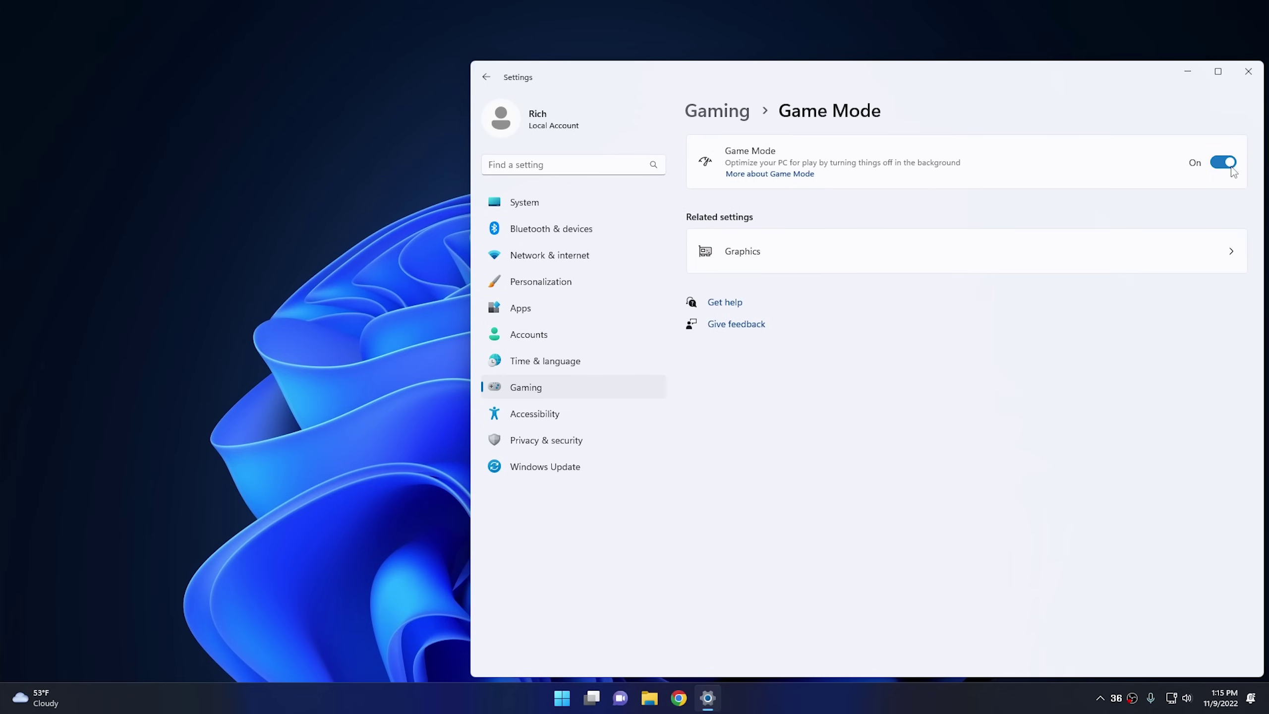
{"action": "left_click", "coordinate": [1224, 163]}
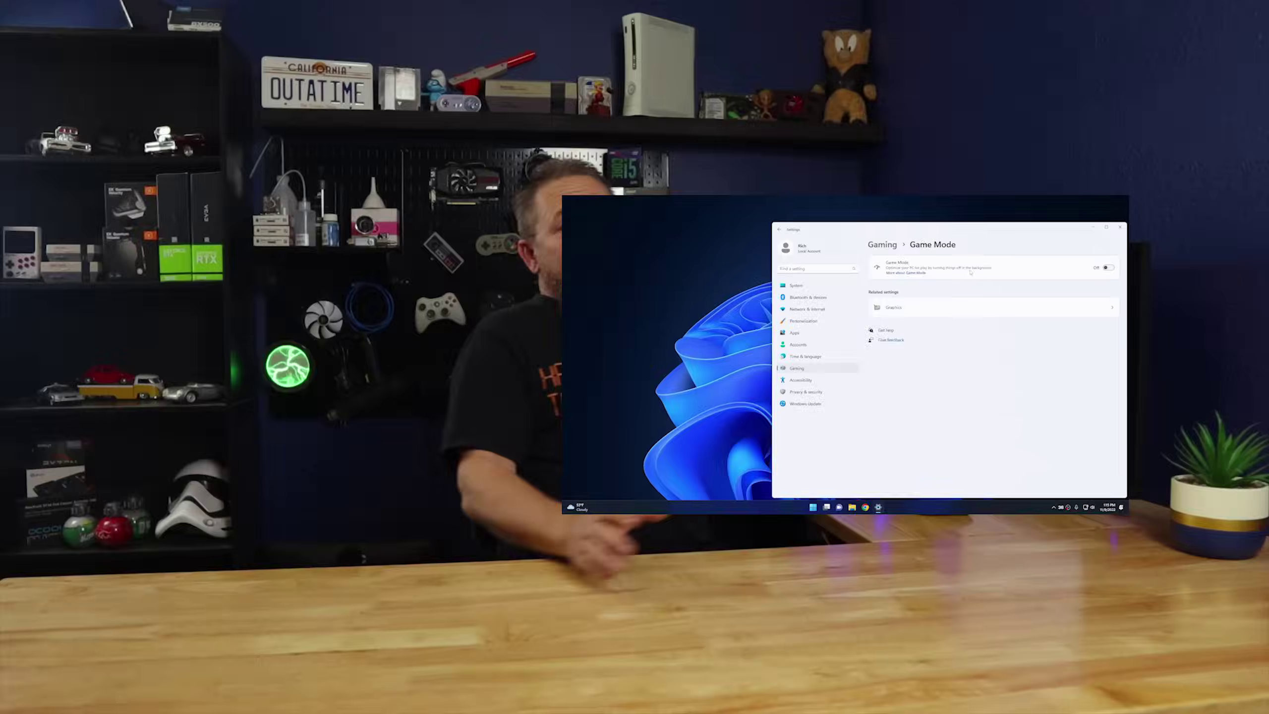
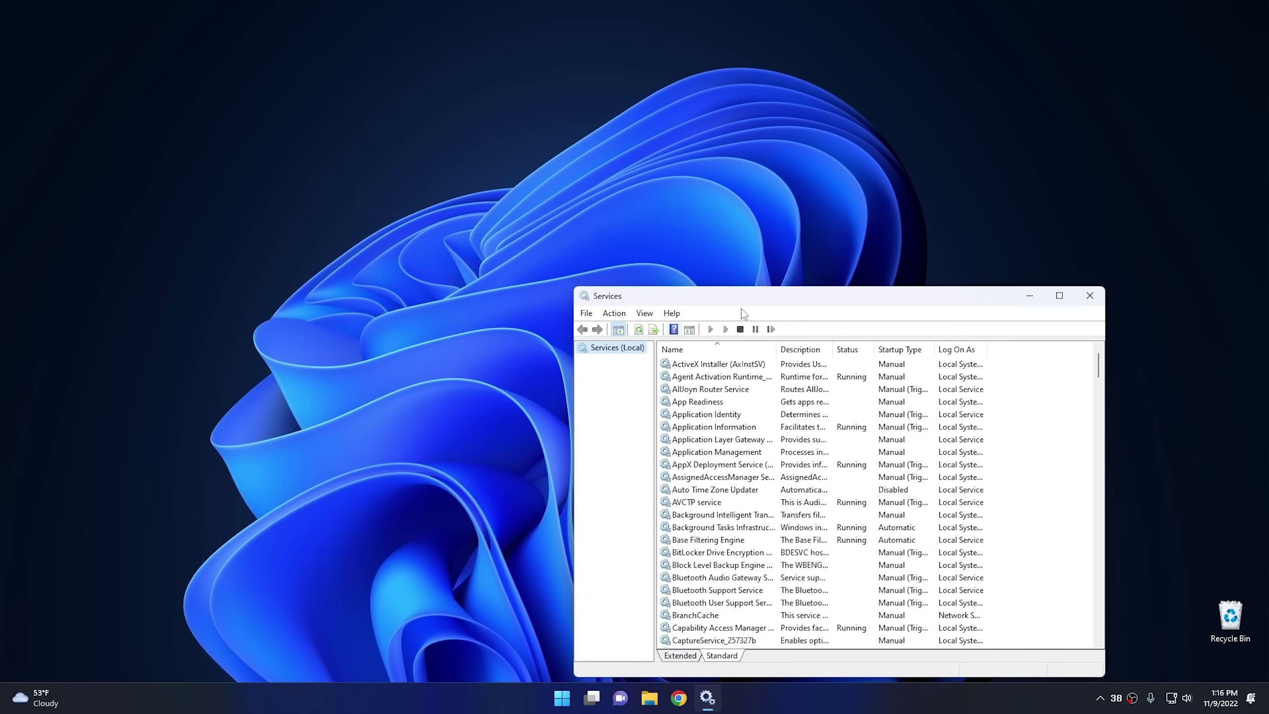
Set the Connected User Experiences and Telemetry service's startup type to Disabled, stop the service, and confirm its properties
{"action": "left_click_drag", "start_coordinate": [763, 300], "coordinate": [579, 148]}
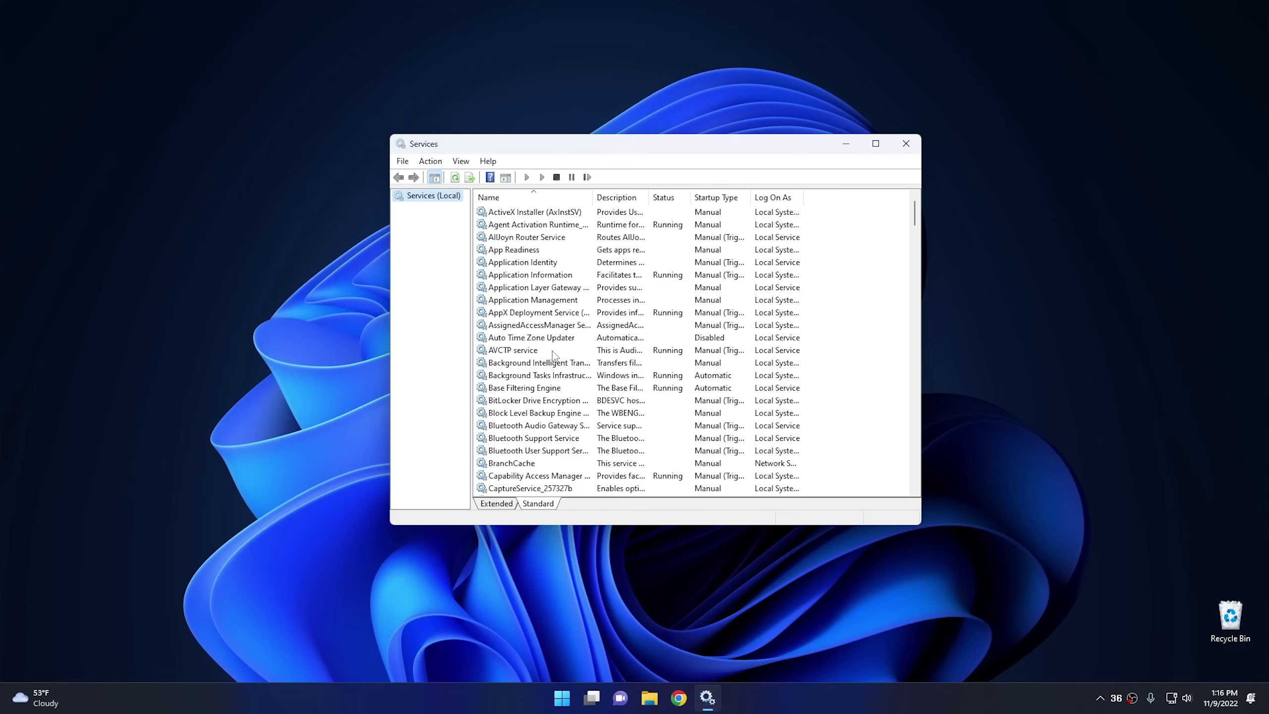
{"action": "scroll", "coordinate": [566, 345], "scroll_direction": "down", "scroll_amount": 4}
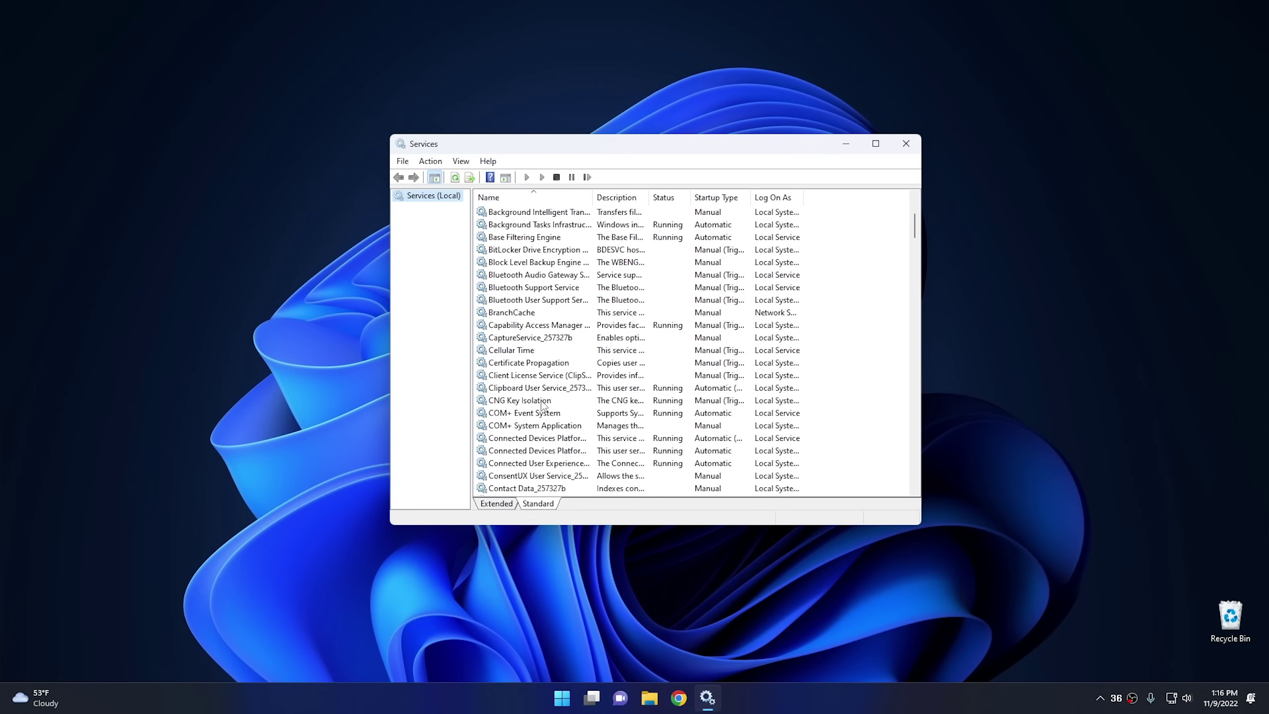
{"action": "scroll", "coordinate": [543, 405], "scroll_direction": "down", "scroll_amount": 3}
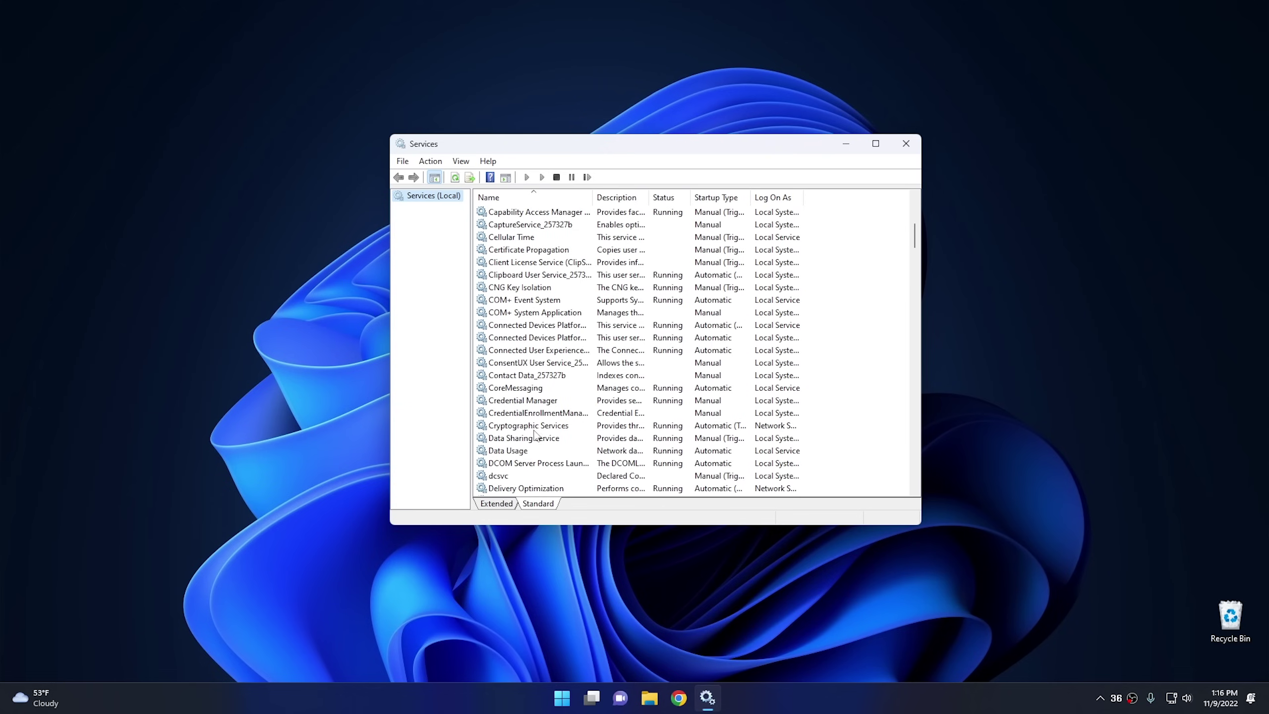
{"action": "left_click", "coordinate": [521, 352]}
{"action": "double_click", "coordinate": [523, 352]}
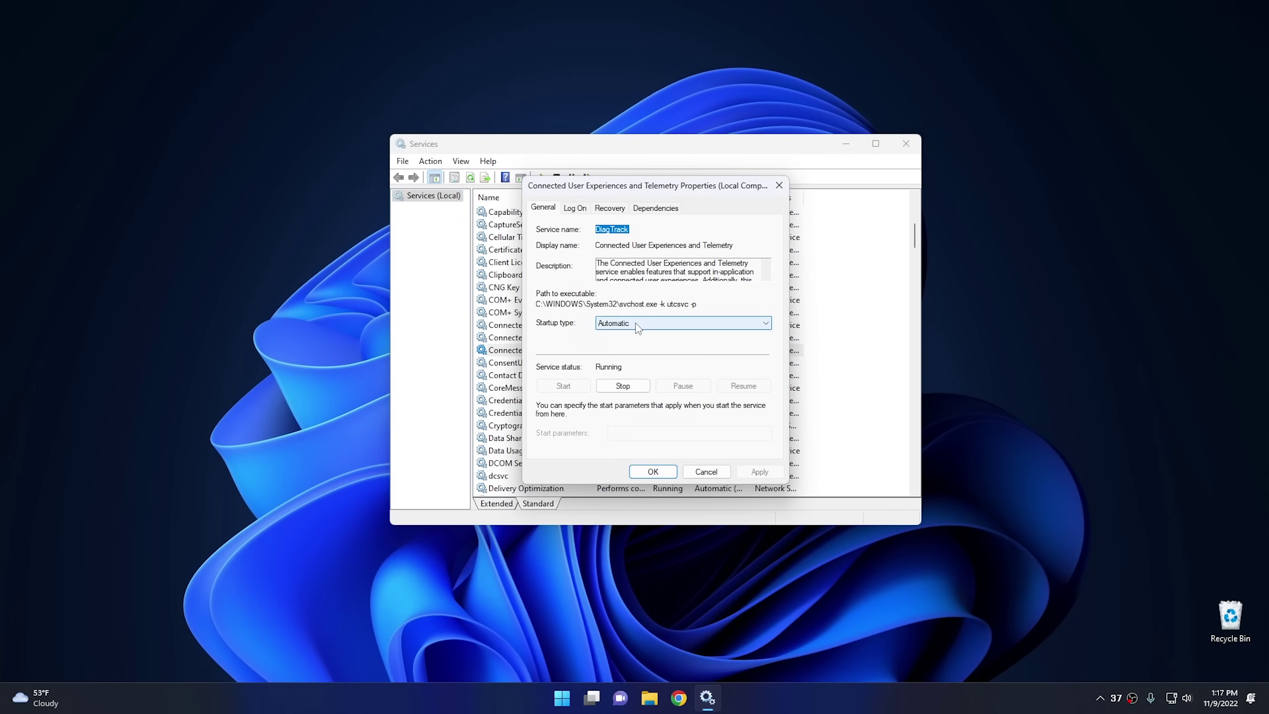
{"action": "left_click", "coordinate": [637, 325]}
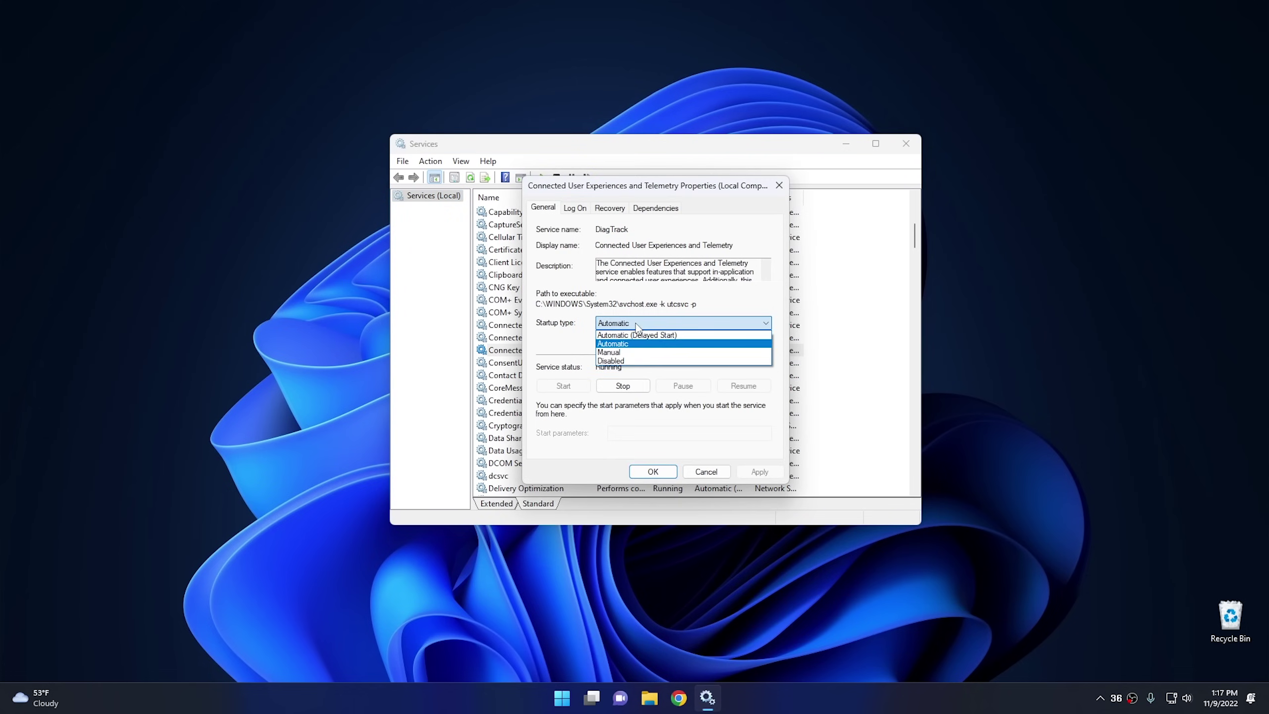
{"action": "left_click", "coordinate": [623, 360]}
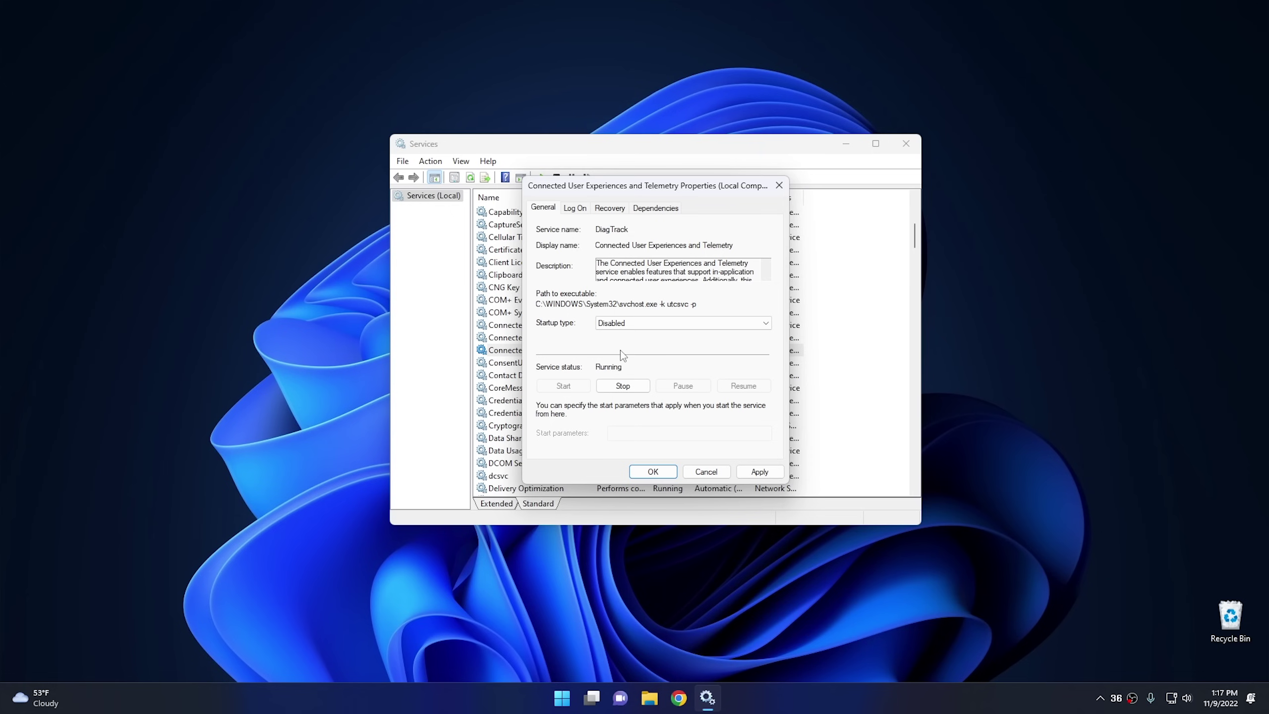
{"action": "left_click", "coordinate": [622, 385]}
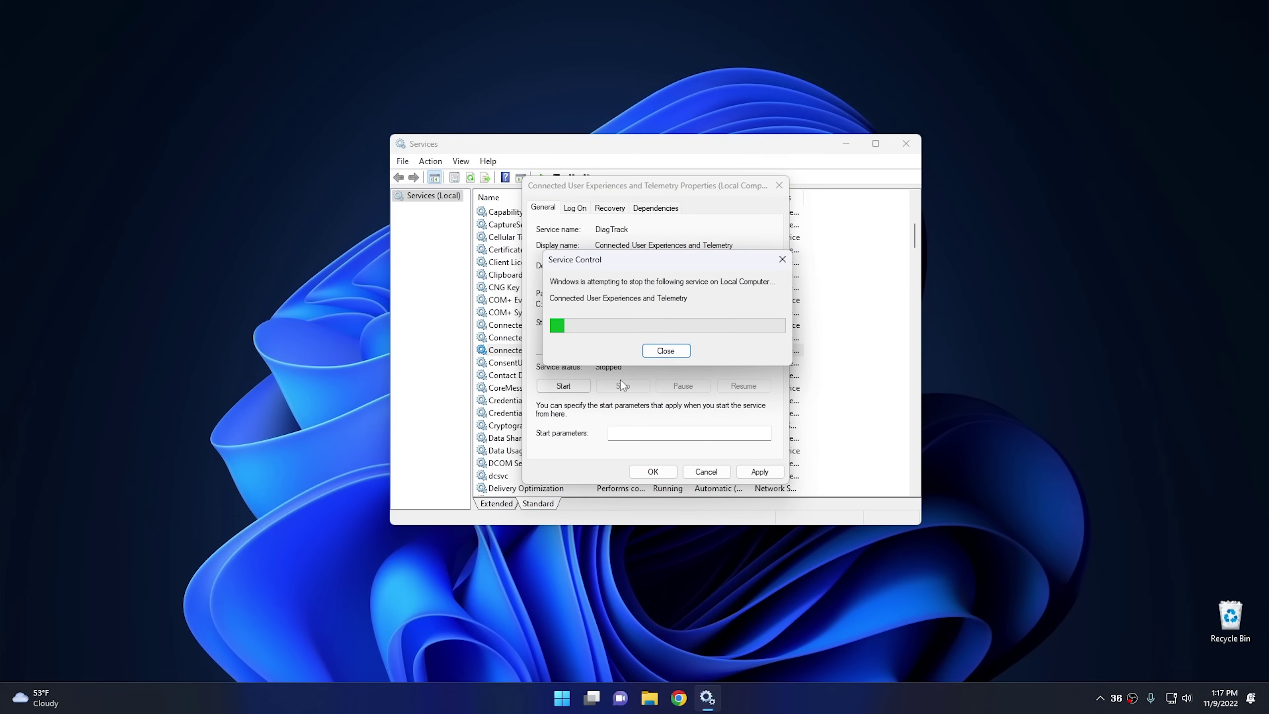
{"action": "left_click", "coordinate": [653, 471]}
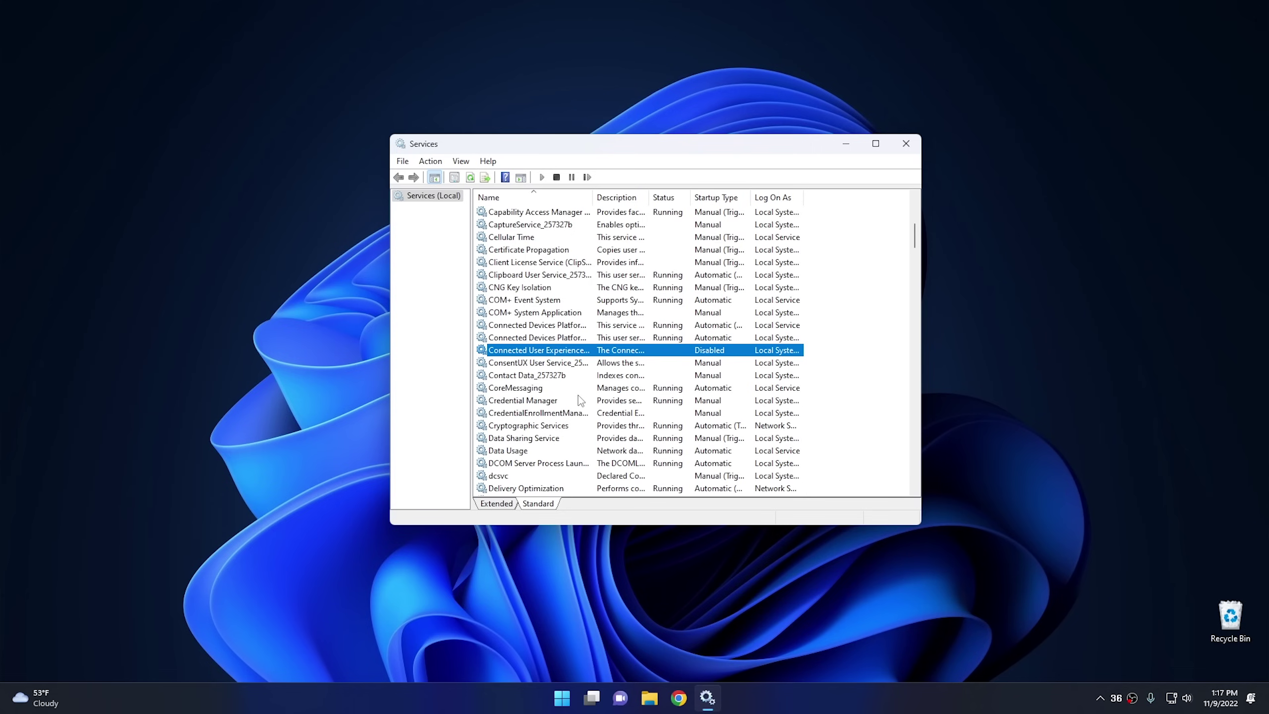
Set the startup type of the Downloaded Maps Manager service to Disabled and confirm the change
{"action": "scroll", "coordinate": [578, 395], "scroll_direction": "down", "scroll_amount": 8}
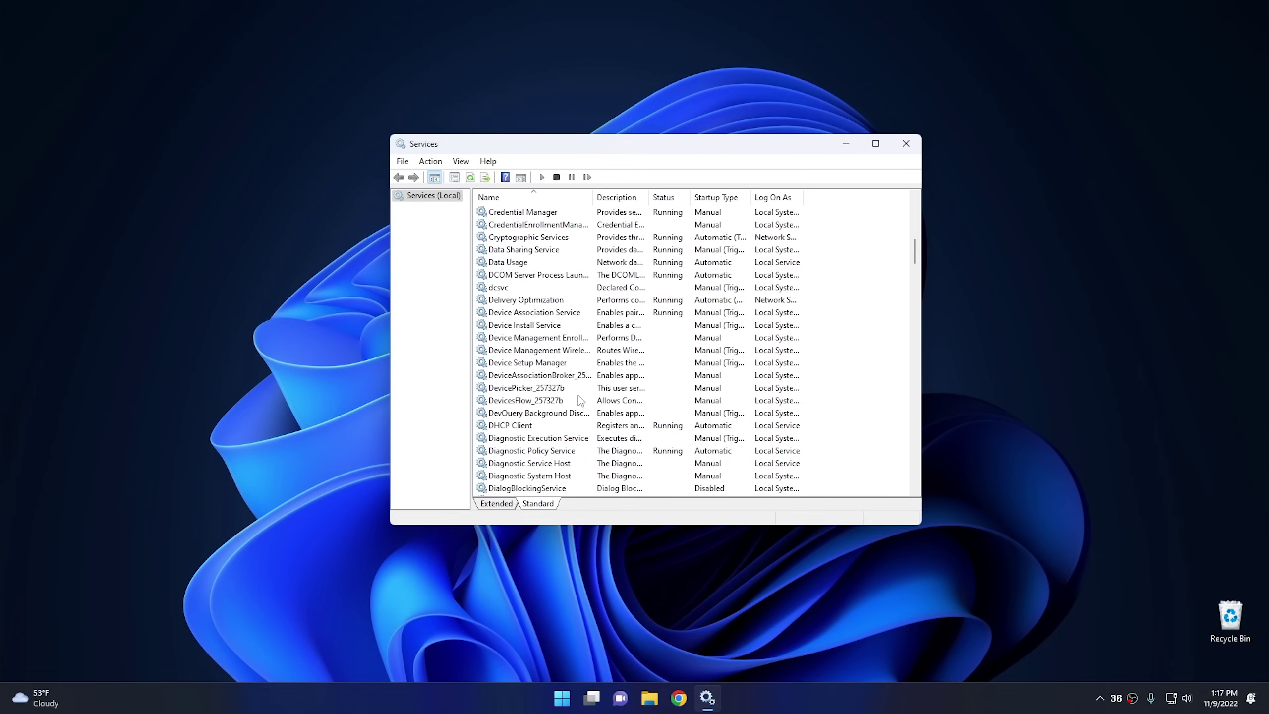
{"action": "scroll", "coordinate": [578, 395], "scroll_direction": "up", "scroll_amount": 2}
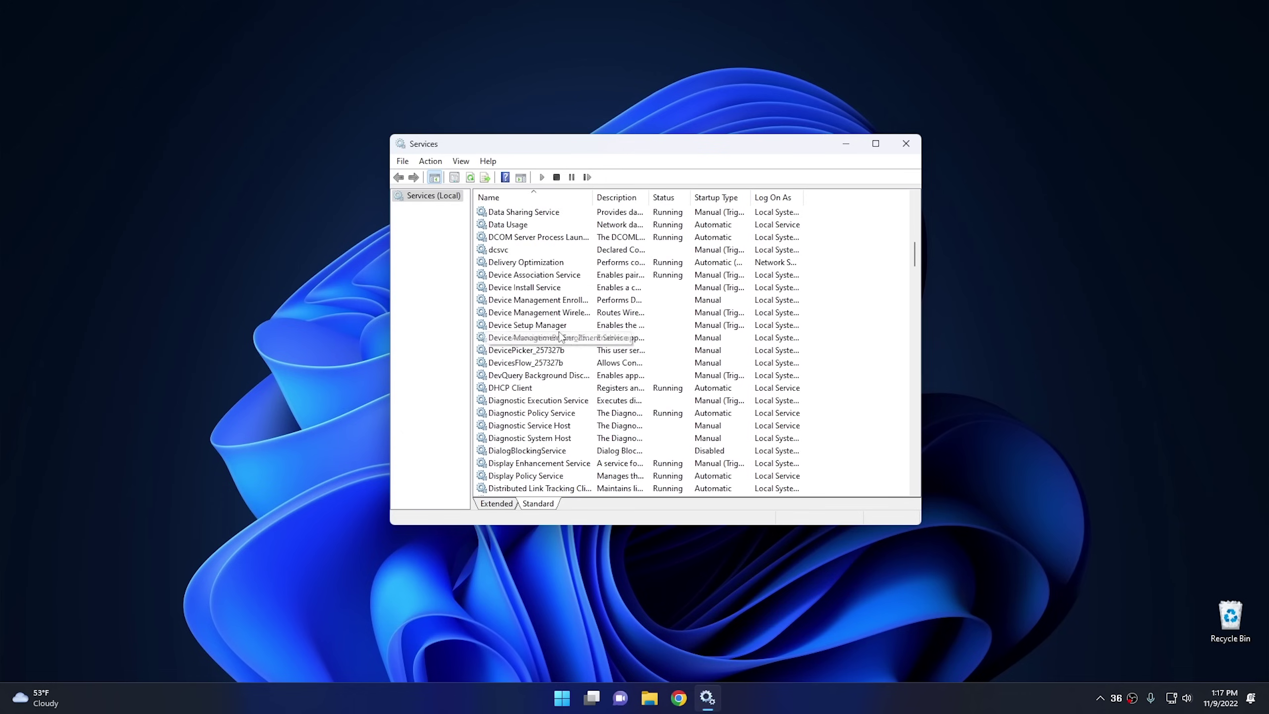
{"action": "scroll", "coordinate": [560, 336], "scroll_direction": "down", "scroll_amount": 4}
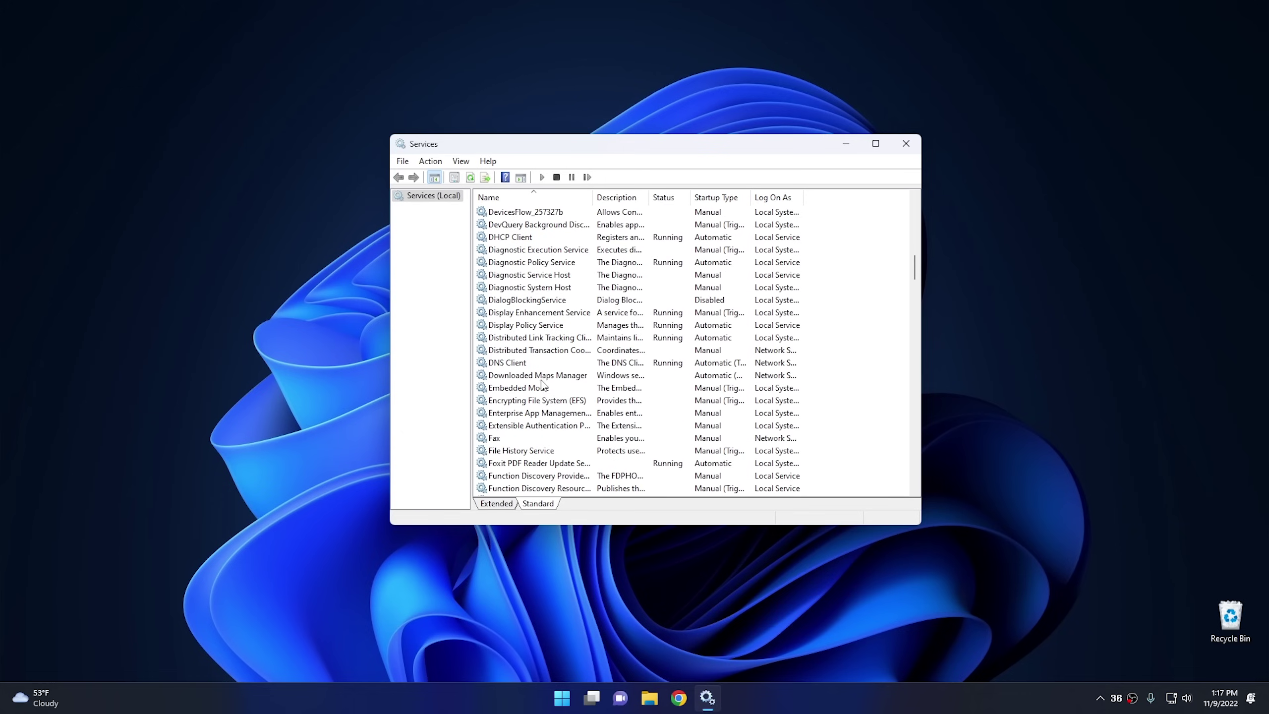
{"action": "left_click", "coordinate": [526, 376]}
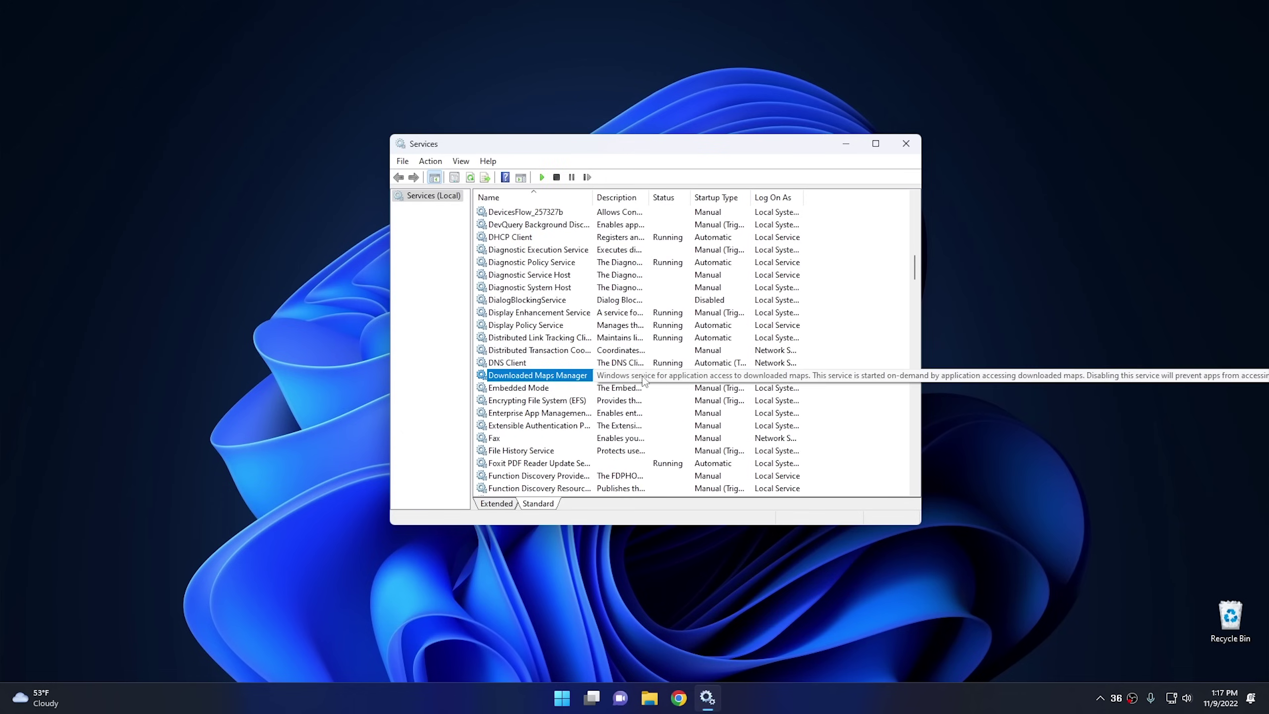
{"action": "double_click", "coordinate": [539, 375]}
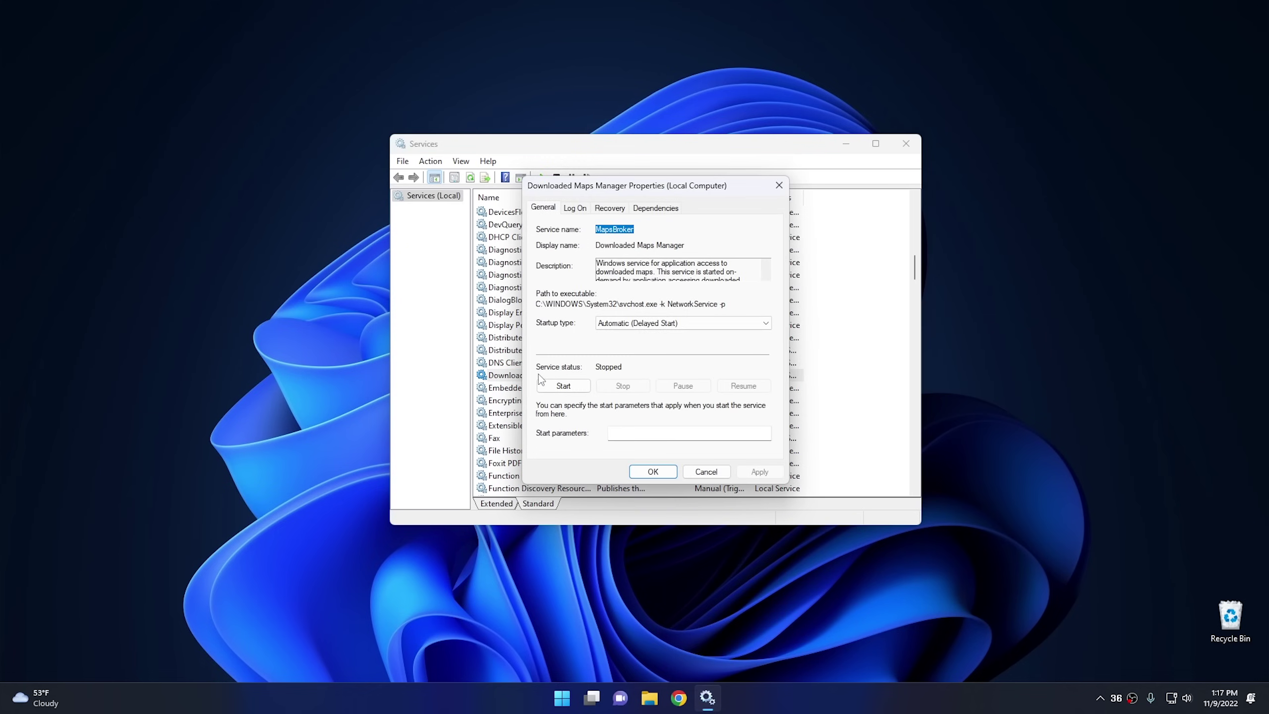
{"action": "left_click", "coordinate": [631, 323]}
{"action": "left_click", "coordinate": [619, 359]}
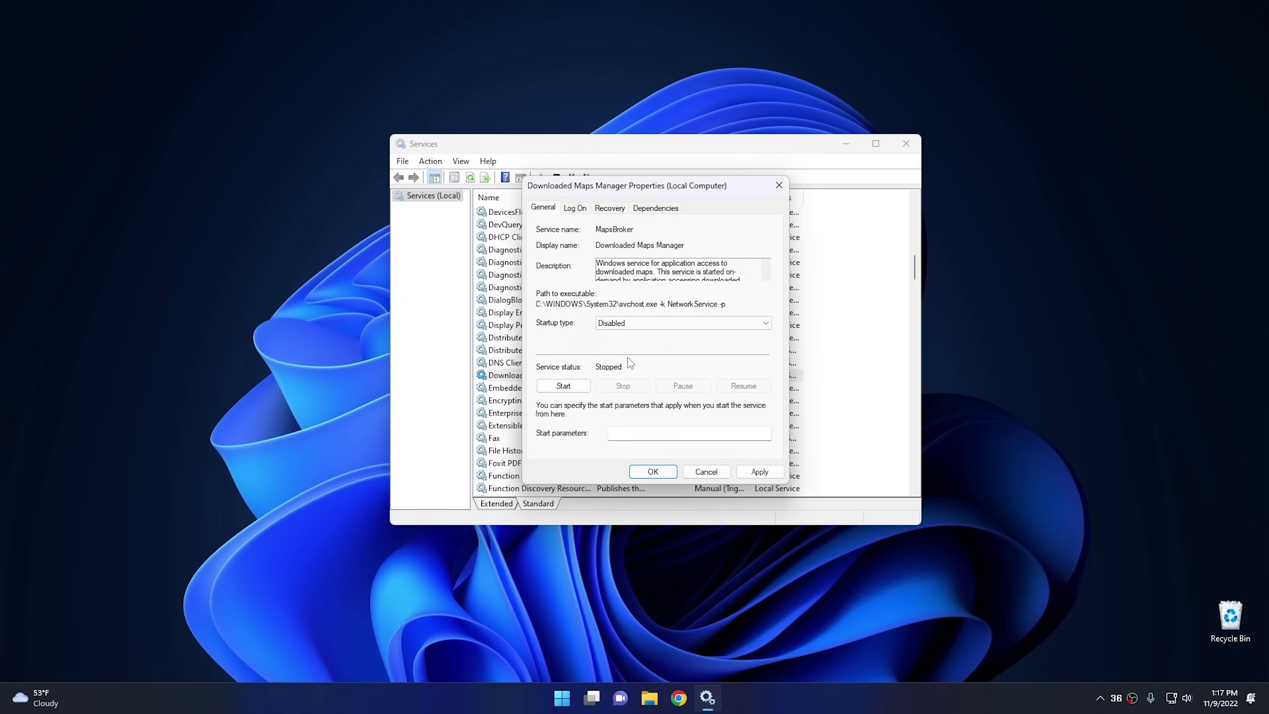
{"action": "left_click", "coordinate": [668, 472]}
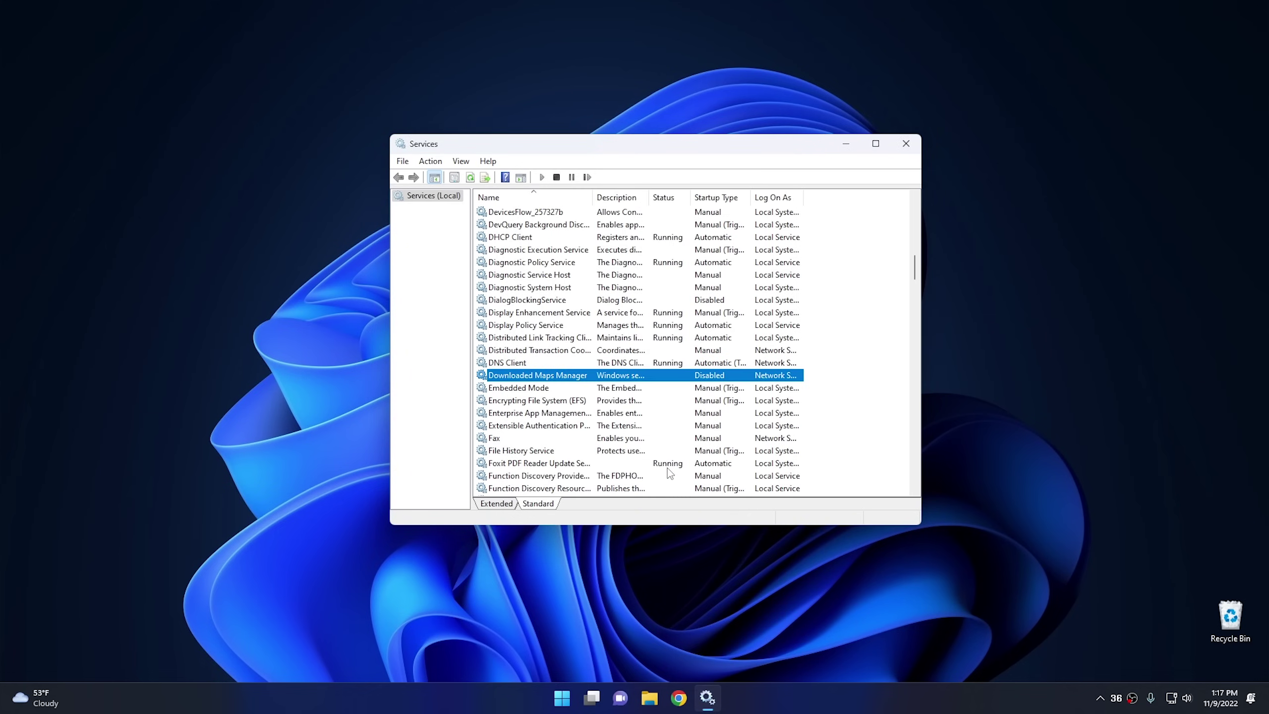
Set the startup type of the Fax service to Disabled and confirm the change
{"action": "left_click", "coordinate": [512, 439]}
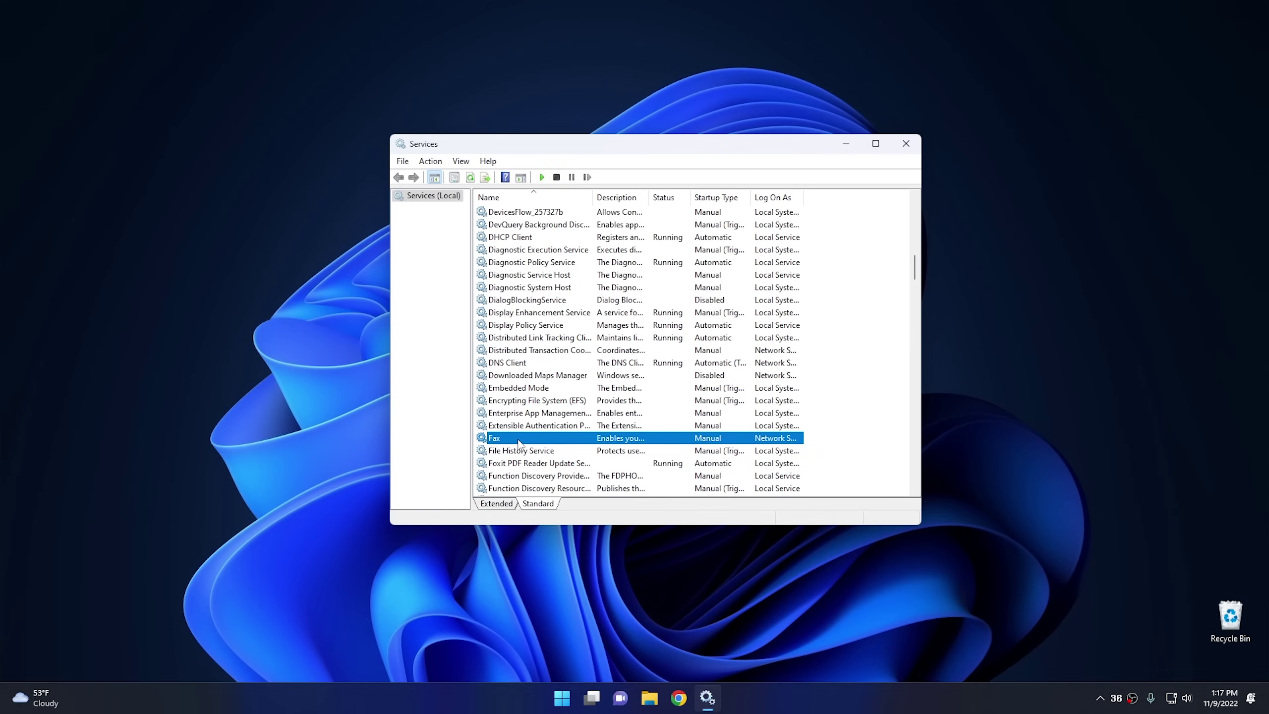
{"action": "double_click", "coordinate": [518, 442]}
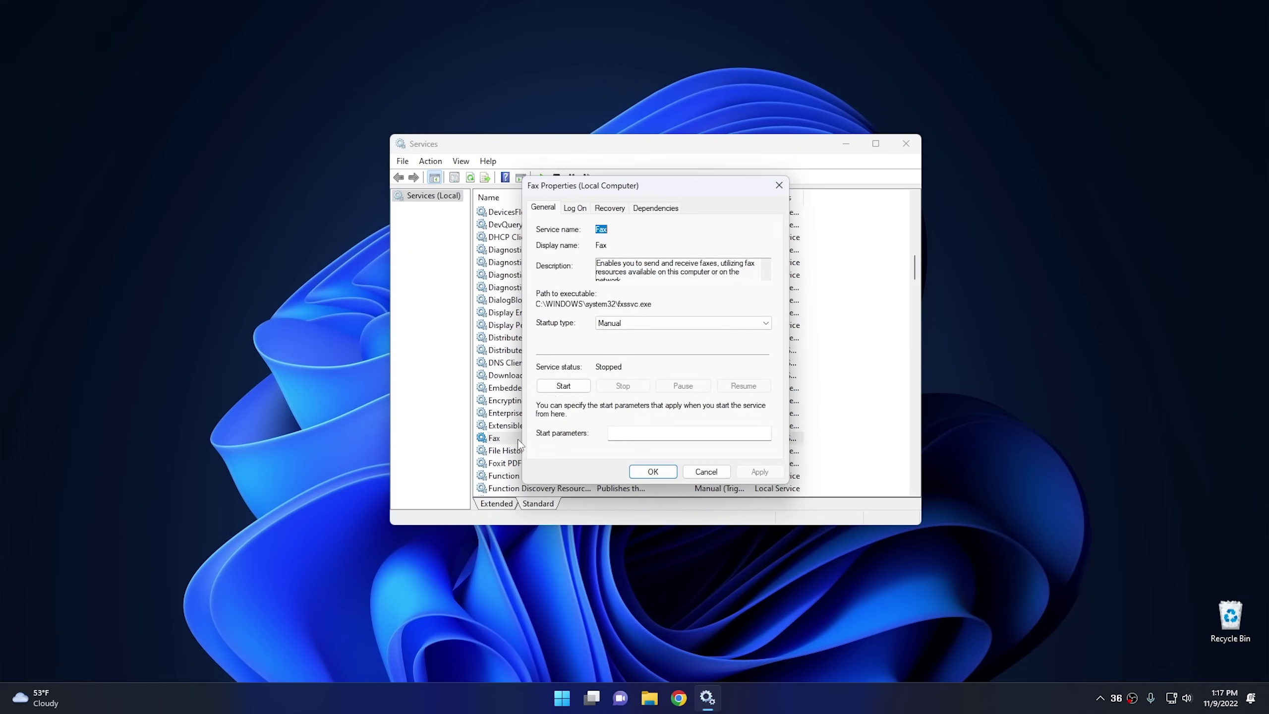
{"action": "left_click", "coordinate": [623, 324]}
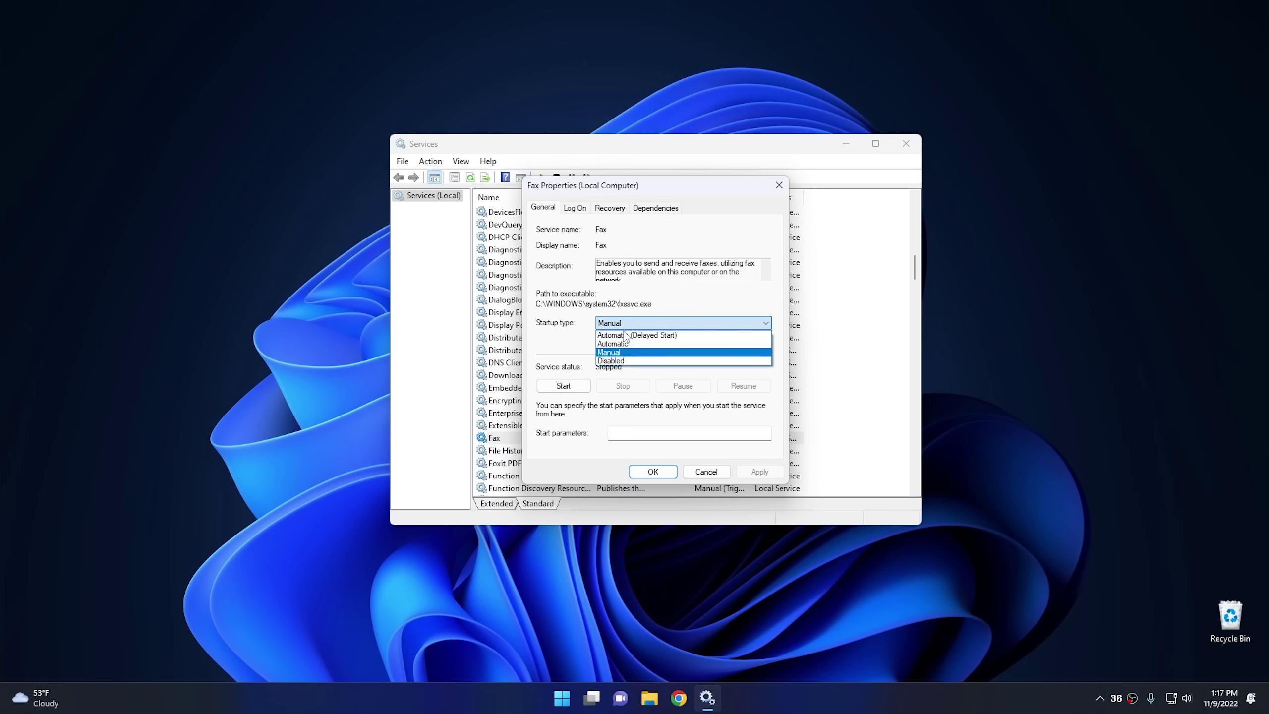
{"action": "left_click", "coordinate": [622, 364]}
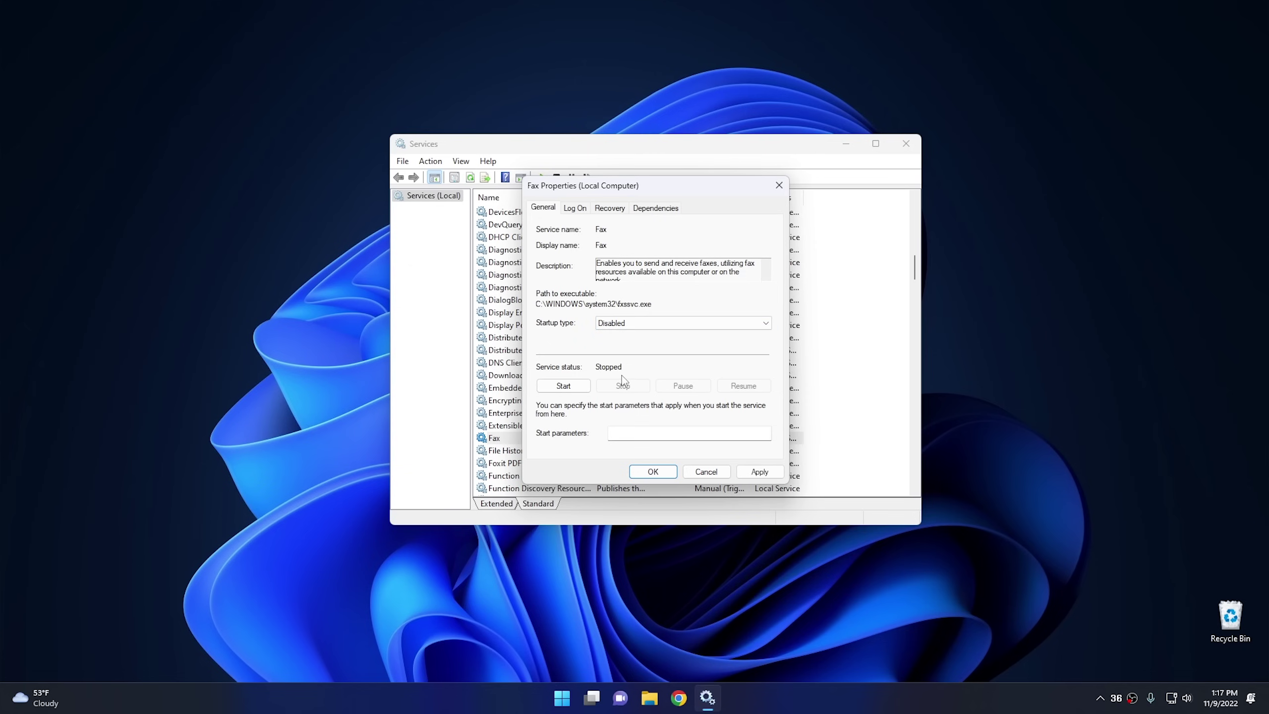
{"action": "left_click", "coordinate": [653, 471]}
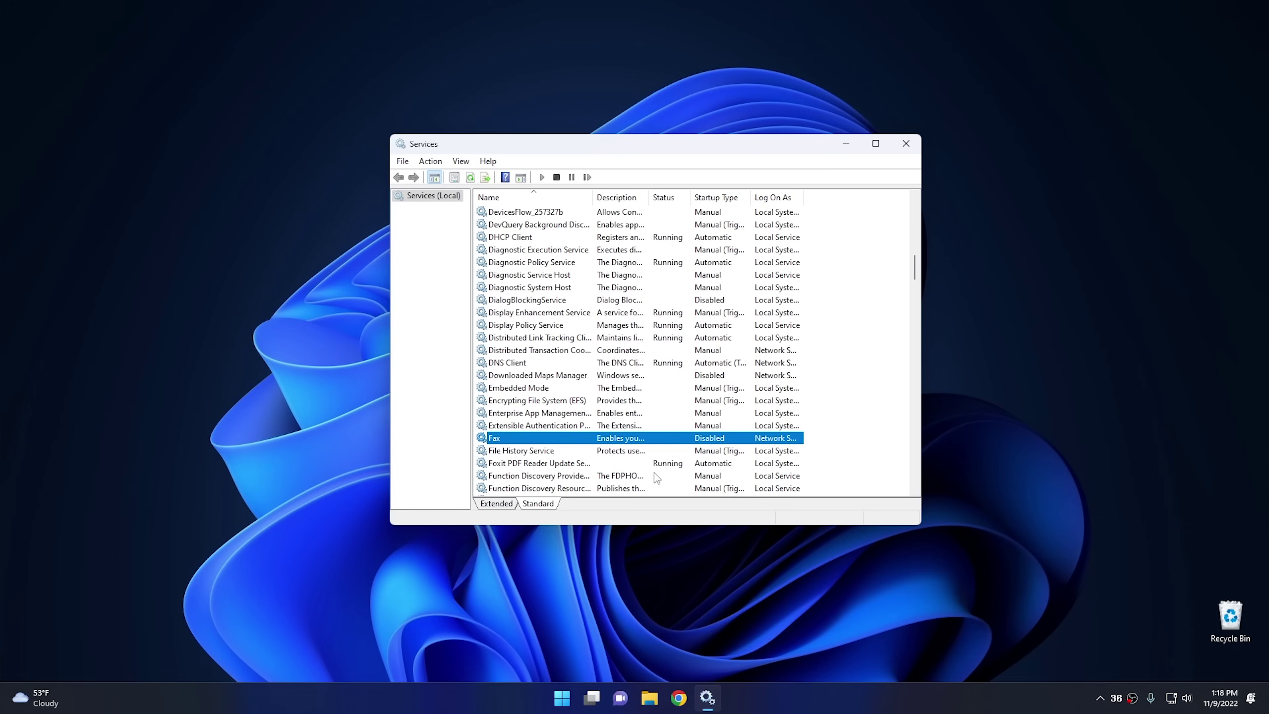
Set the Geolocation Service's startup type to Disabled, stop the service, and confirm its properties
{"action": "scroll", "coordinate": [655, 479], "scroll_direction": "down", "scroll_amount": 5}
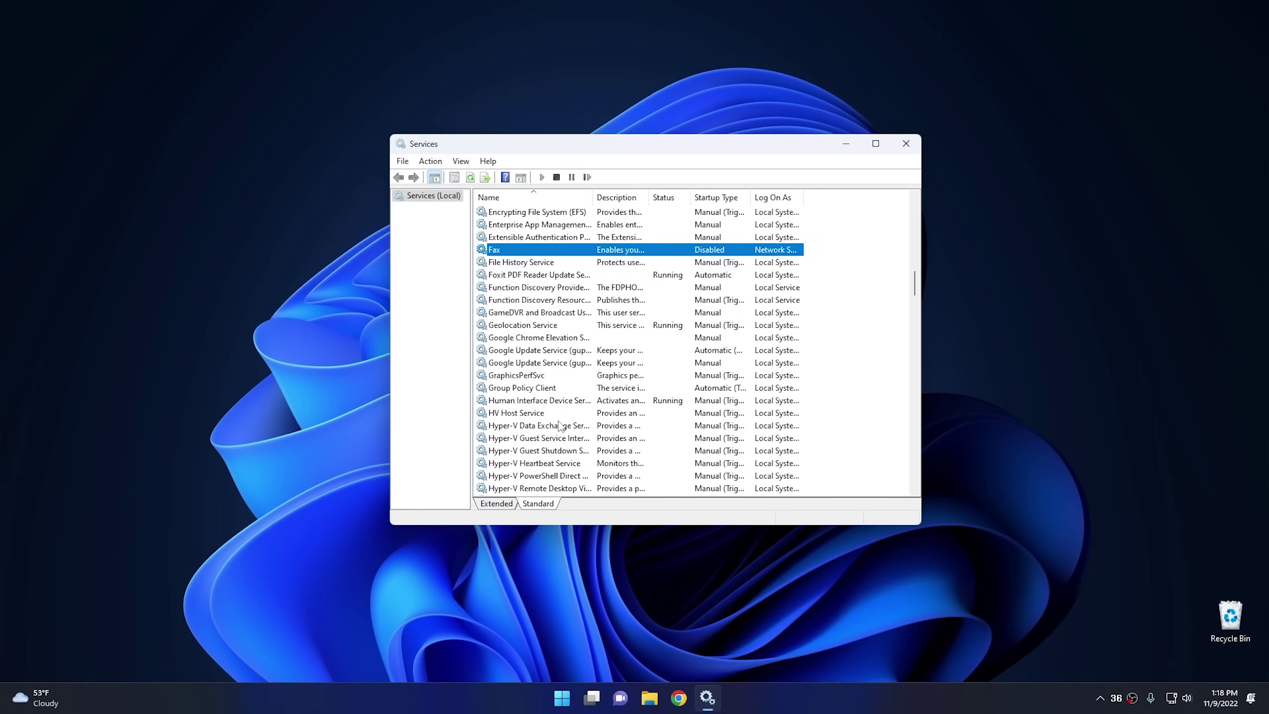
{"action": "scroll", "coordinate": [540, 420], "scroll_direction": "down", "scroll_amount": 1}
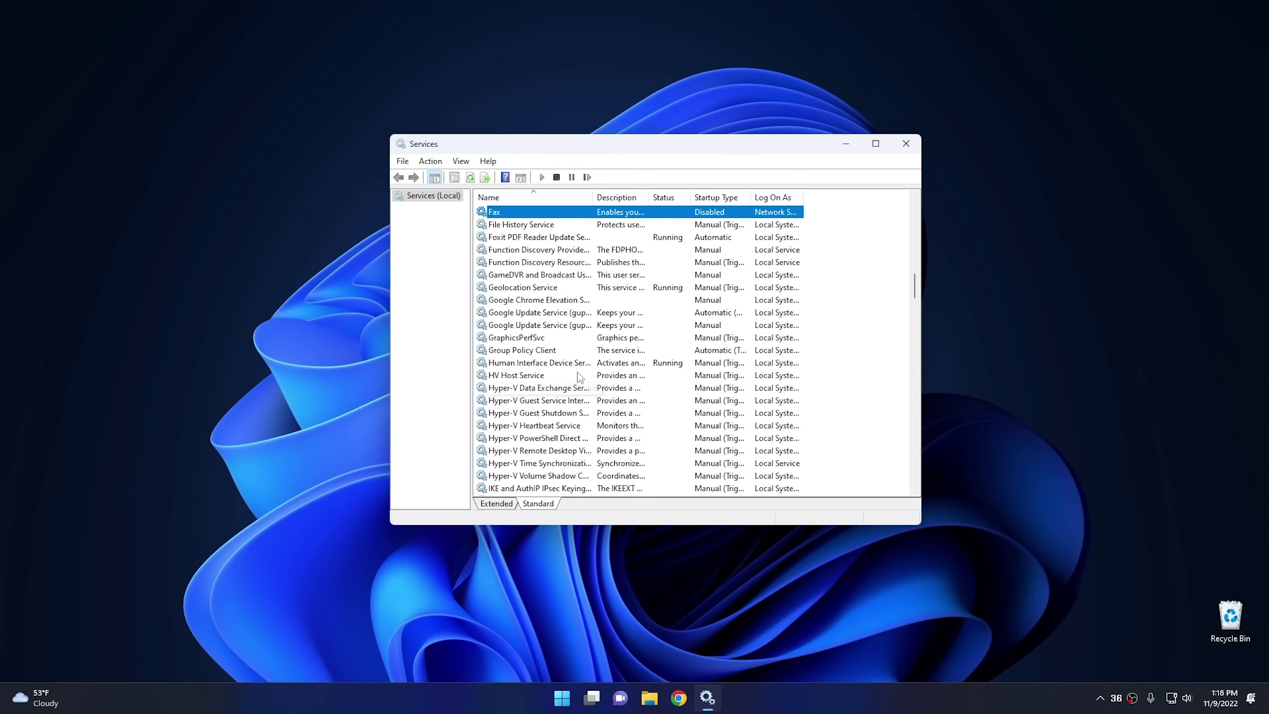
{"action": "scroll", "coordinate": [580, 375], "scroll_direction": "up", "scroll_amount": 1}
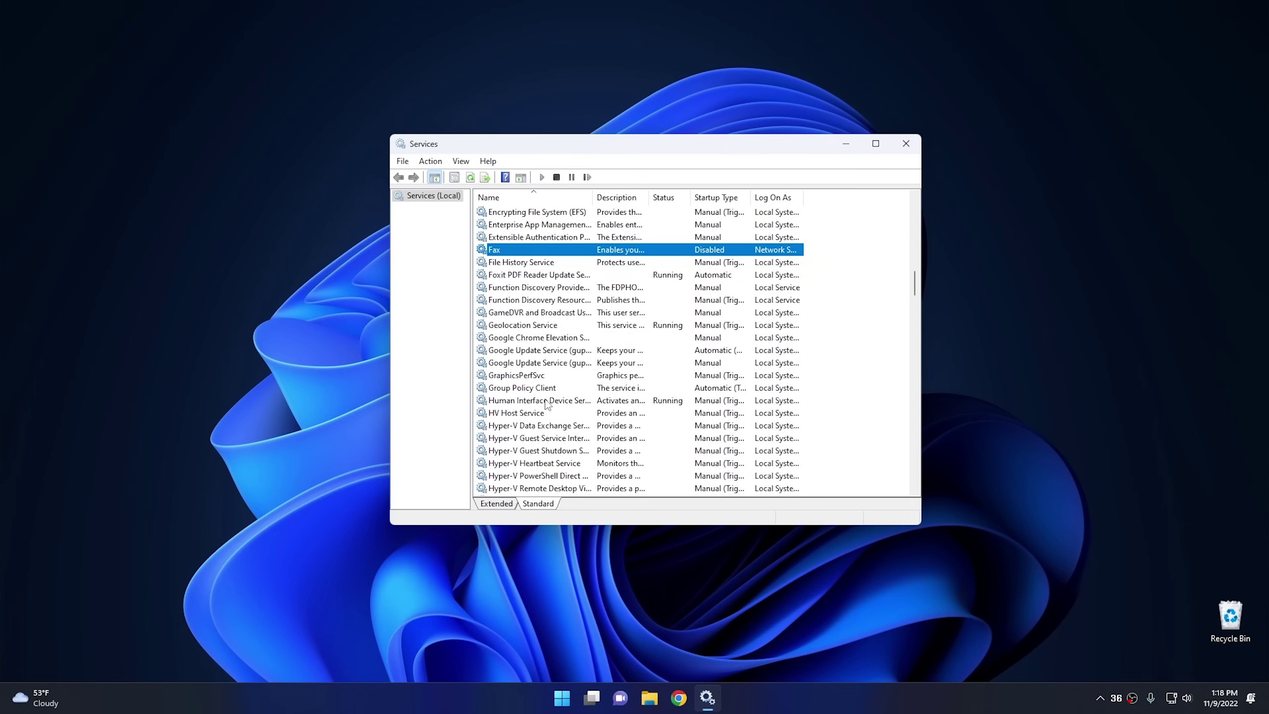
{"action": "scroll", "coordinate": [547, 404], "scroll_direction": "down", "scroll_amount": 2}
{"action": "scroll", "coordinate": [546, 404], "scroll_direction": "down", "scroll_amount": 1}
{"action": "key", "text": "f"}
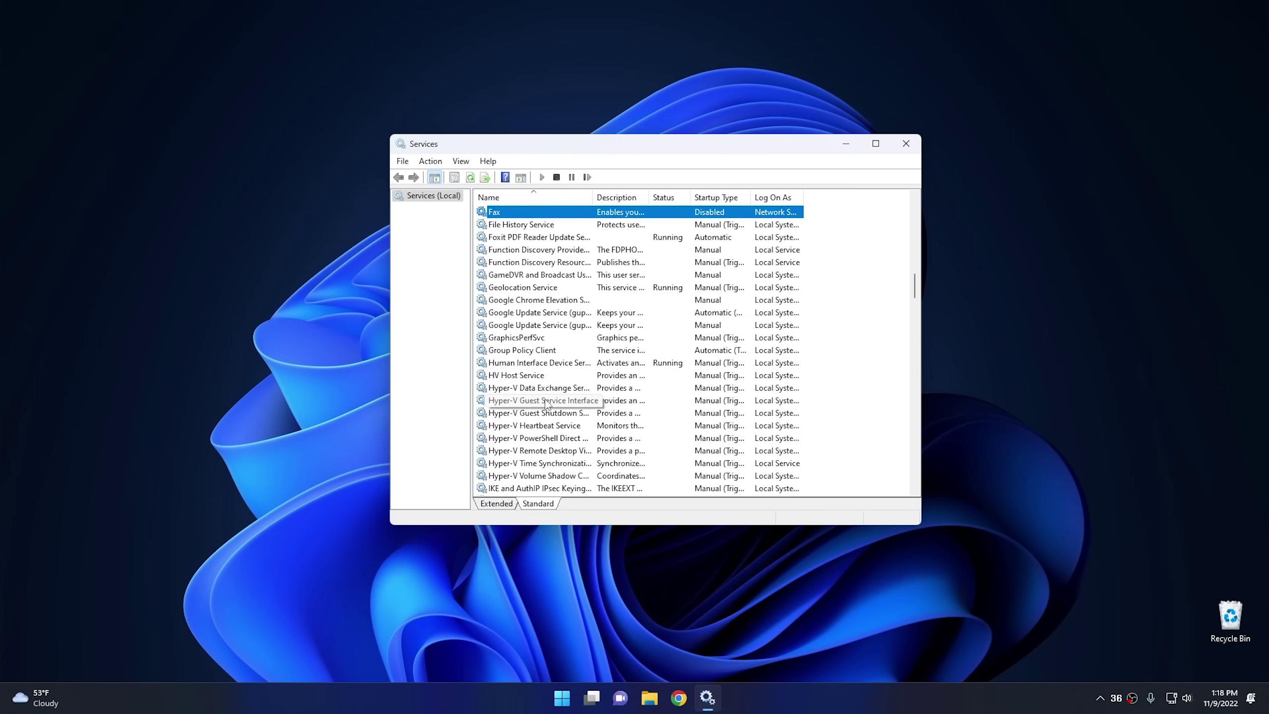
{"action": "scroll", "coordinate": [546, 404], "scroll_direction": "up", "scroll_amount": 1}
{"action": "left_click", "coordinate": [525, 325]}
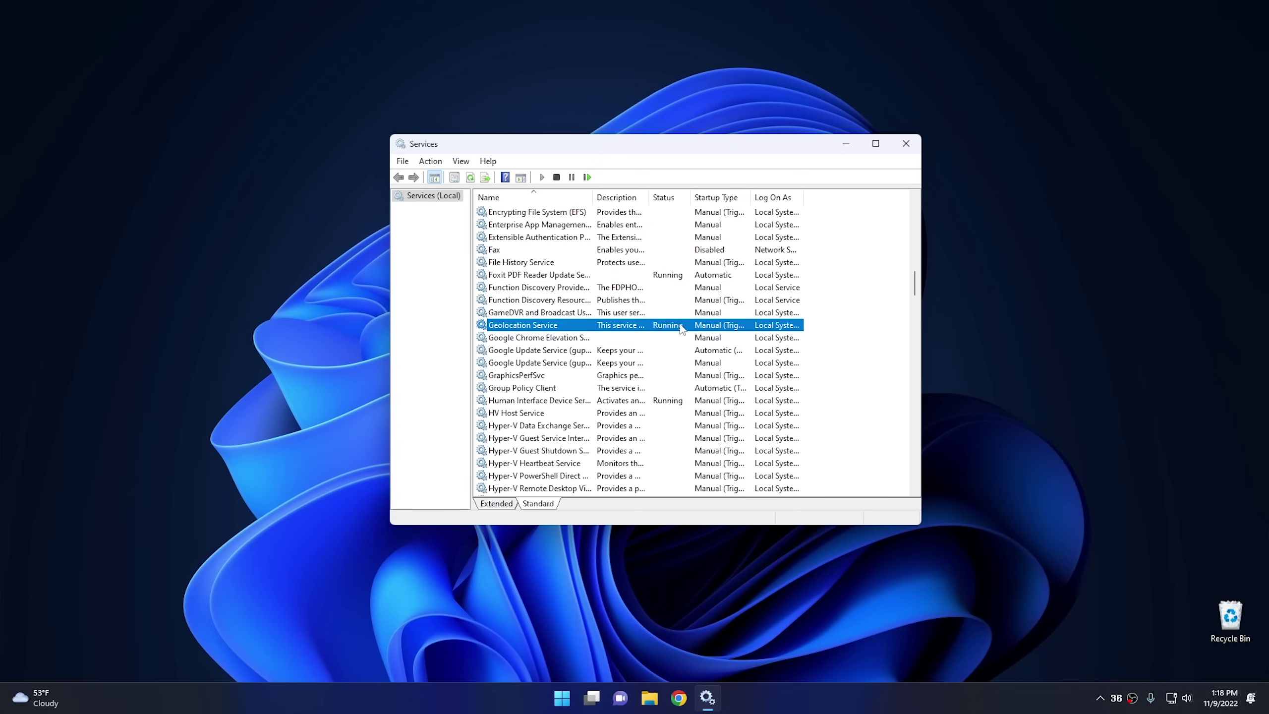
{"action": "double_click", "coordinate": [553, 325]}
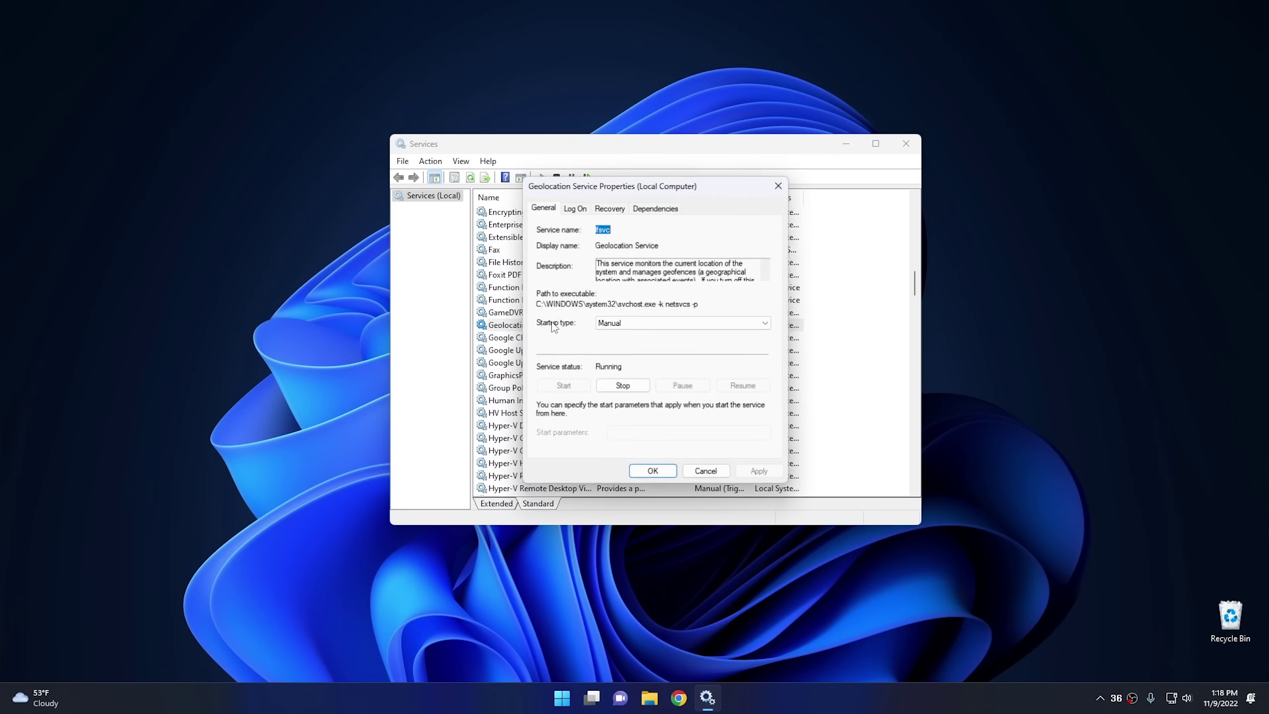
{"action": "left_click", "coordinate": [620, 325]}
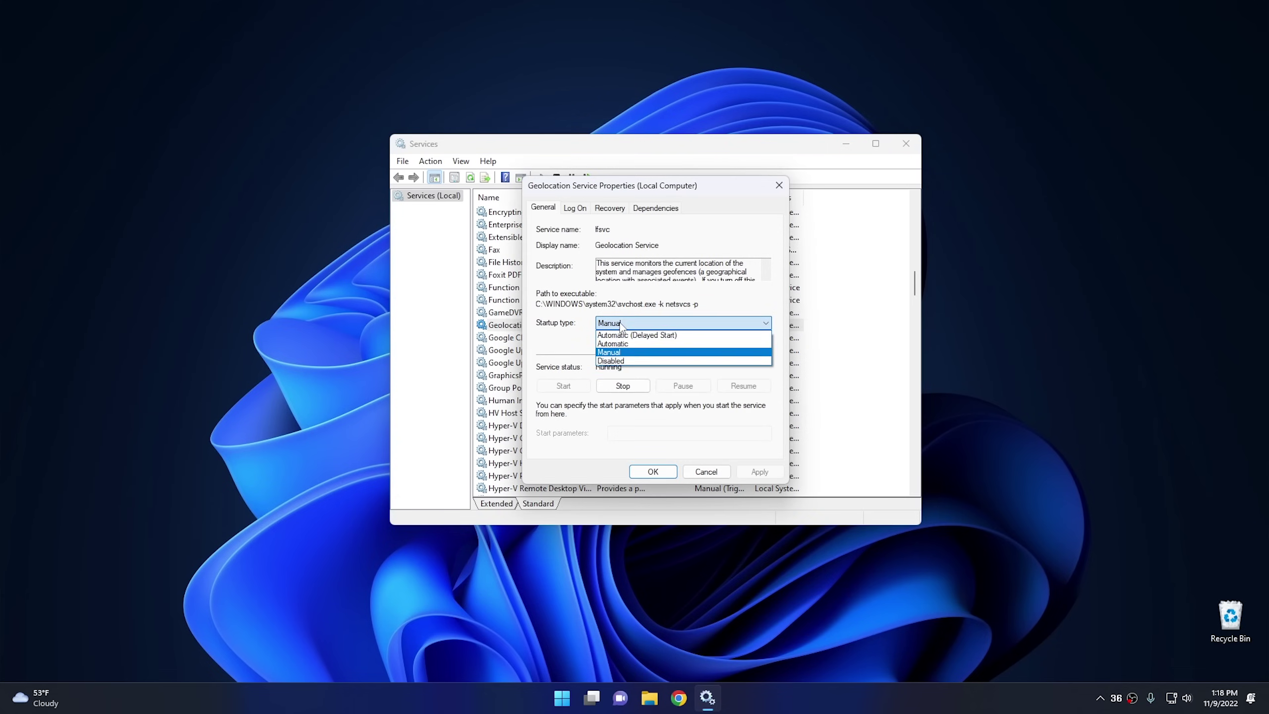
{"action": "left_click", "coordinate": [624, 363]}
{"action": "left_click", "coordinate": [622, 388]}
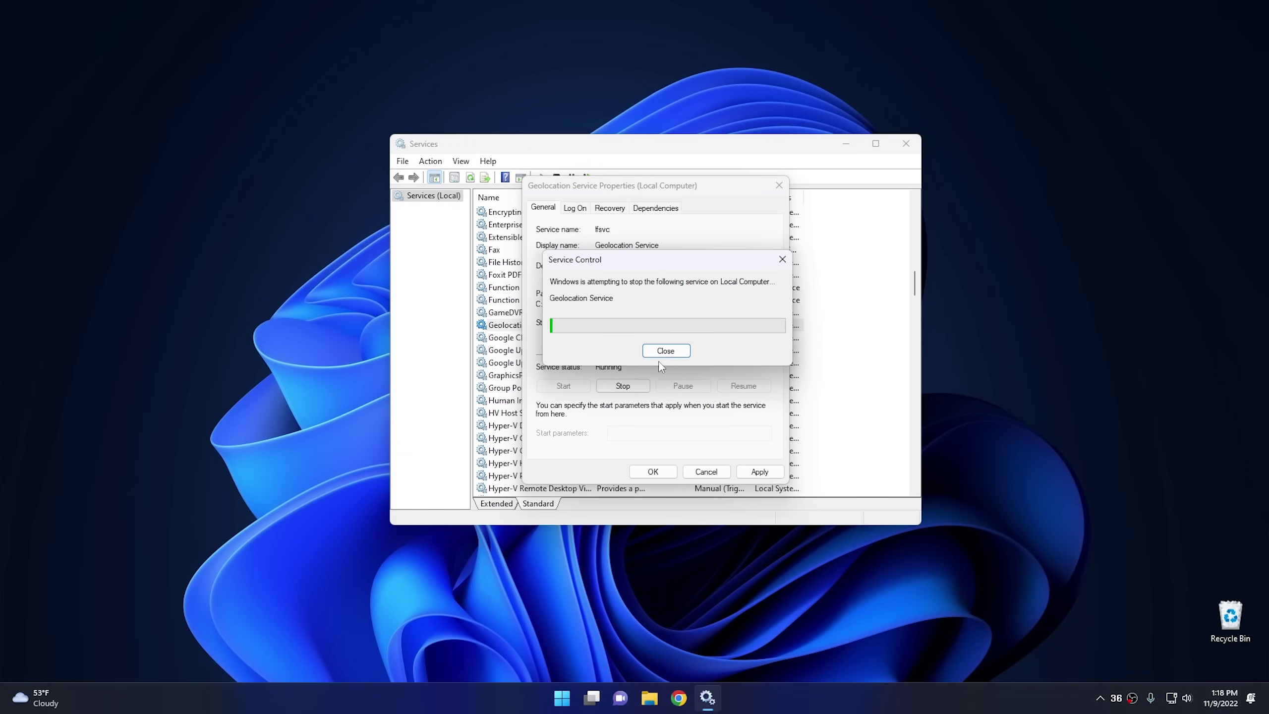
{"action": "left_click", "coordinate": [654, 471]}
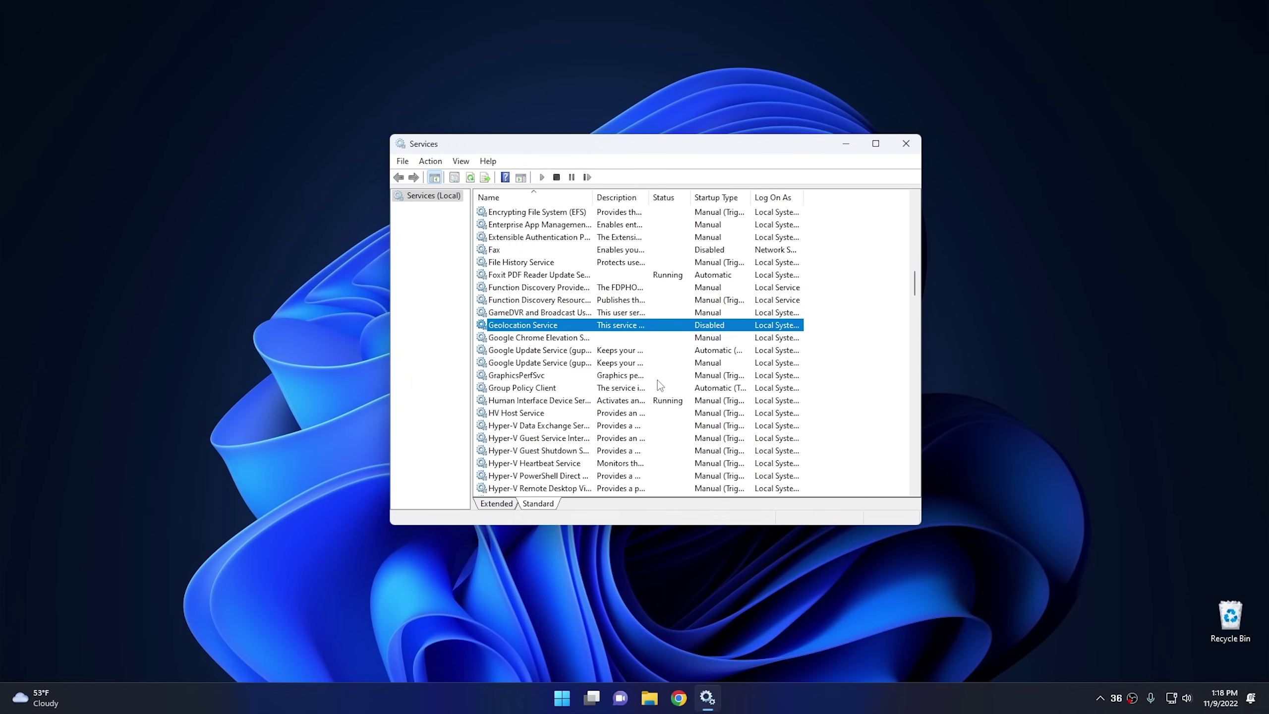
Set the SysMain service's startup type to Disabled, stop the service, and confirm its properties
{"action": "scroll", "coordinate": [660, 405], "scroll_direction": "down", "scroll_amount": 10}
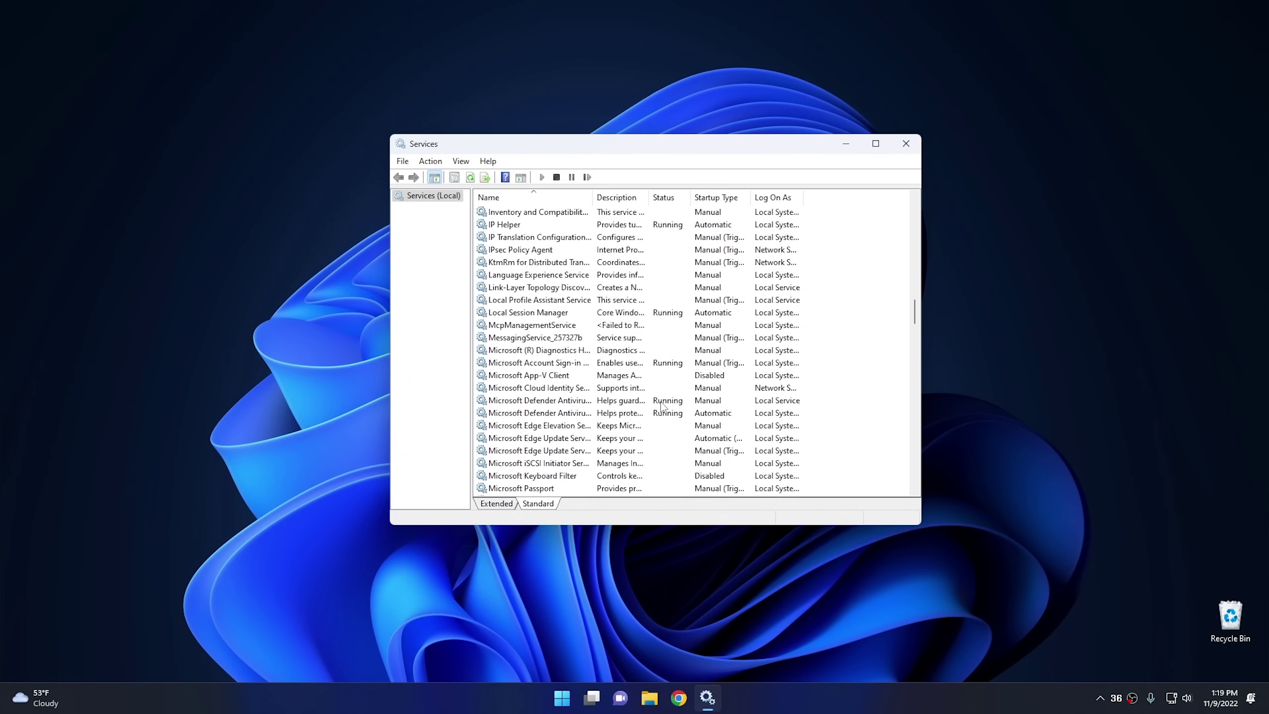
{"action": "scroll", "coordinate": [661, 406], "scroll_direction": "down", "scroll_amount": 20}
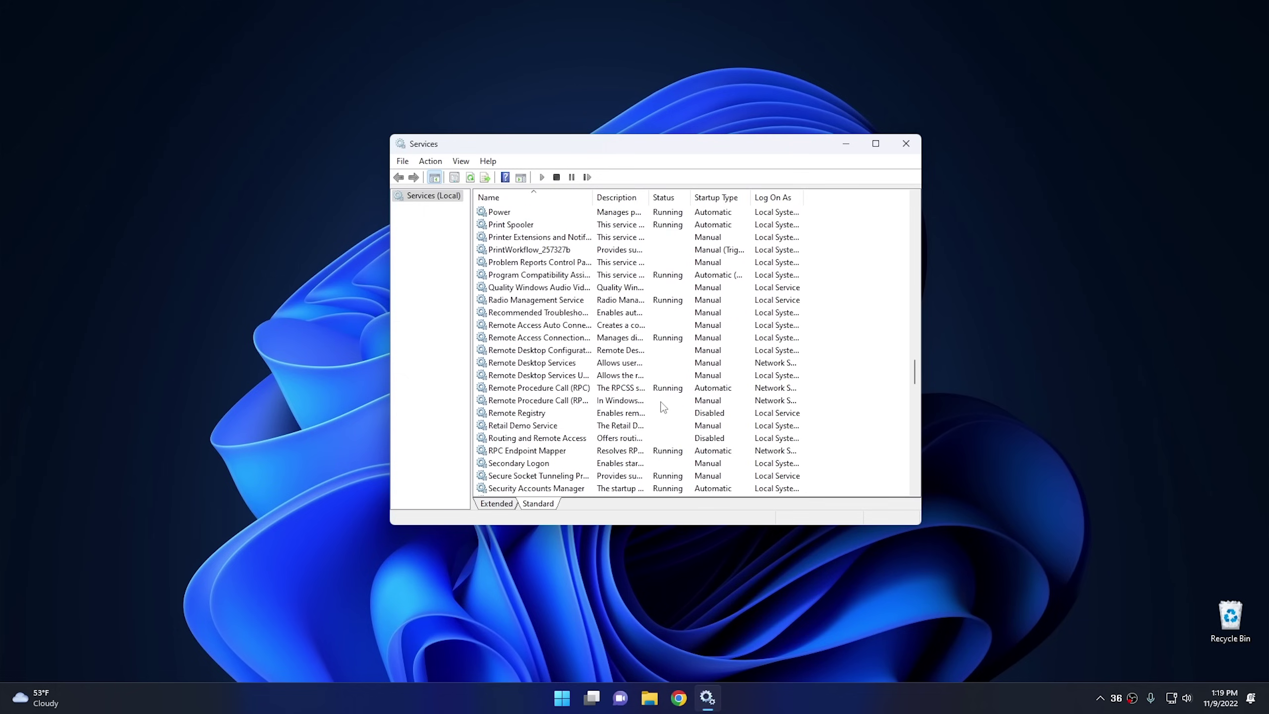
{"action": "scroll", "coordinate": [663, 406], "scroll_direction": "down", "scroll_amount": 9}
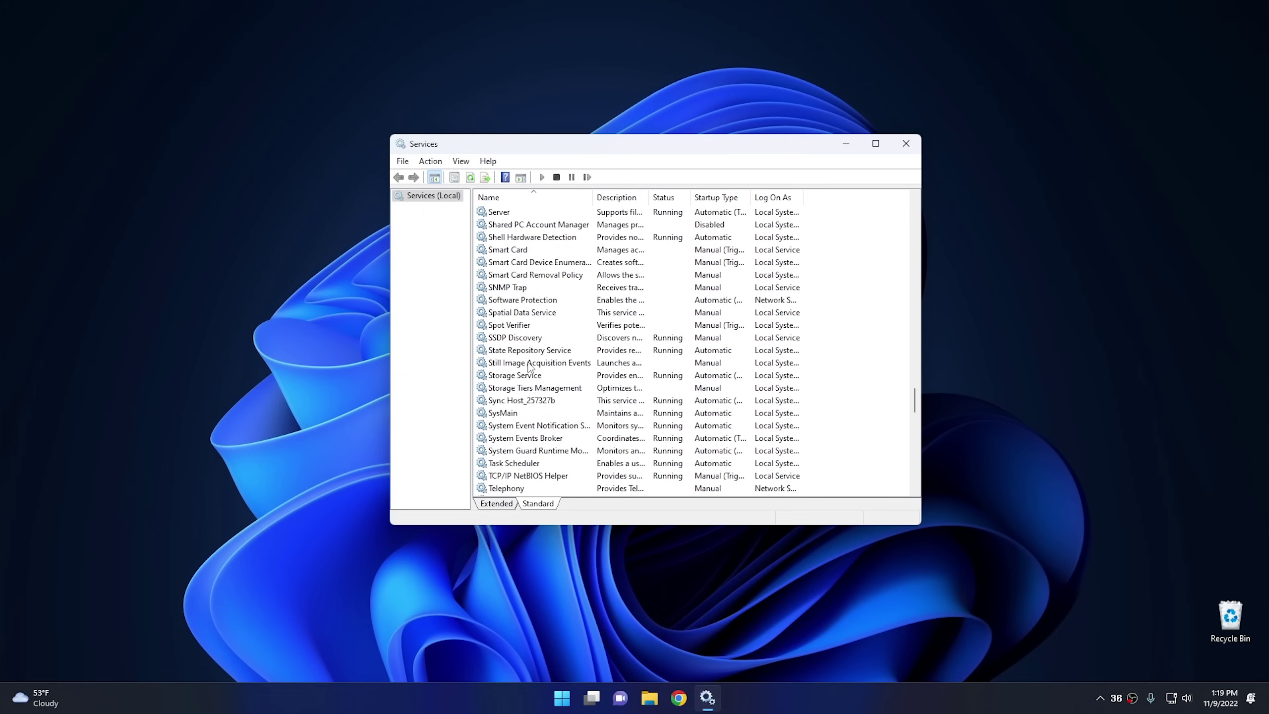
{"action": "double_click", "coordinate": [512, 414]}
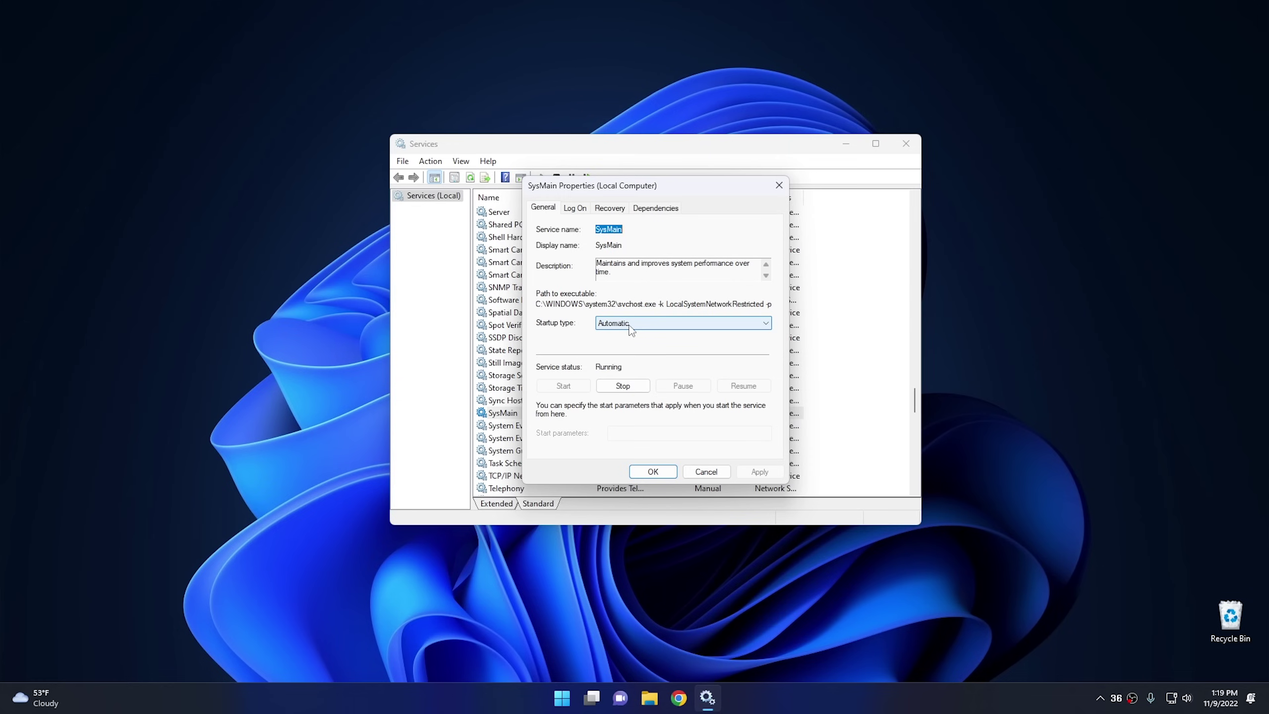
{"action": "left_click", "coordinate": [631, 328]}
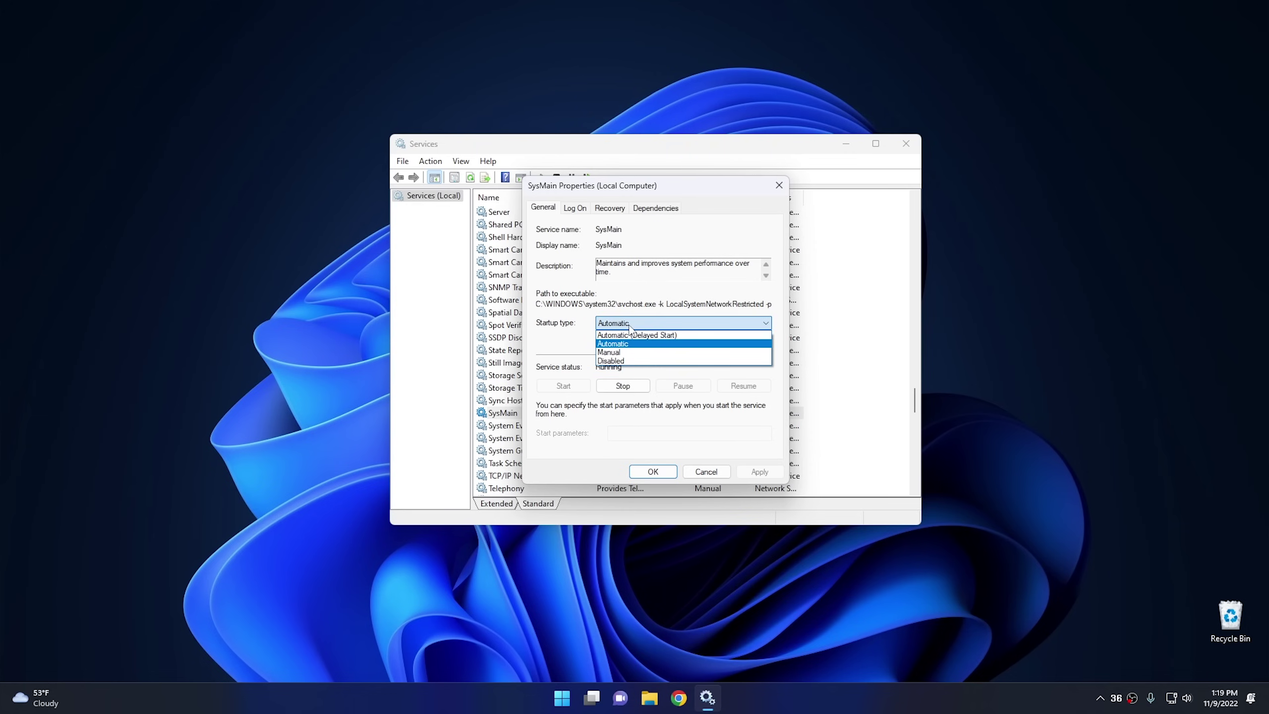
{"action": "left_click", "coordinate": [615, 361]}
{"action": "left_click", "coordinate": [623, 385]}
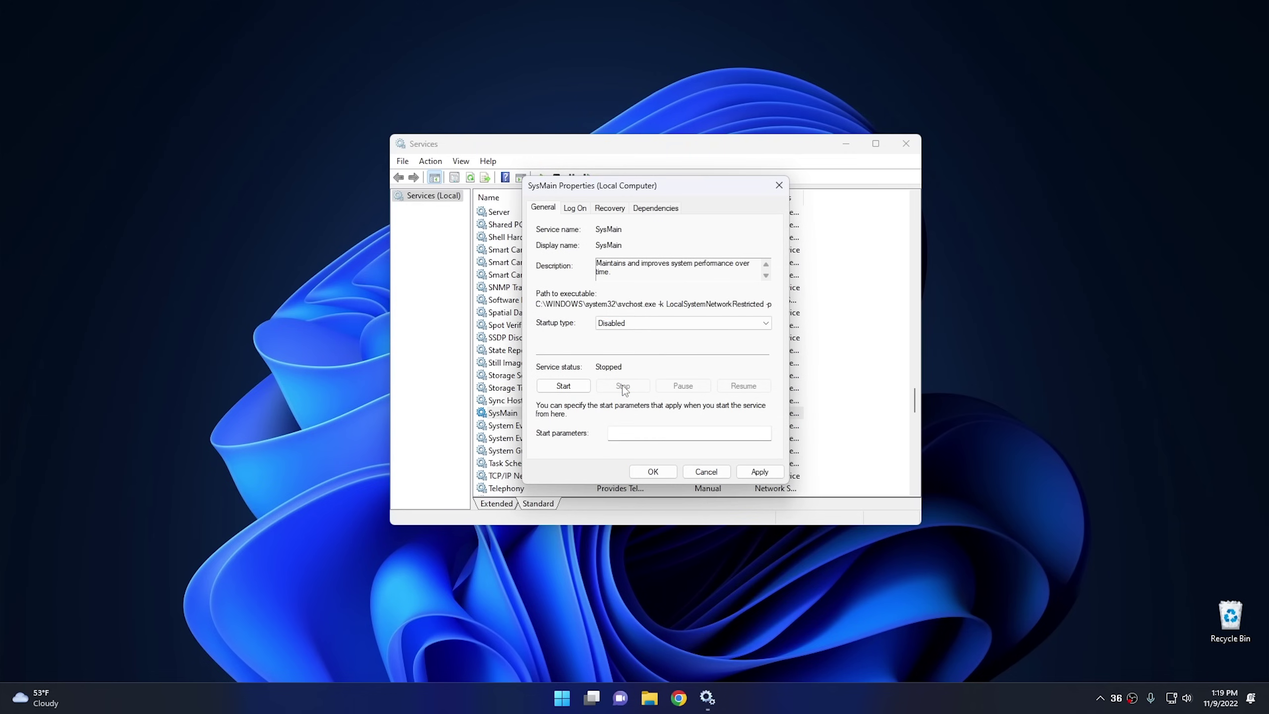
{"action": "left_click", "coordinate": [653, 472]}
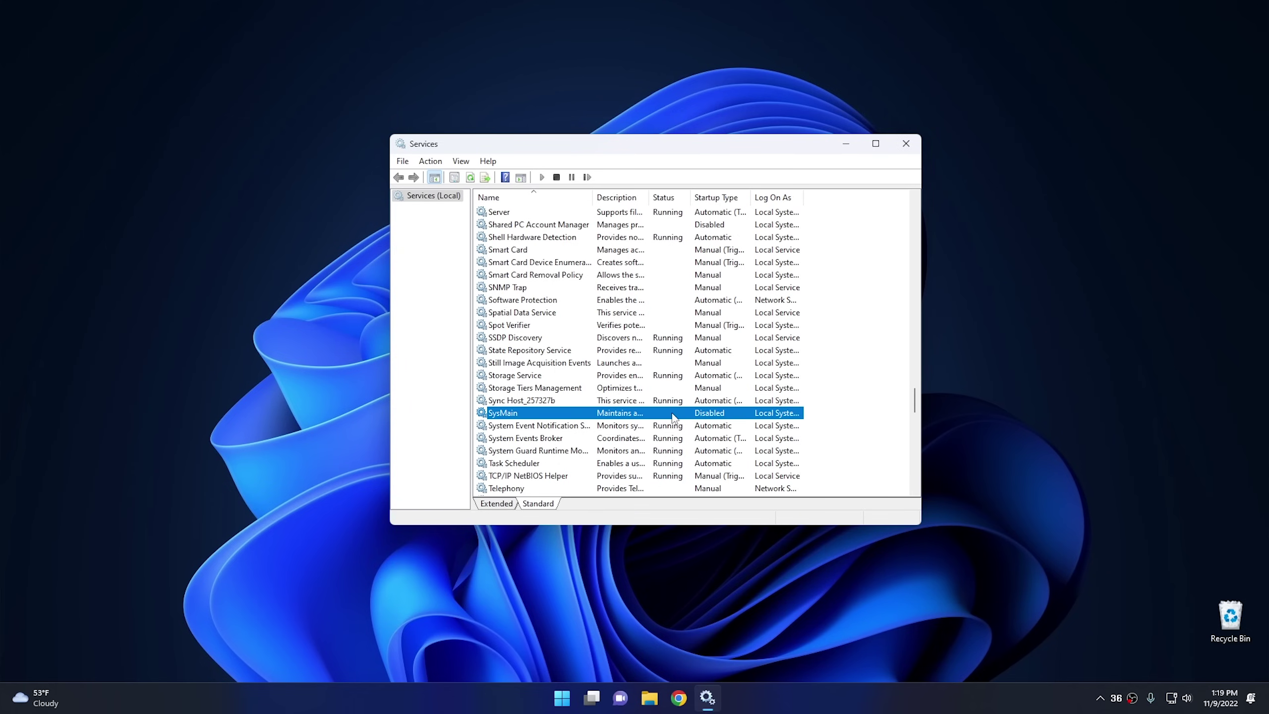
Set the Windows Search service's startup type to Disabled, stop the service, confirm its properties, and close Services
{"action": "scroll", "coordinate": [673, 416], "scroll_direction": "down", "scroll_amount": 8}
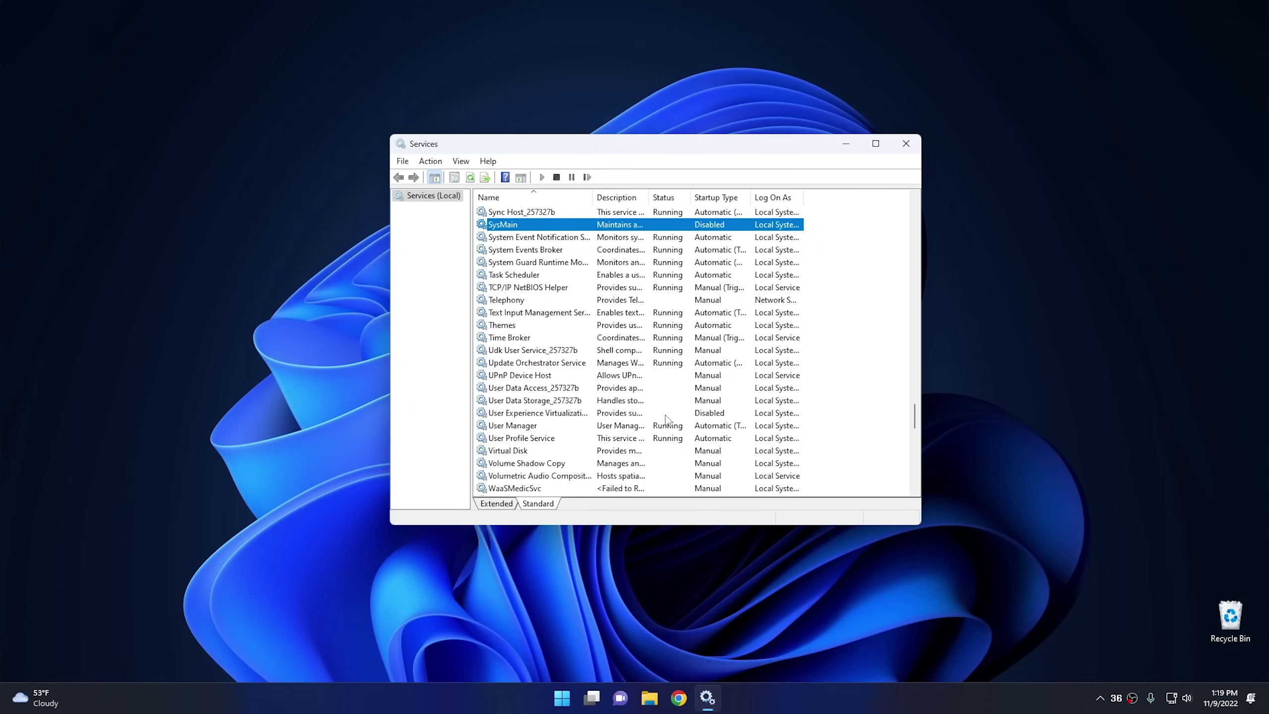
{"action": "scroll", "coordinate": [667, 420], "scroll_direction": "down", "scroll_amount": 12}
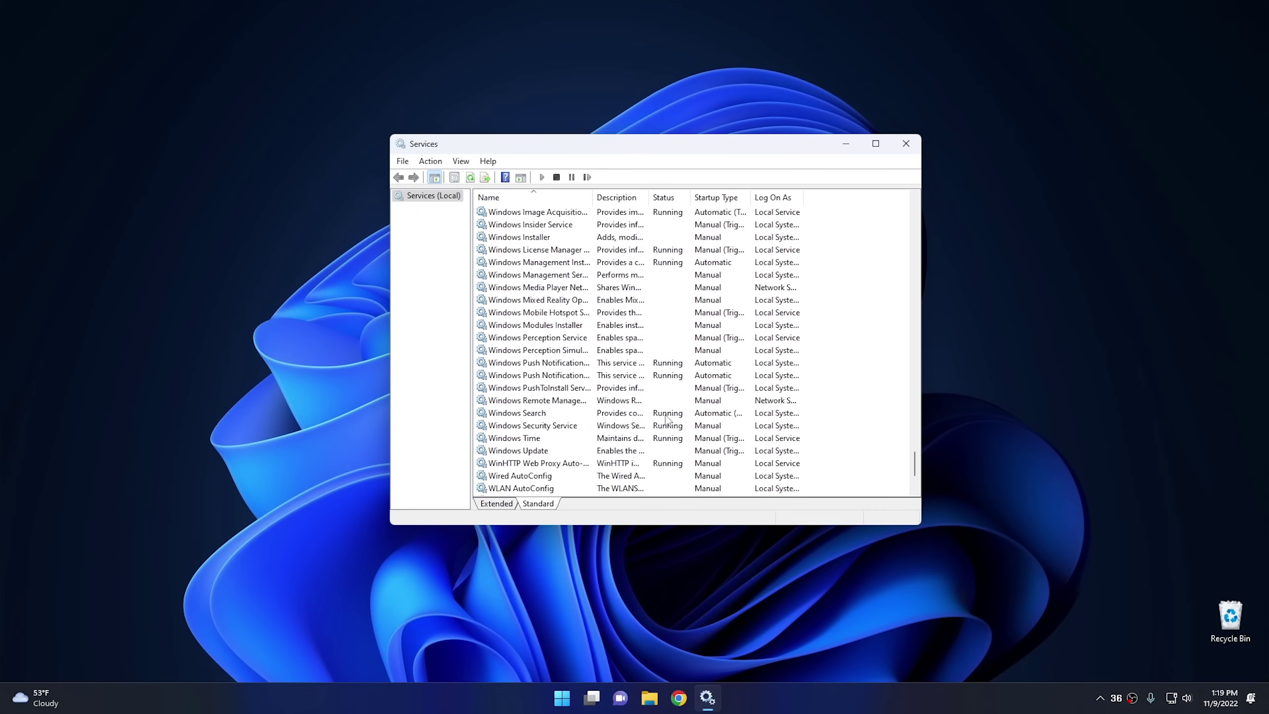
{"action": "left_click", "coordinate": [538, 414]}
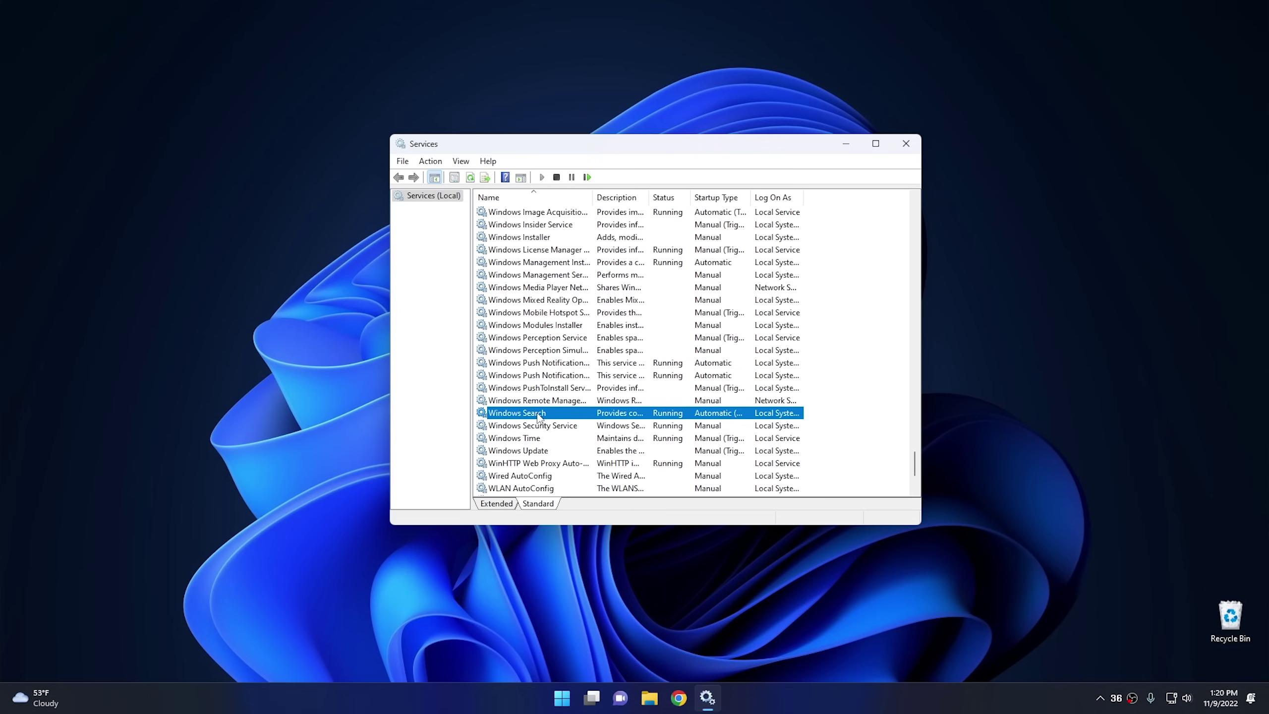
{"action": "double_click", "coordinate": [539, 413]}
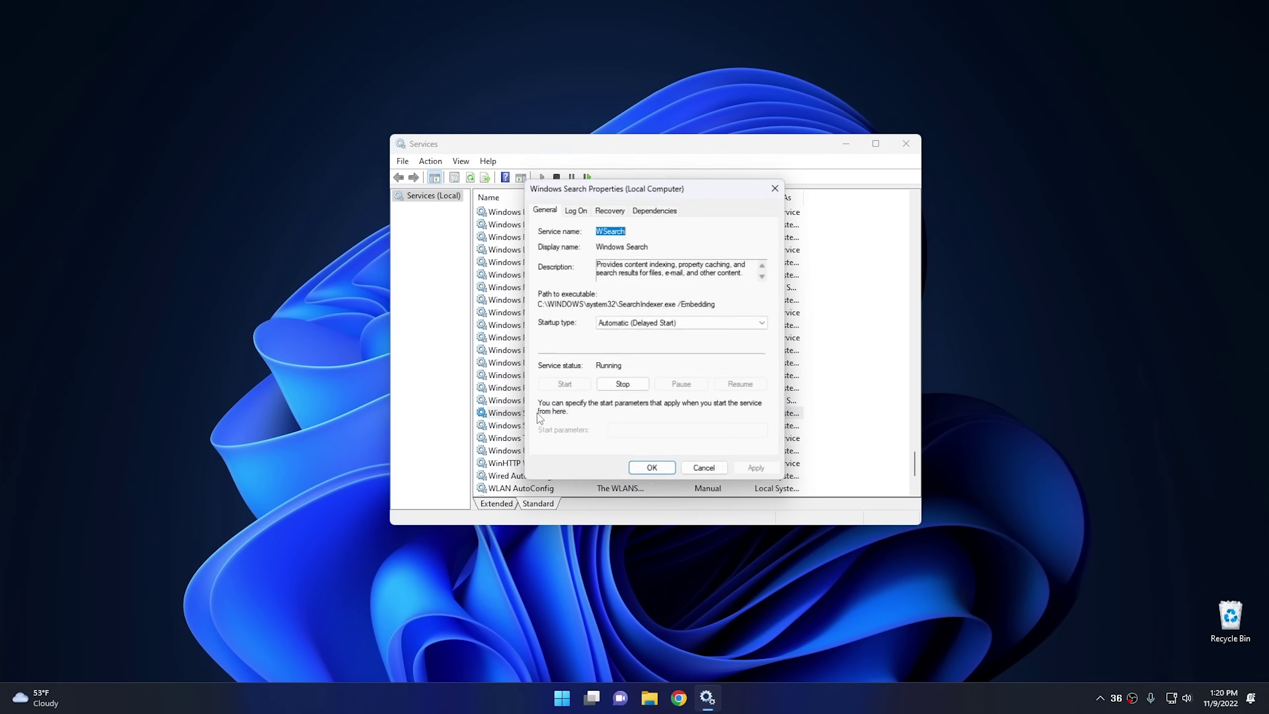
{"action": "left_click", "coordinate": [625, 323]}
{"action": "left_click", "coordinate": [620, 372]}
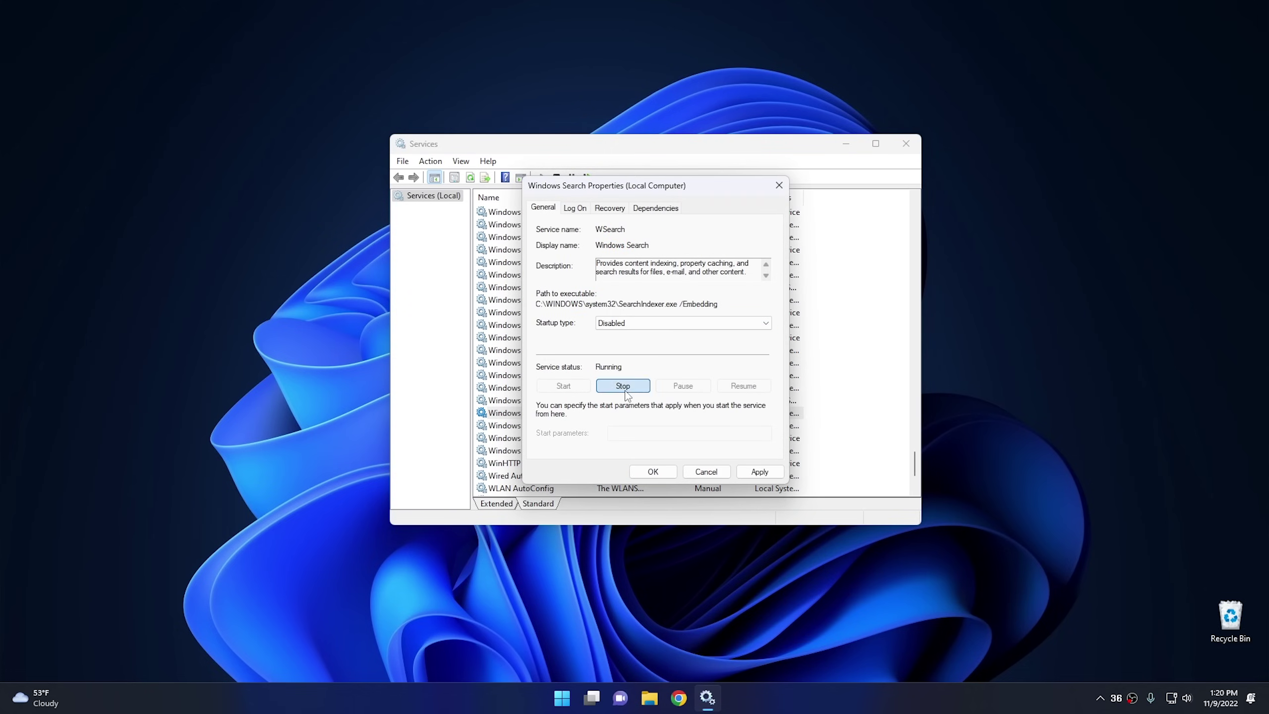
{"action": "left_click", "coordinate": [626, 393]}
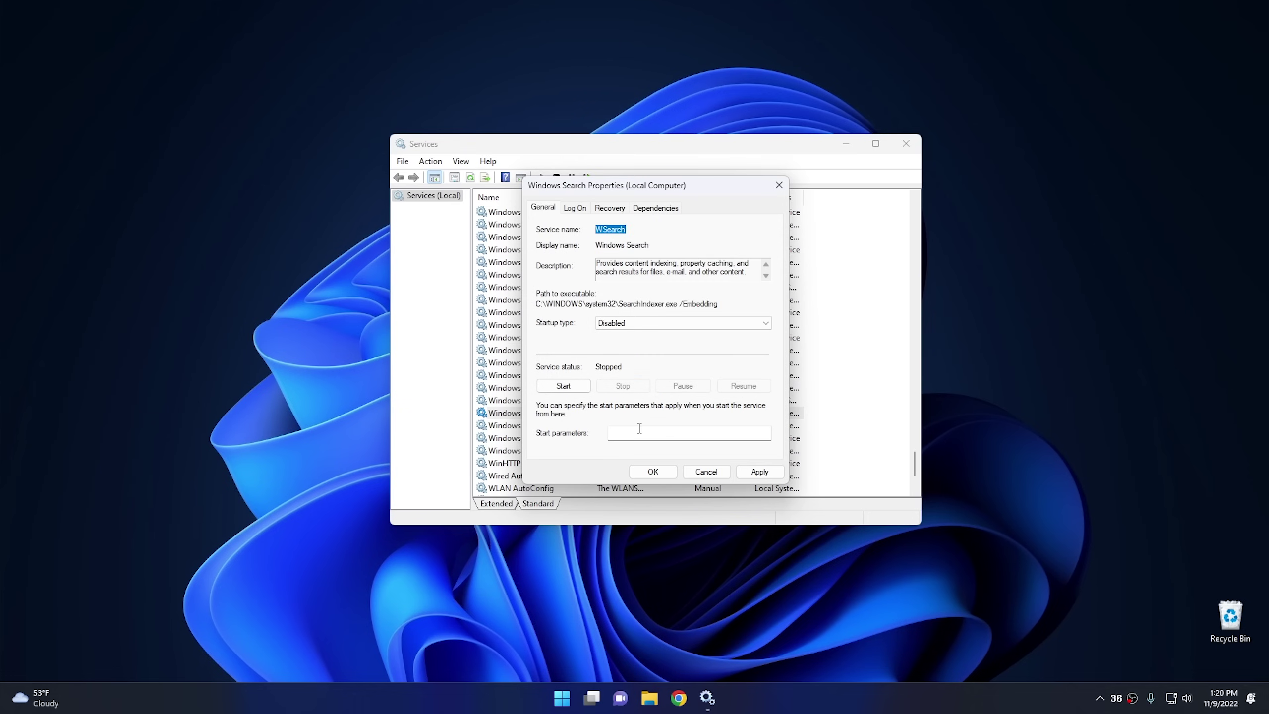
{"action": "left_click", "coordinate": [653, 471]}
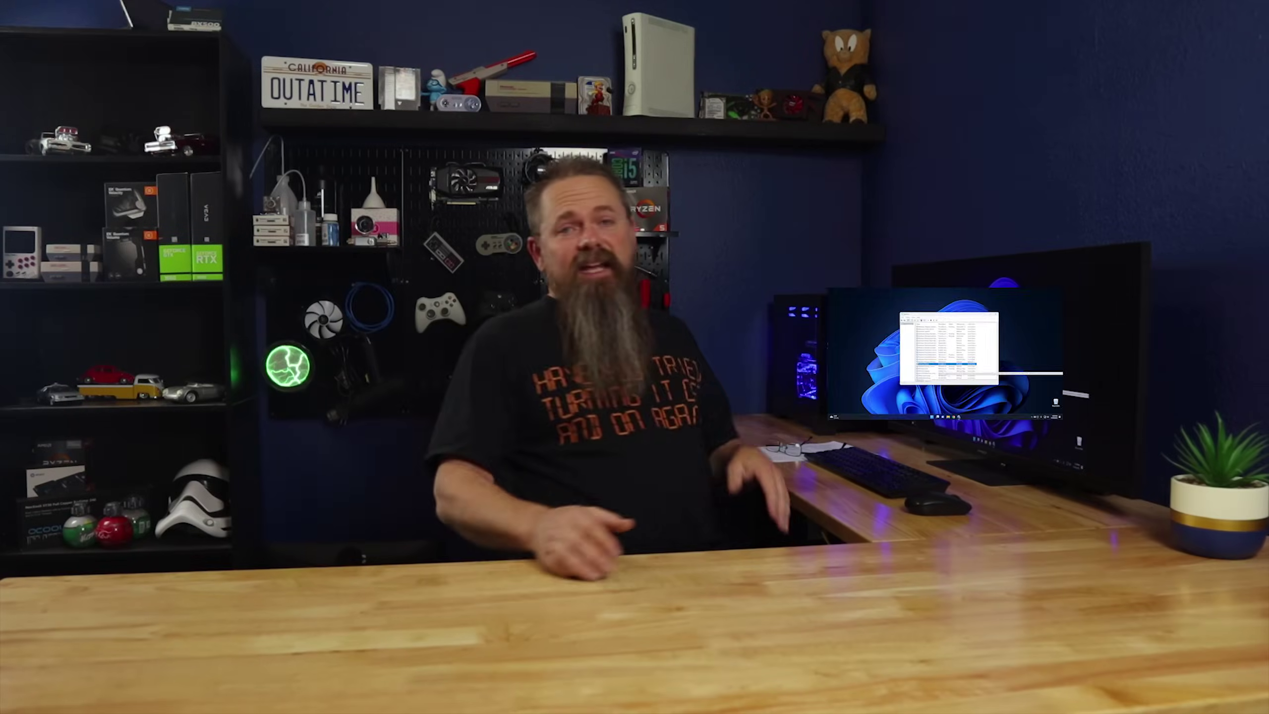
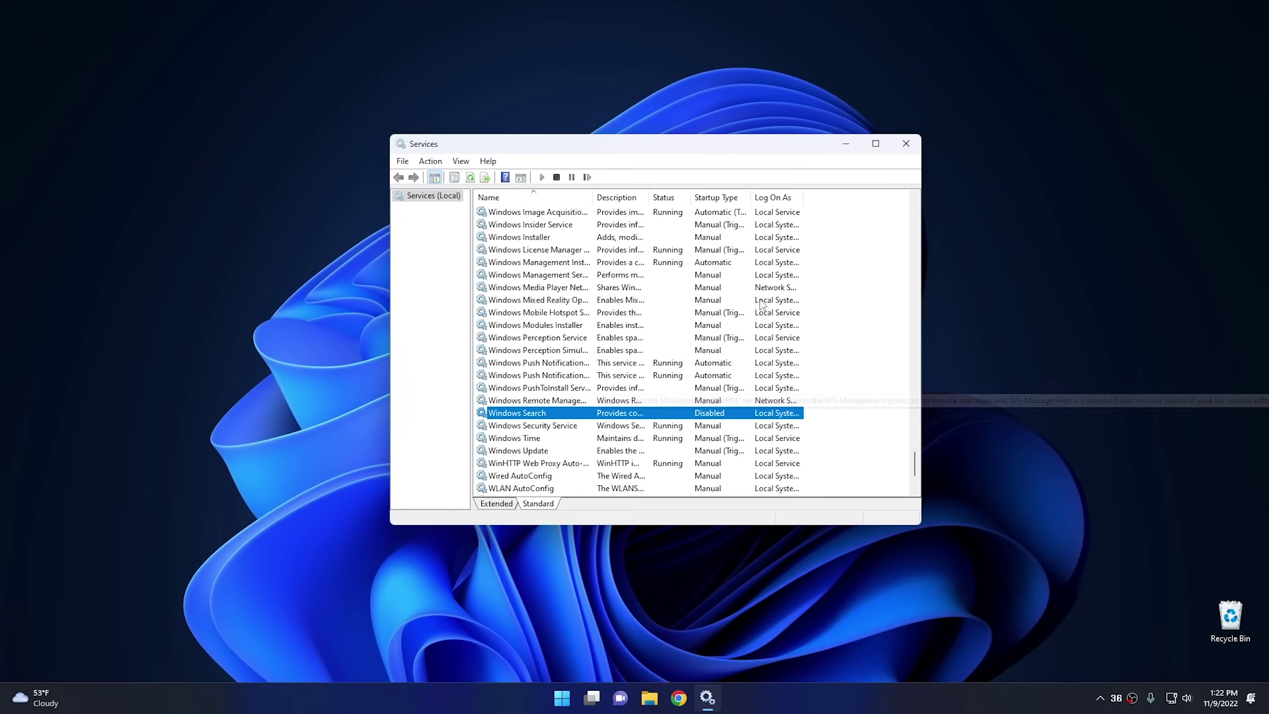
{"action": "left_click", "coordinate": [925, 180]}
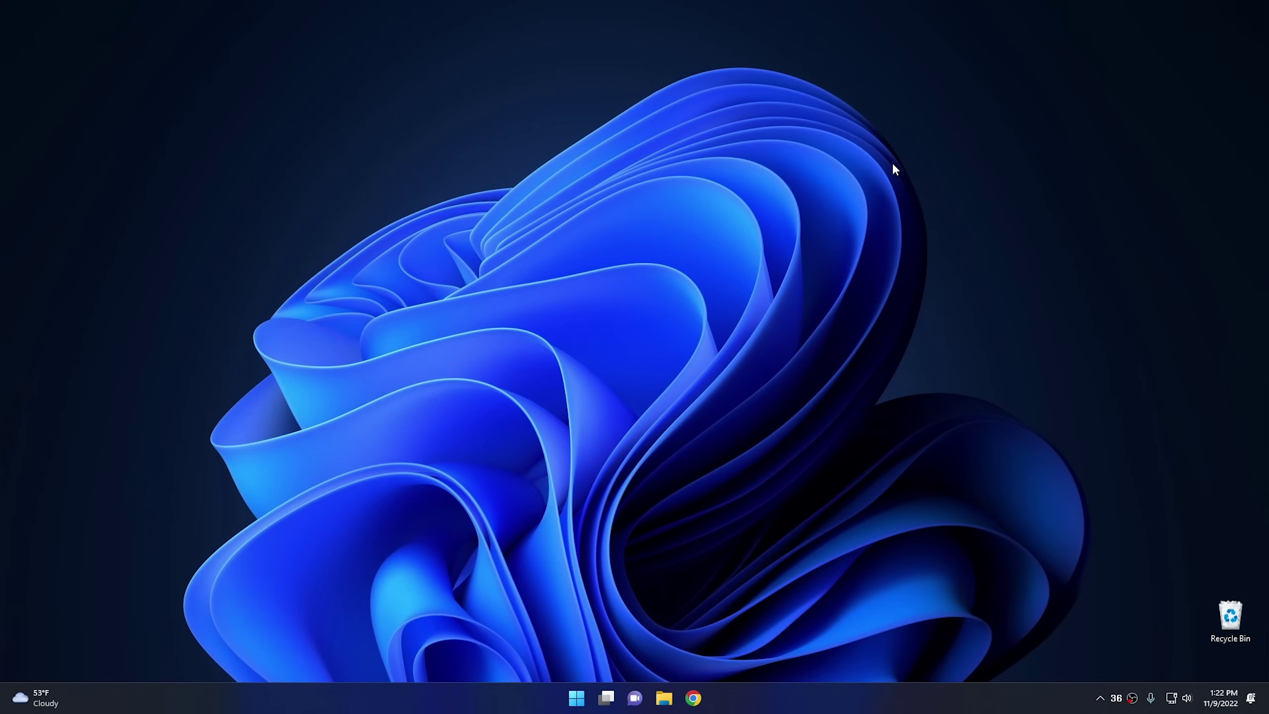
In the advanced options of the installed Calculator app in Windows Settings, set its background permission to Never, and close Settings
{"action": "left_click", "coordinate": [576, 698]}
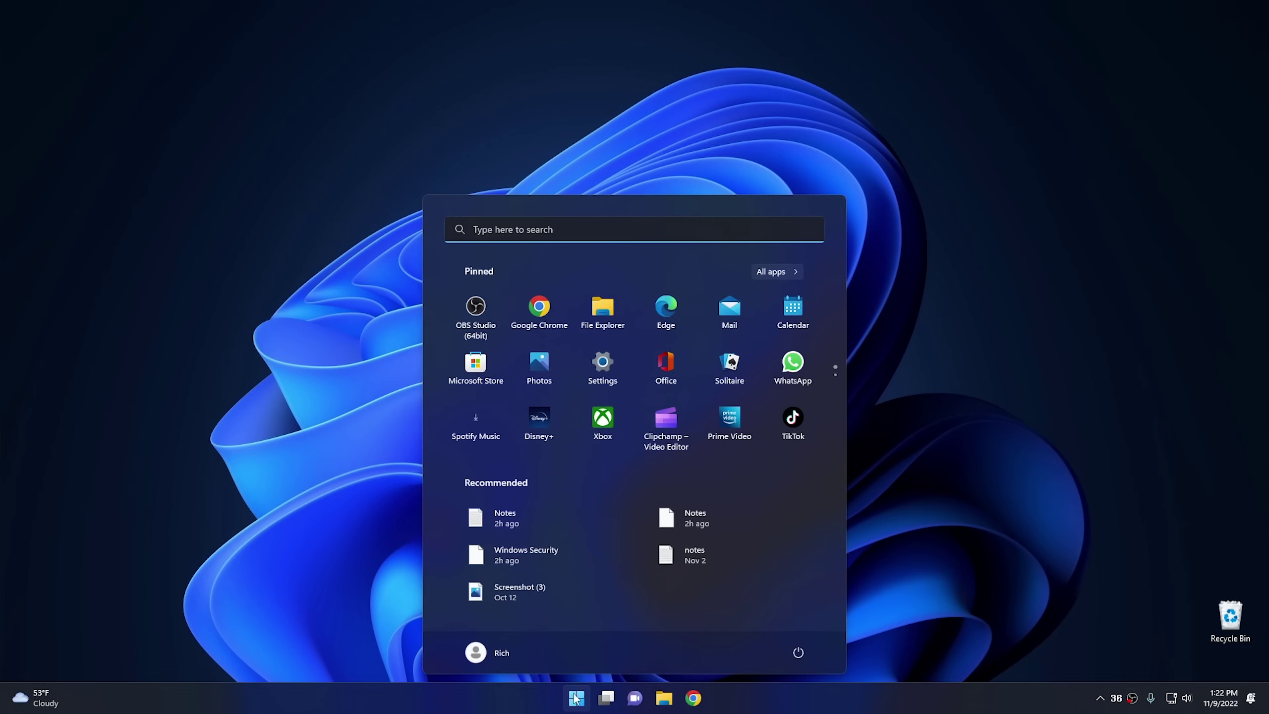
{"action": "left_click", "coordinate": [609, 368]}
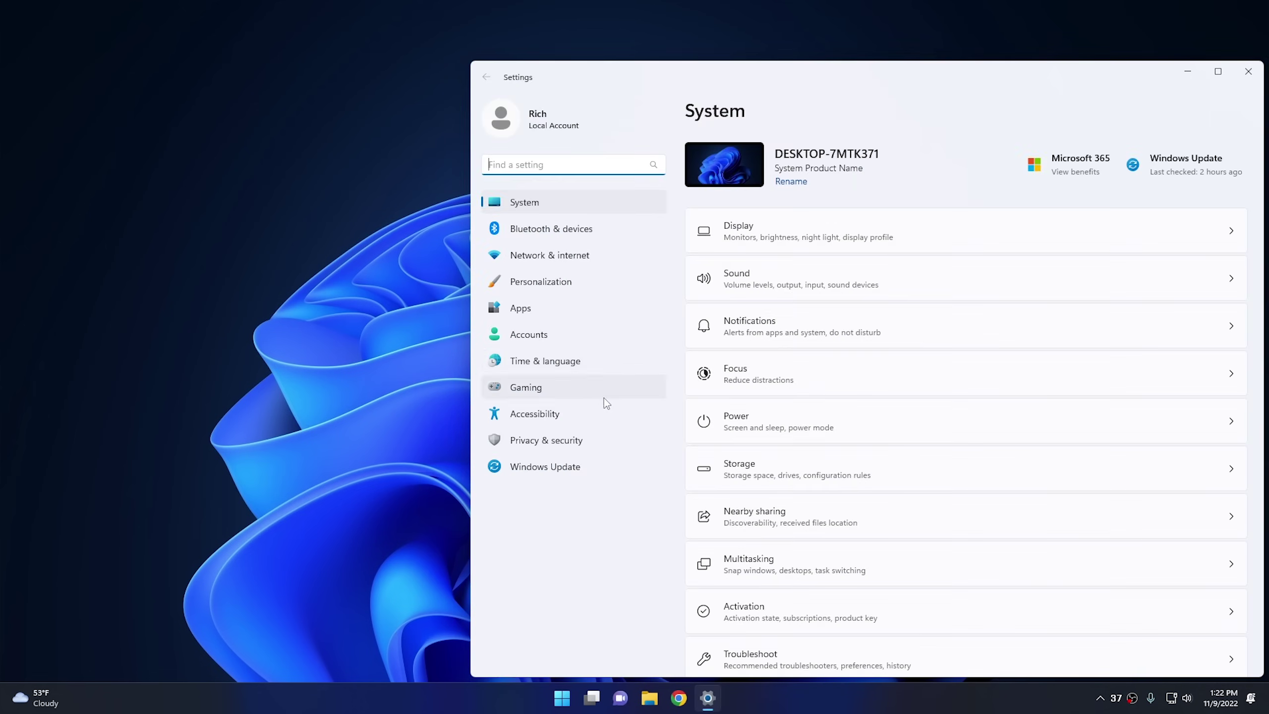
{"action": "left_click", "coordinate": [518, 313]}
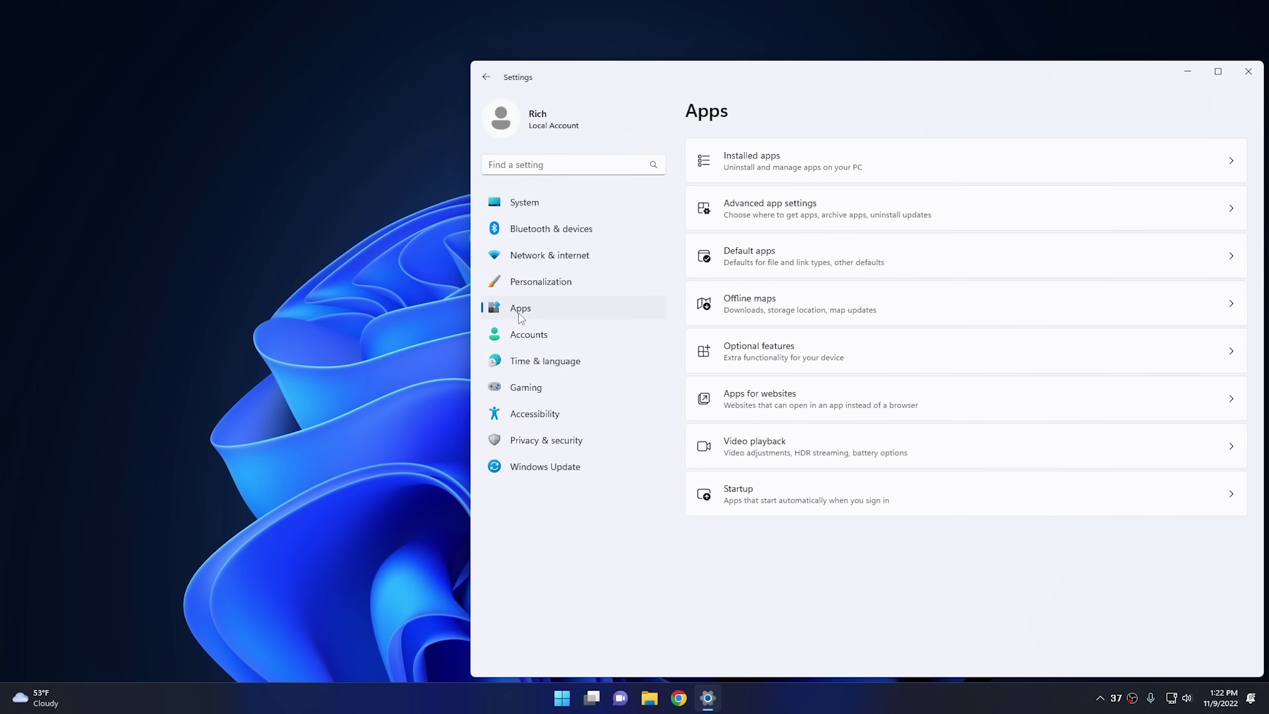
{"action": "left_click", "coordinate": [796, 166]}
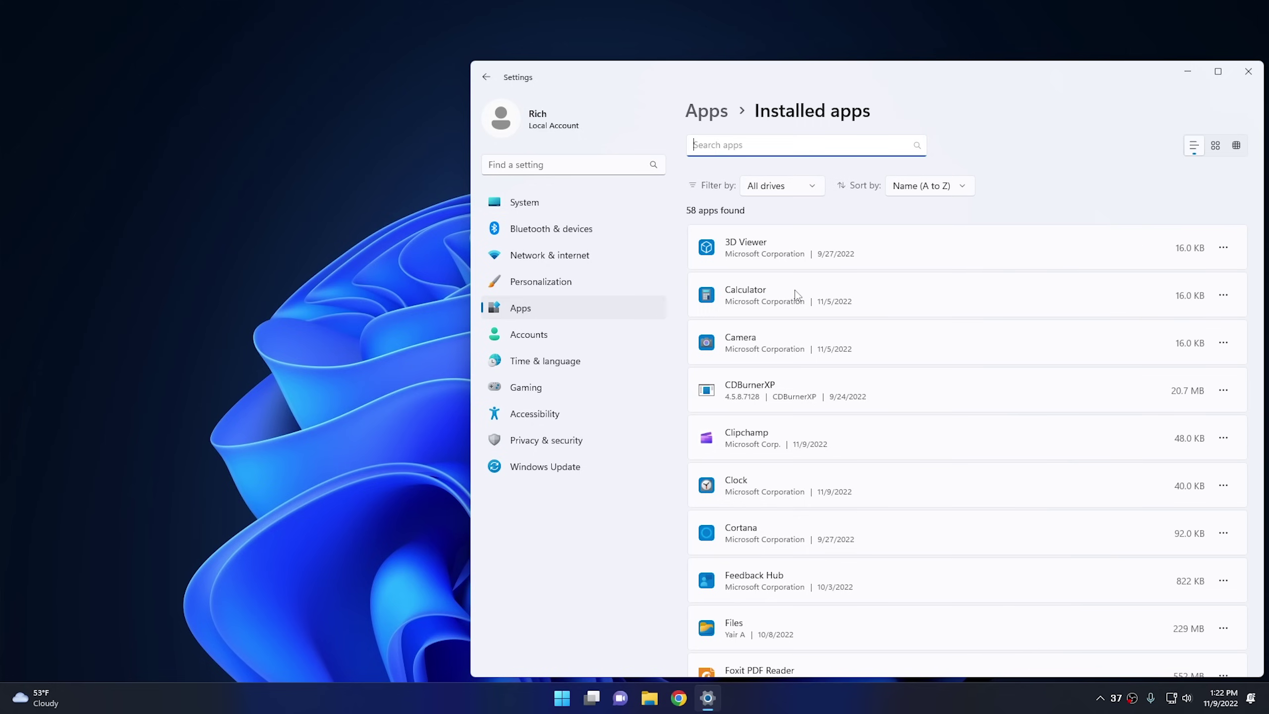
{"action": "left_click", "coordinate": [773, 291]}
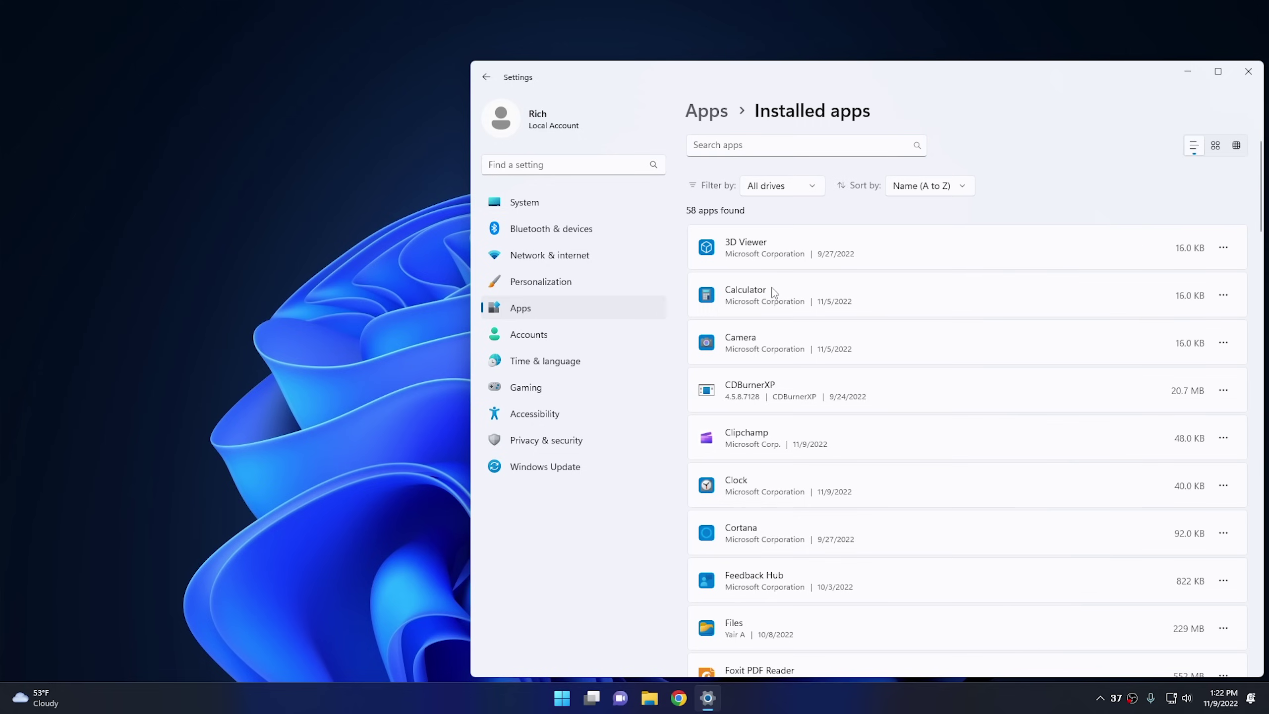
{"action": "left_click", "coordinate": [1226, 298]}
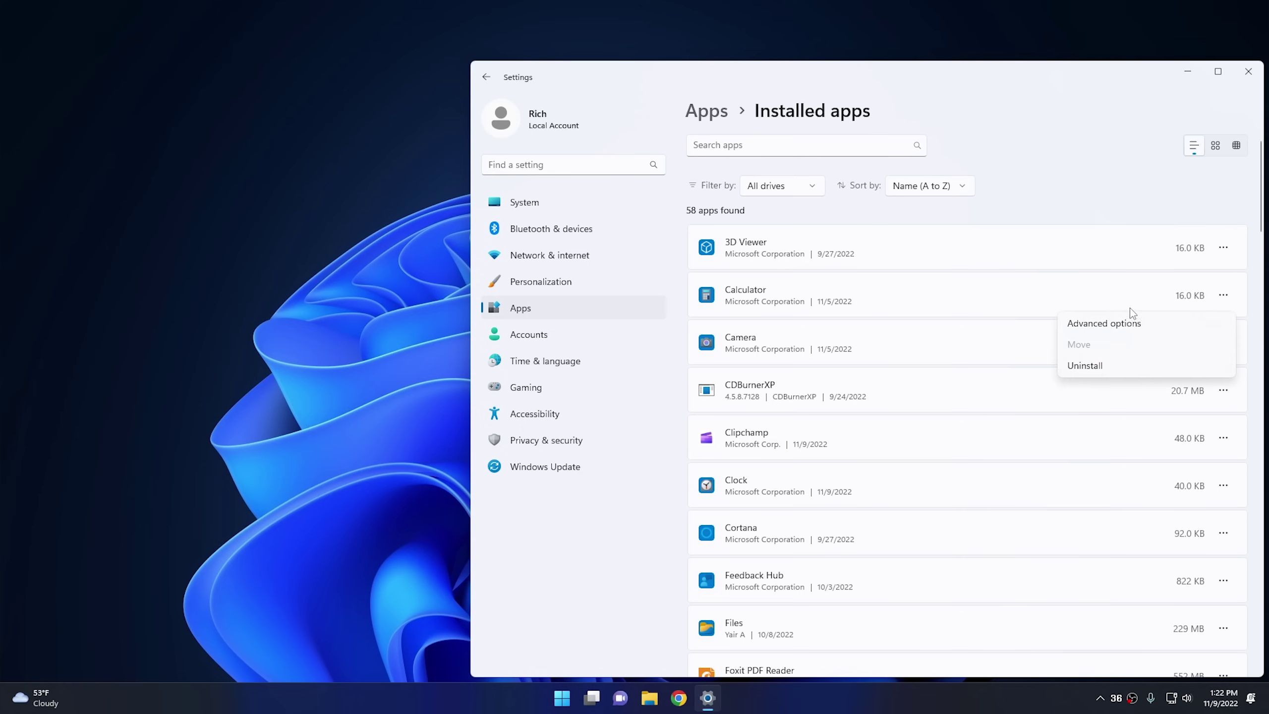
{"action": "left_click", "coordinate": [1130, 326]}
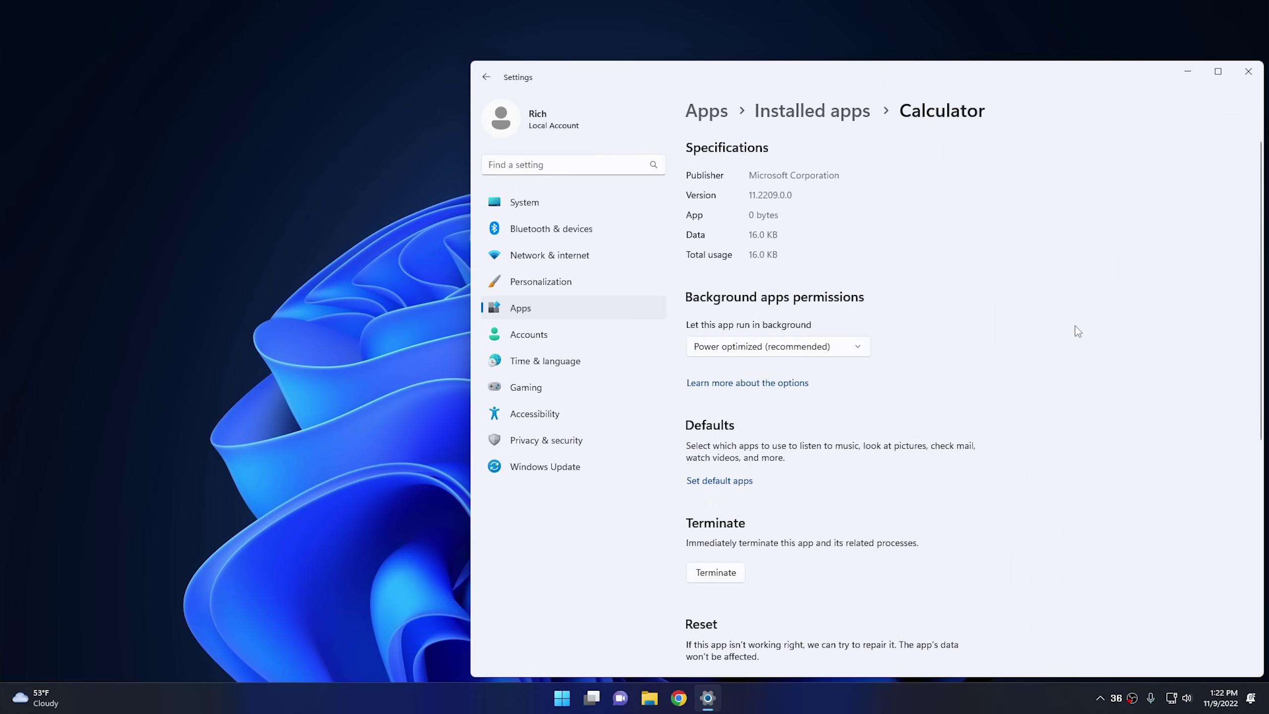
{"action": "left_click", "coordinate": [749, 345]}
{"action": "left_click", "coordinate": [727, 370]}
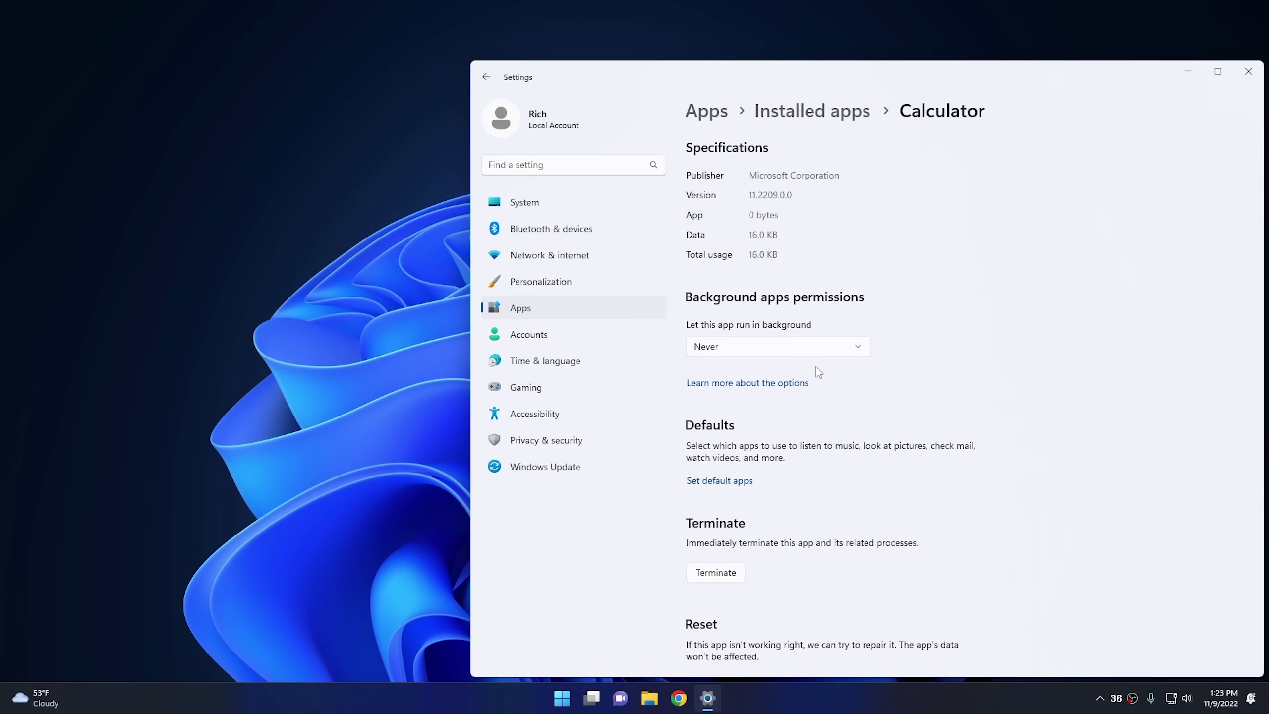
{"action": "left_click", "coordinate": [1248, 75]}
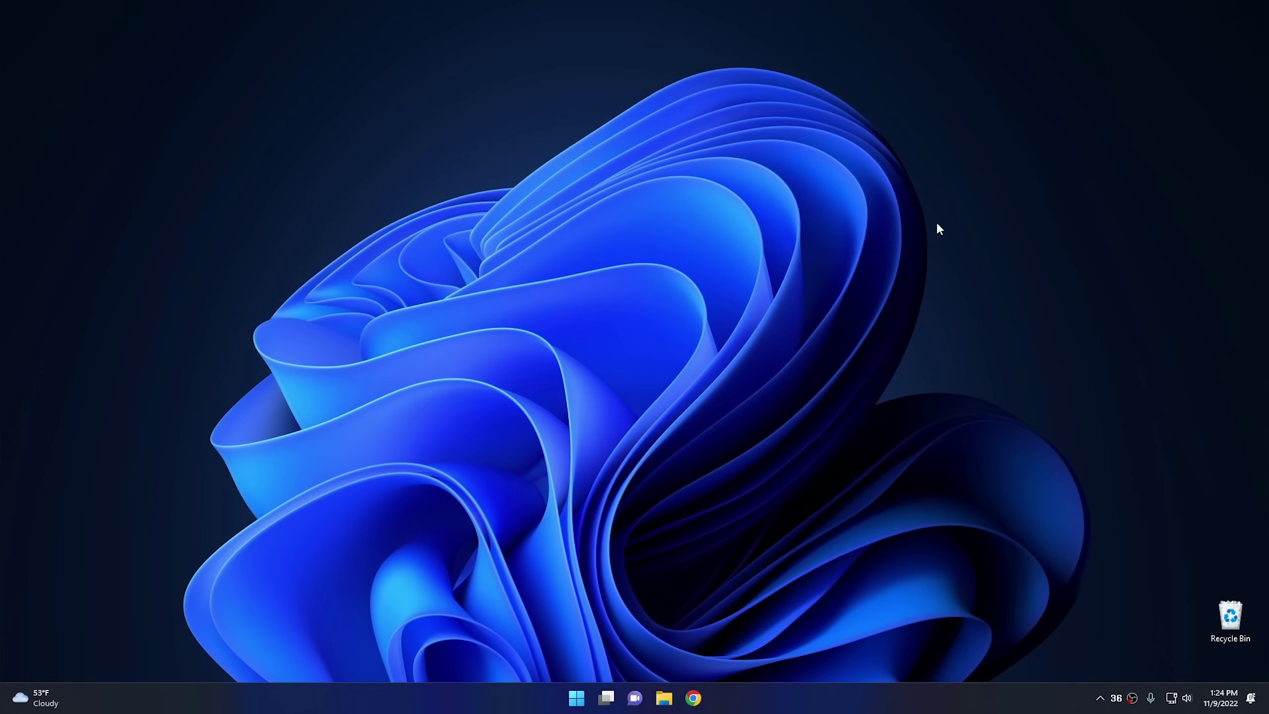
Open Power Options under Hardware and Sound in Control Panel and show the additional power plans
{"action": "left_click", "coordinate": [577, 698]}
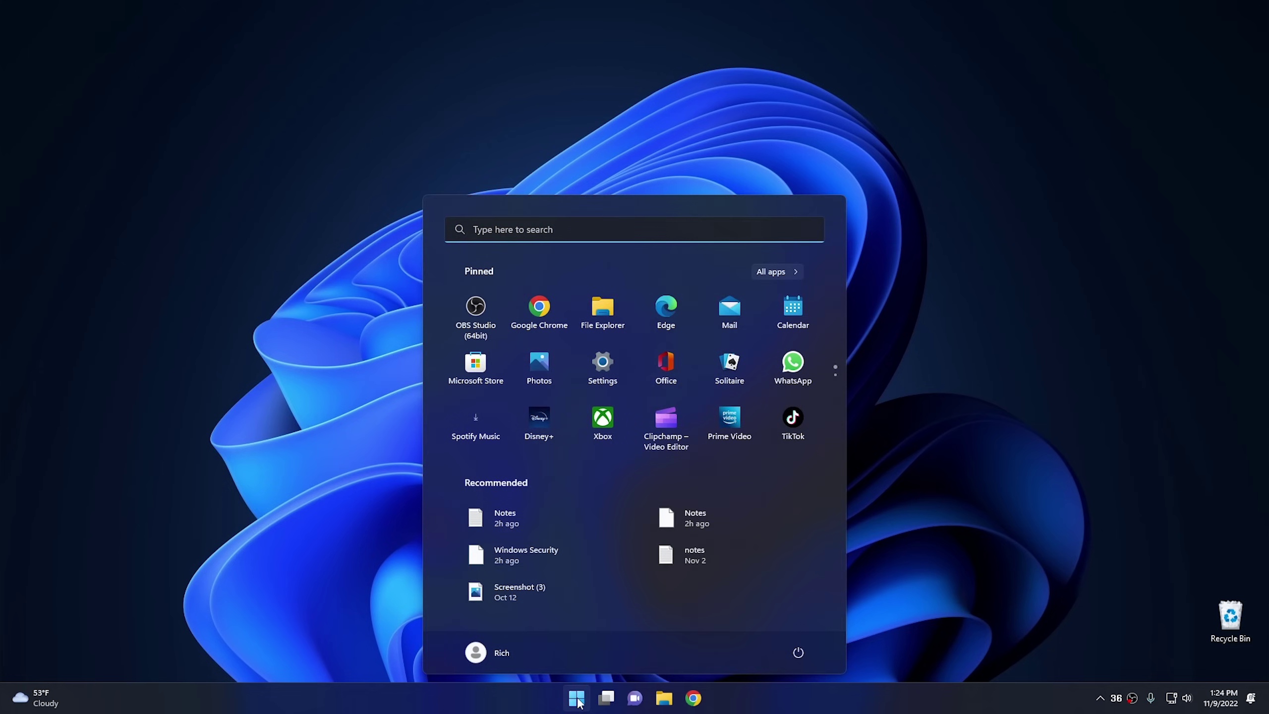
{"action": "type", "text": "con"}
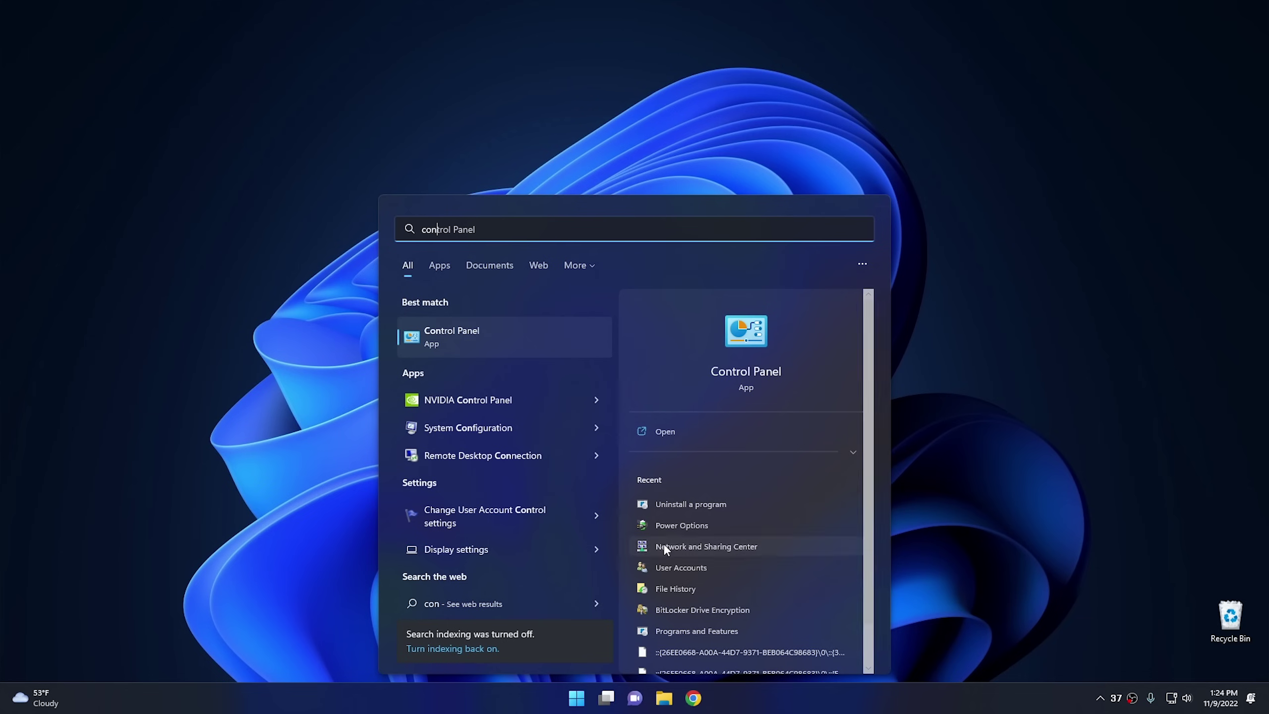
{"action": "left_click", "coordinate": [516, 344]}
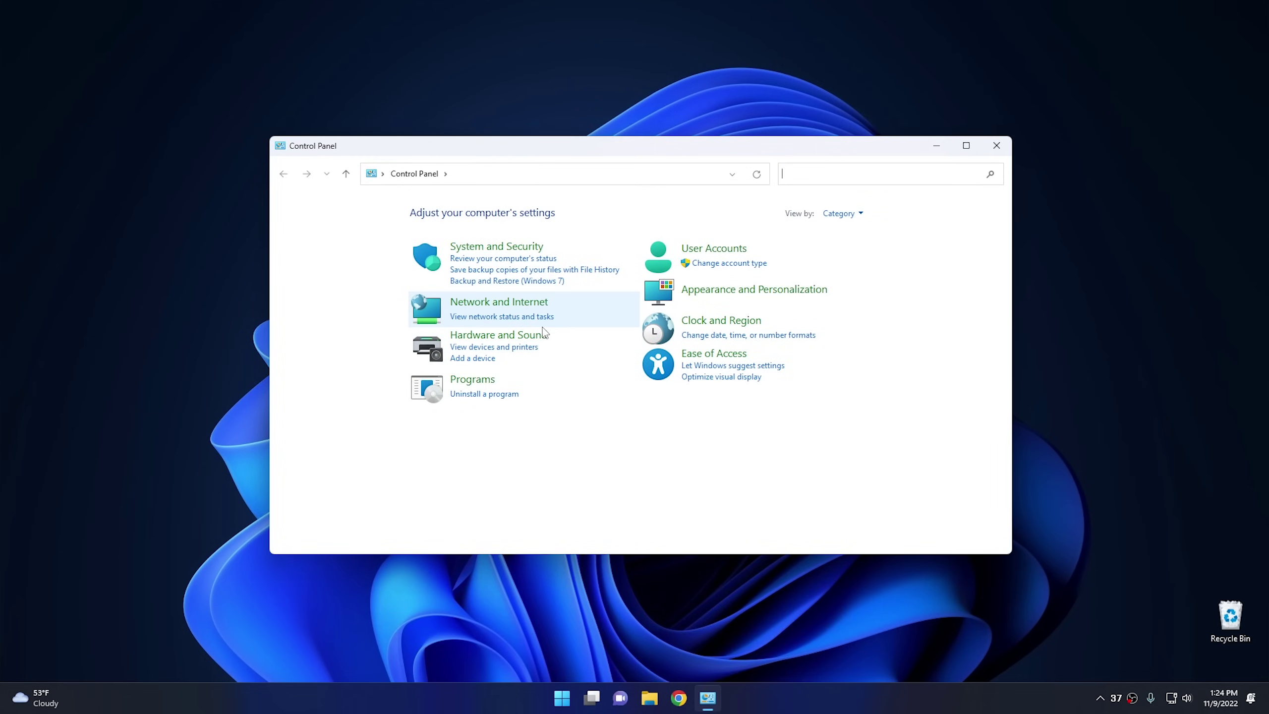
{"action": "left_click", "coordinate": [487, 335]}
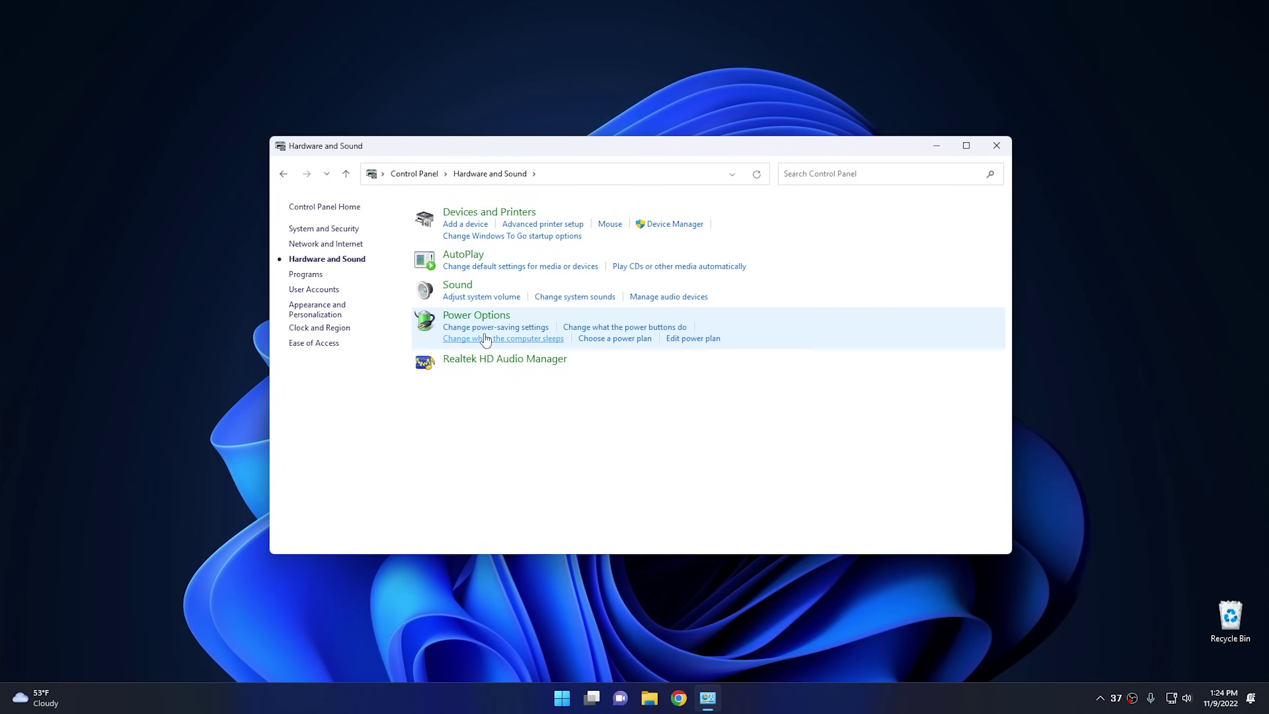
{"action": "left_click", "coordinate": [484, 318]}
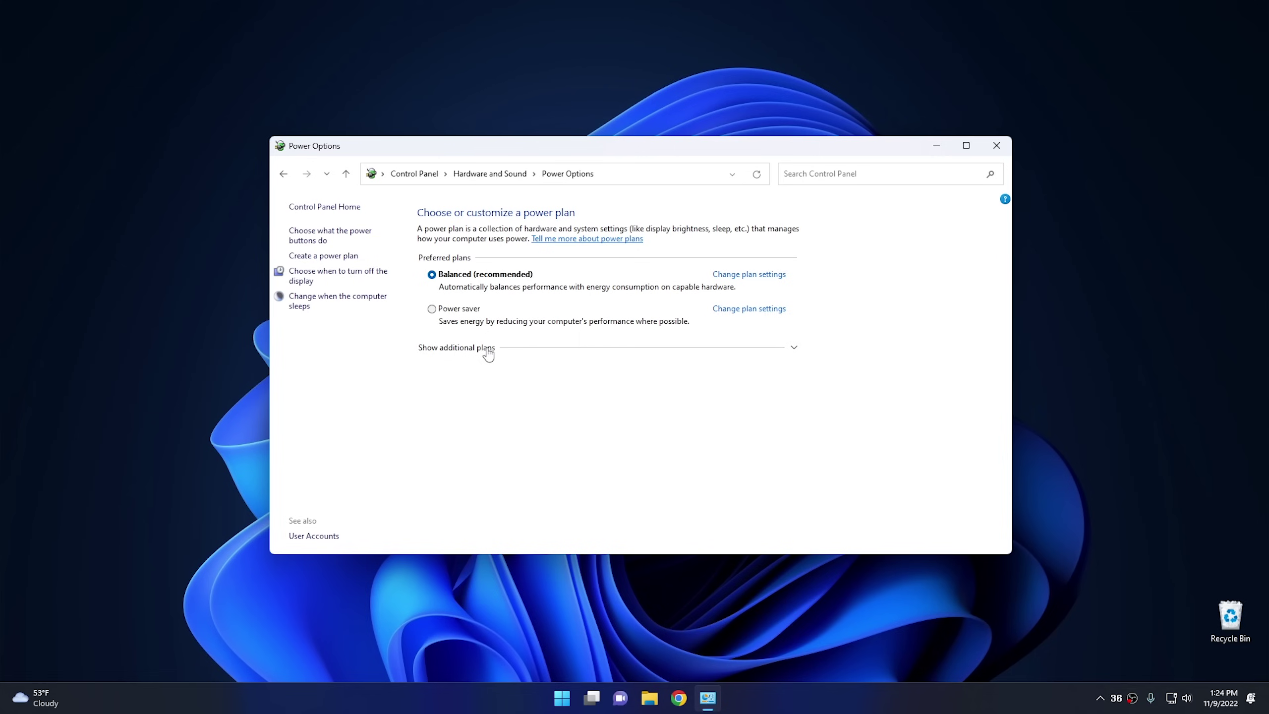
{"action": "left_click", "coordinate": [465, 350]}
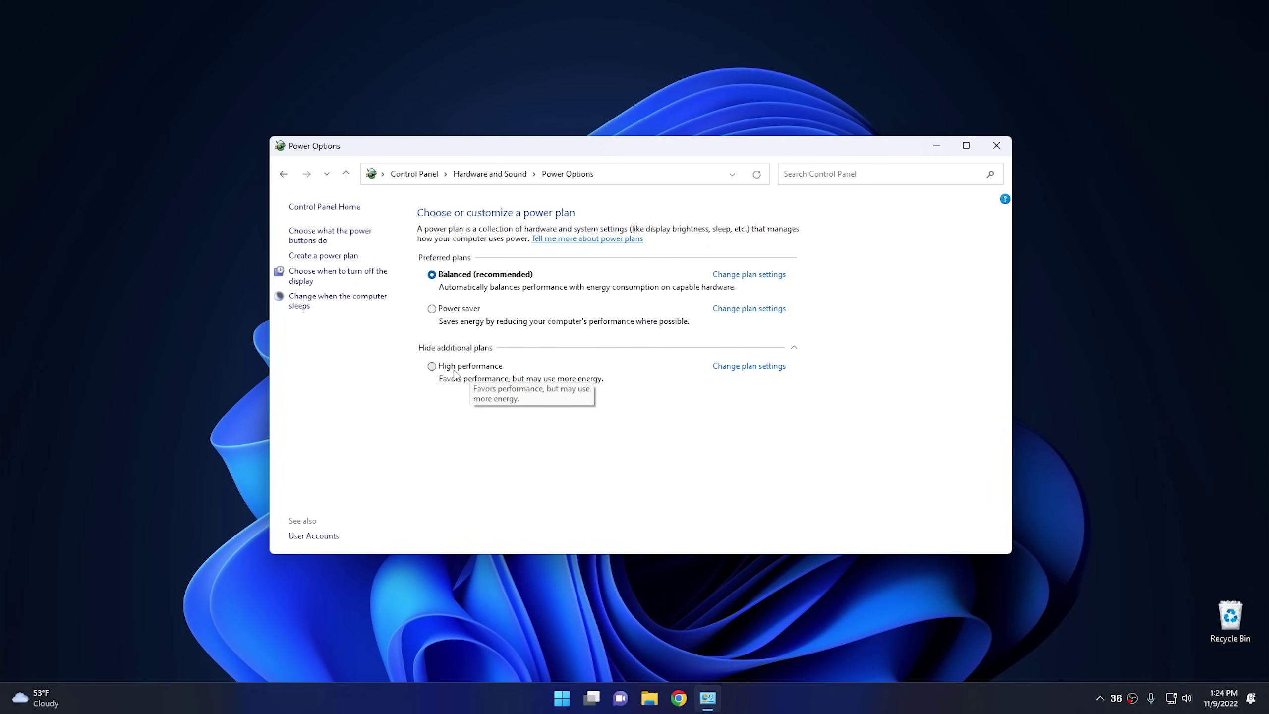
{"action": "left_click", "coordinate": [321, 256]}
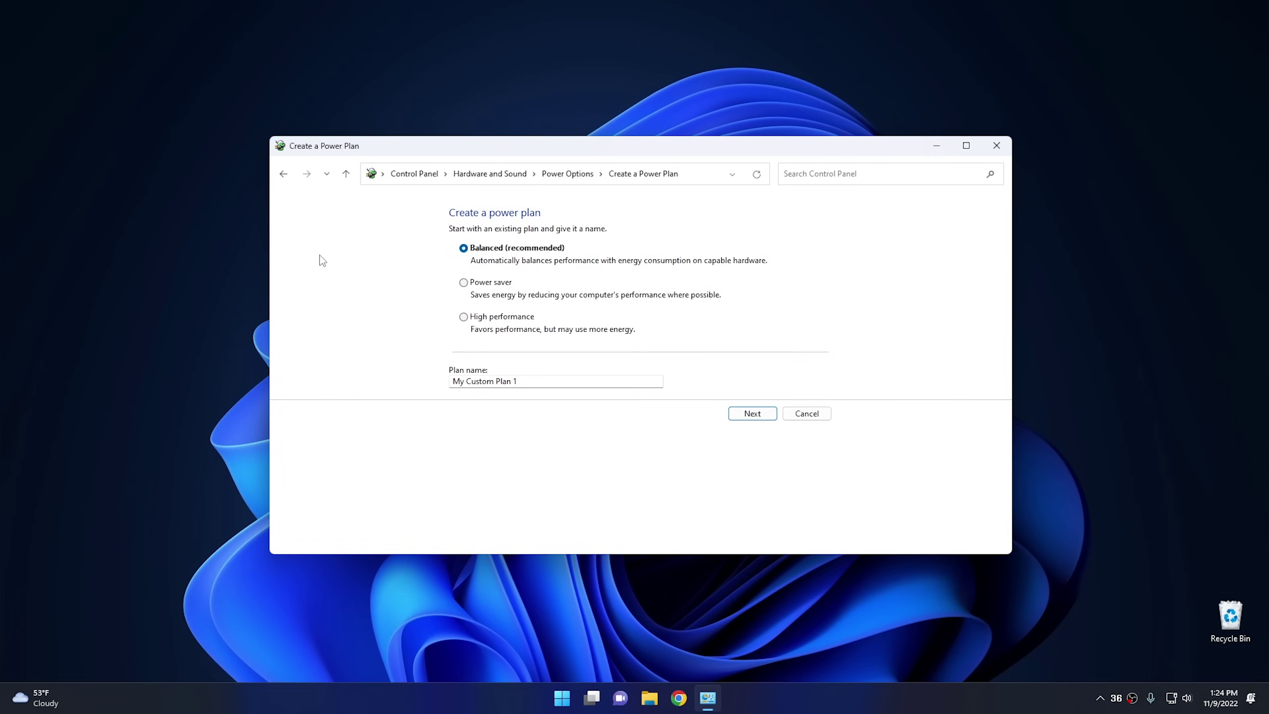
{"action": "left_click", "coordinate": [489, 317]}
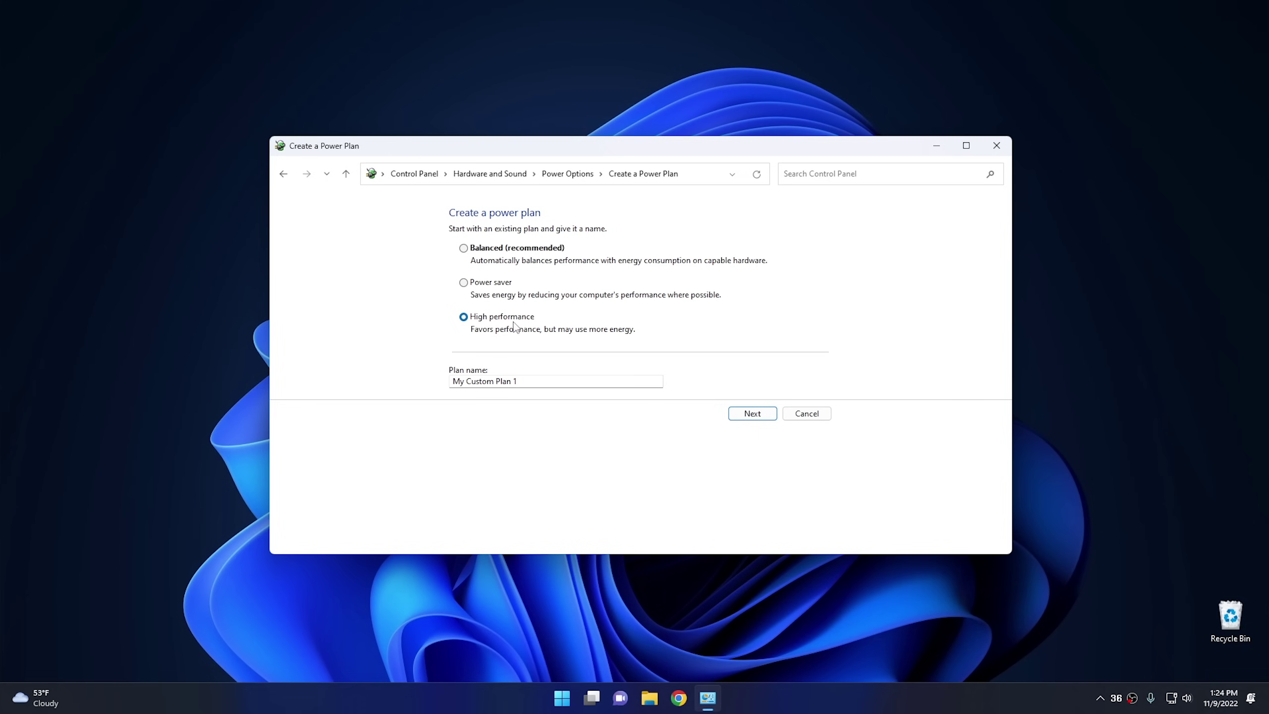
{"action": "left_click", "coordinate": [807, 414]}
Activate the High performance power plan and open its advanced power settings
{"action": "left_click", "coordinate": [445, 367]}
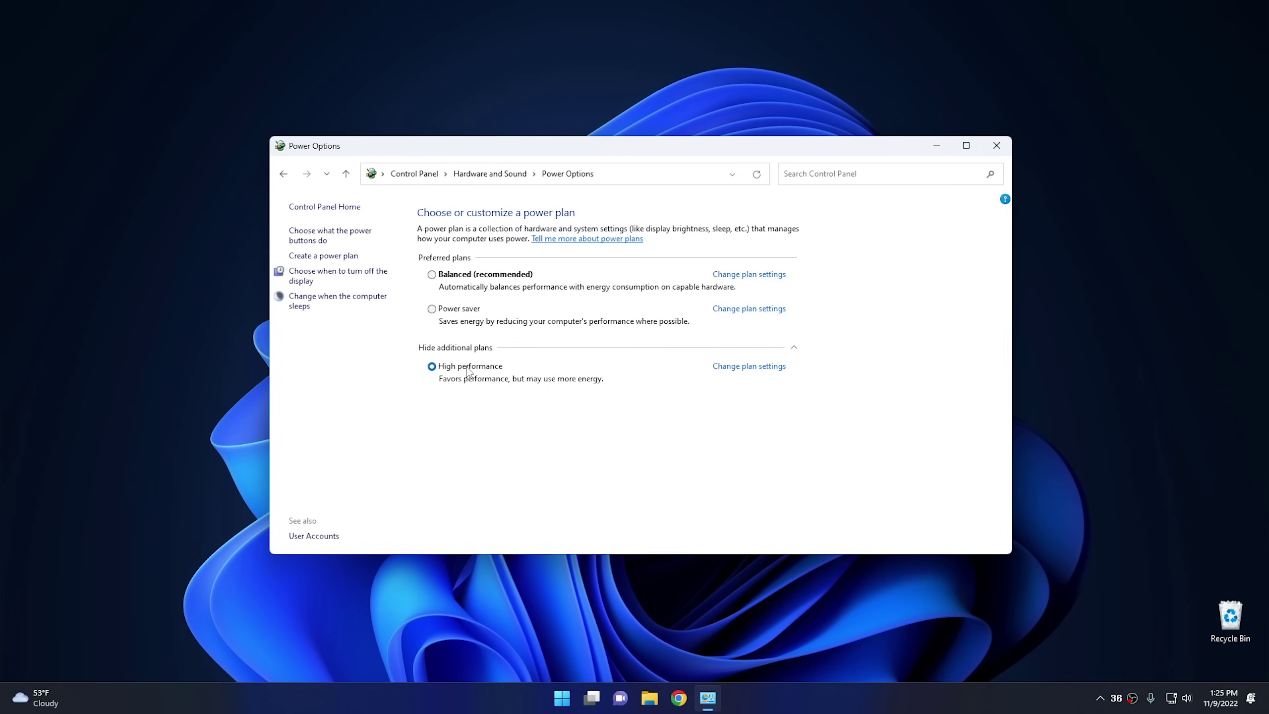
{"action": "left_click", "coordinate": [747, 367]}
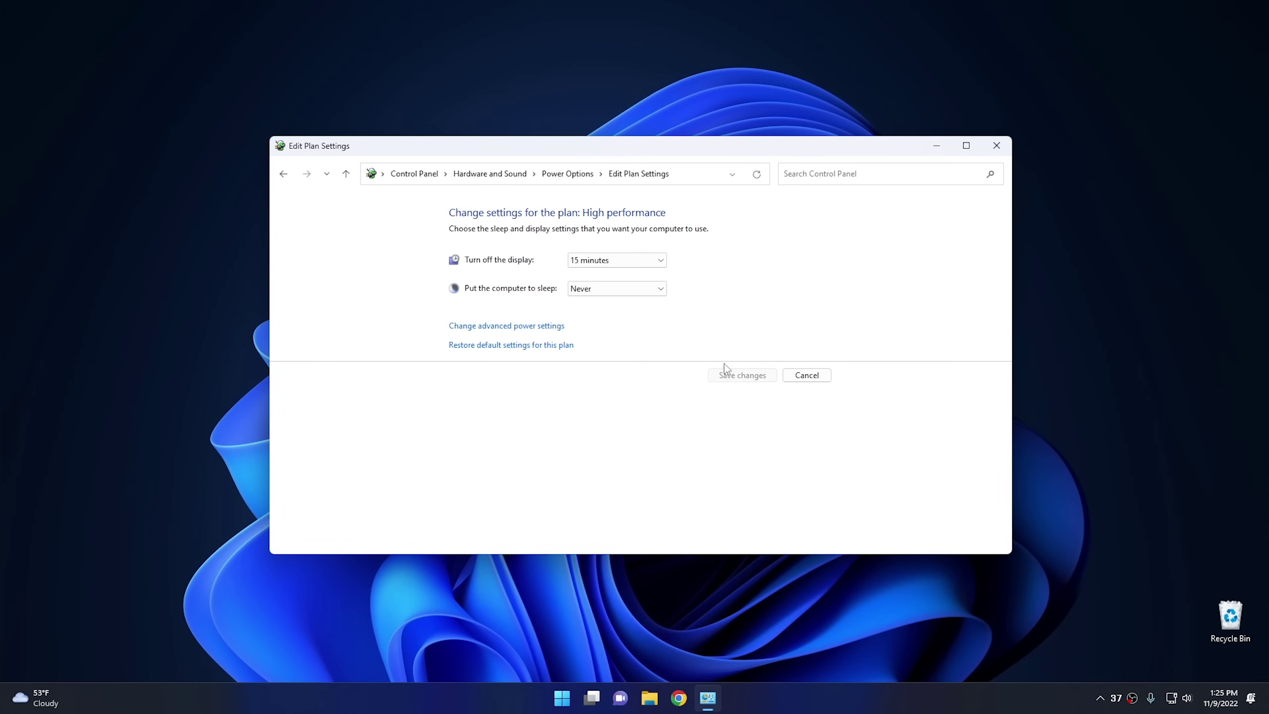
{"action": "left_click", "coordinate": [482, 331]}
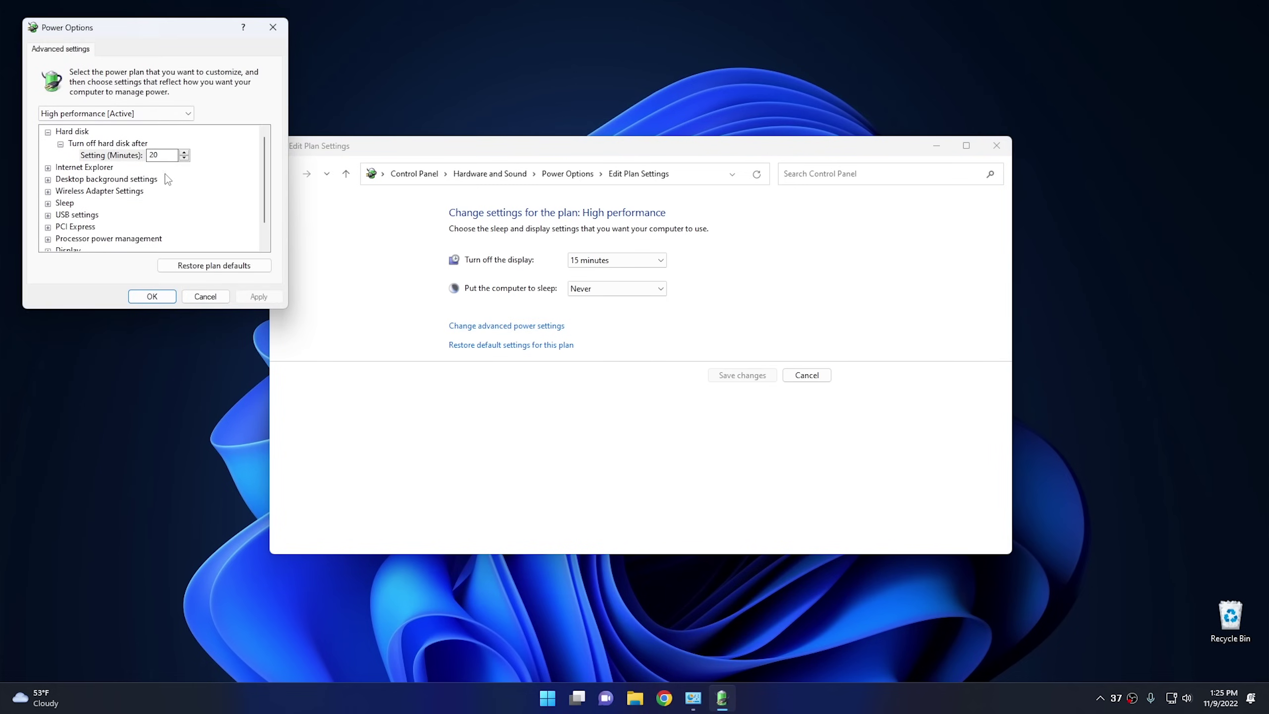
Check the minimum and maximum processor state under Processor power management, then cancel the plan settings and close Control Panel
{"action": "scroll", "coordinate": [171, 188], "scroll_direction": "down", "scroll_amount": 1}
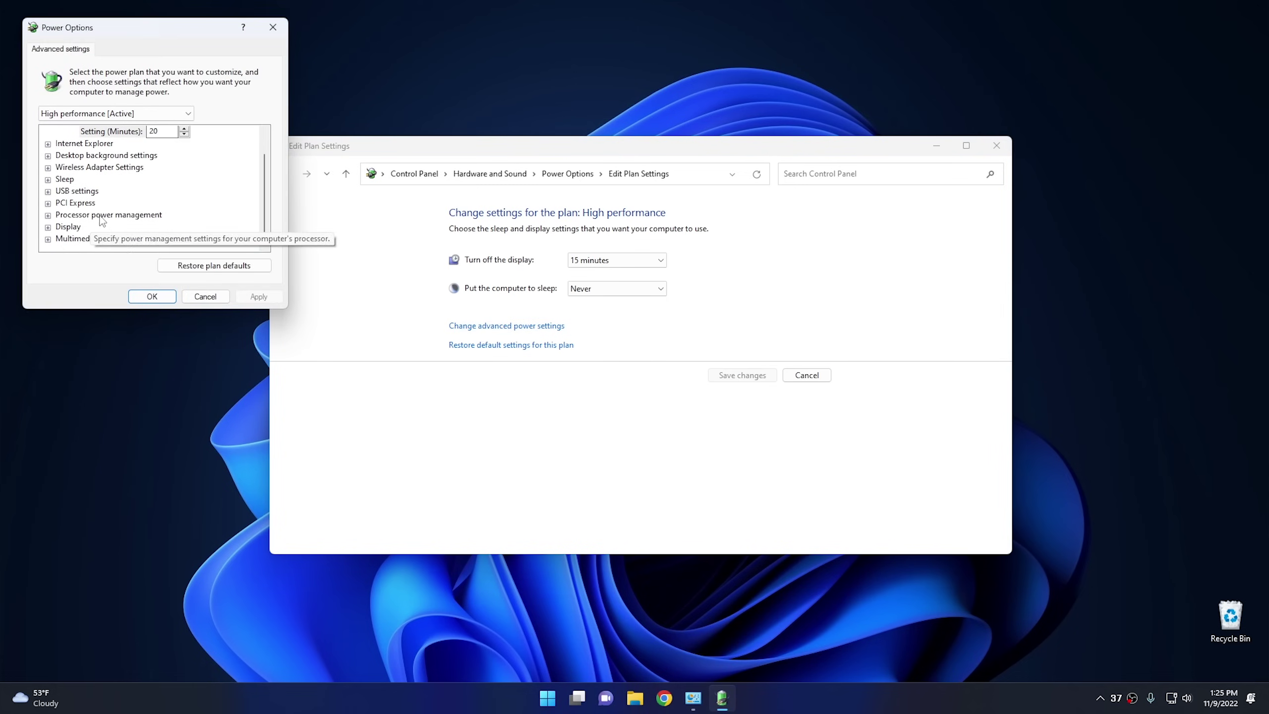
{"action": "left_click", "coordinate": [48, 216]}
{"action": "scroll", "coordinate": [106, 230], "scroll_direction": "down", "scroll_amount": 1}
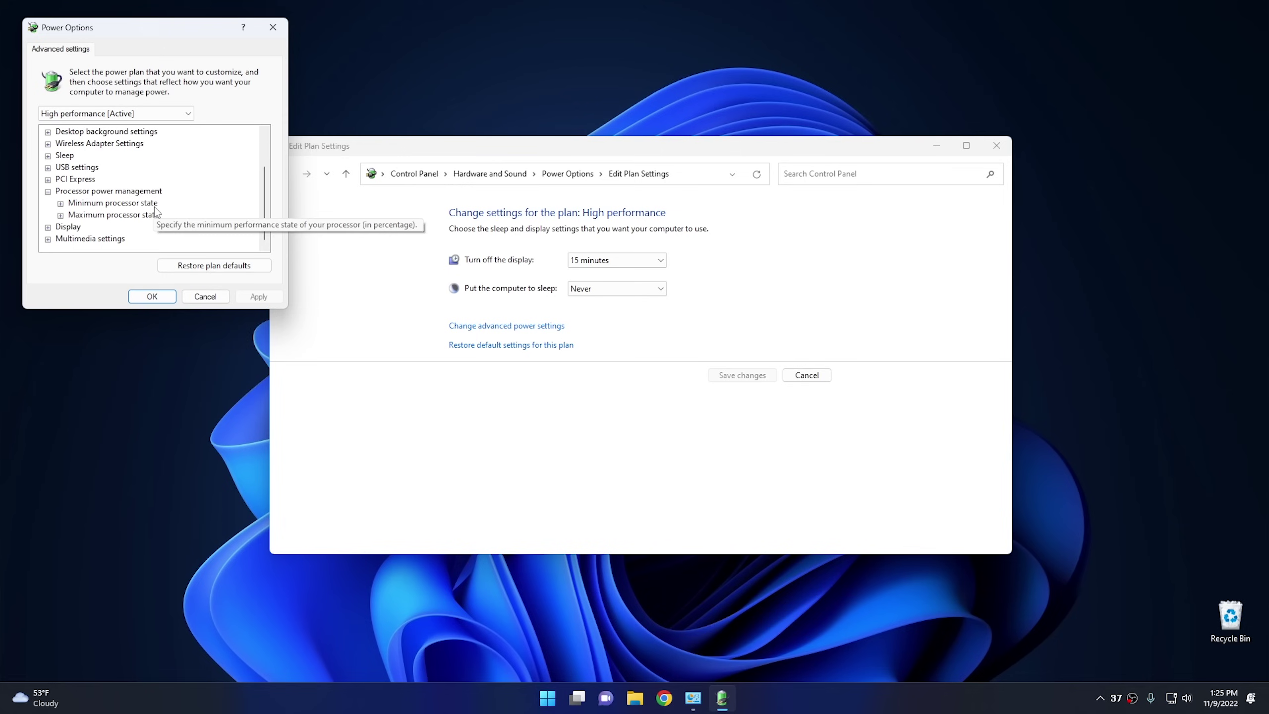
{"action": "left_click", "coordinate": [60, 204]}
{"action": "left_click", "coordinate": [61, 228]}
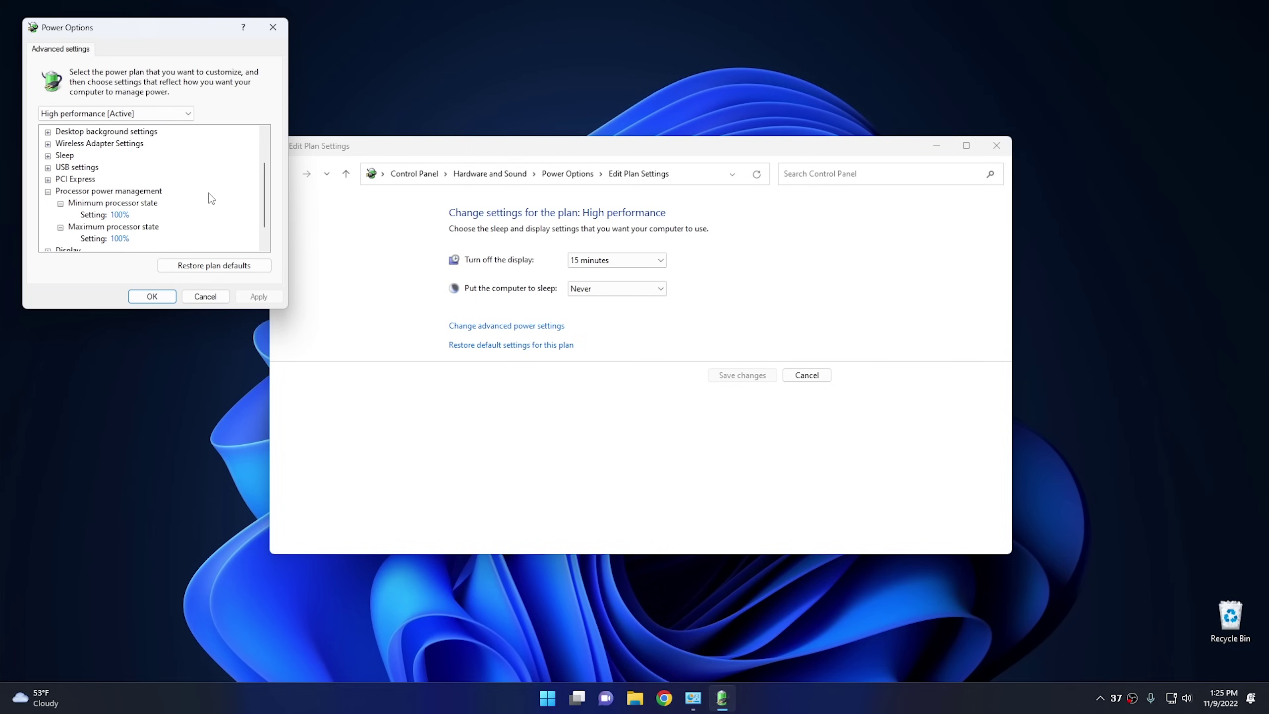
{"action": "left_click", "coordinate": [212, 296]}
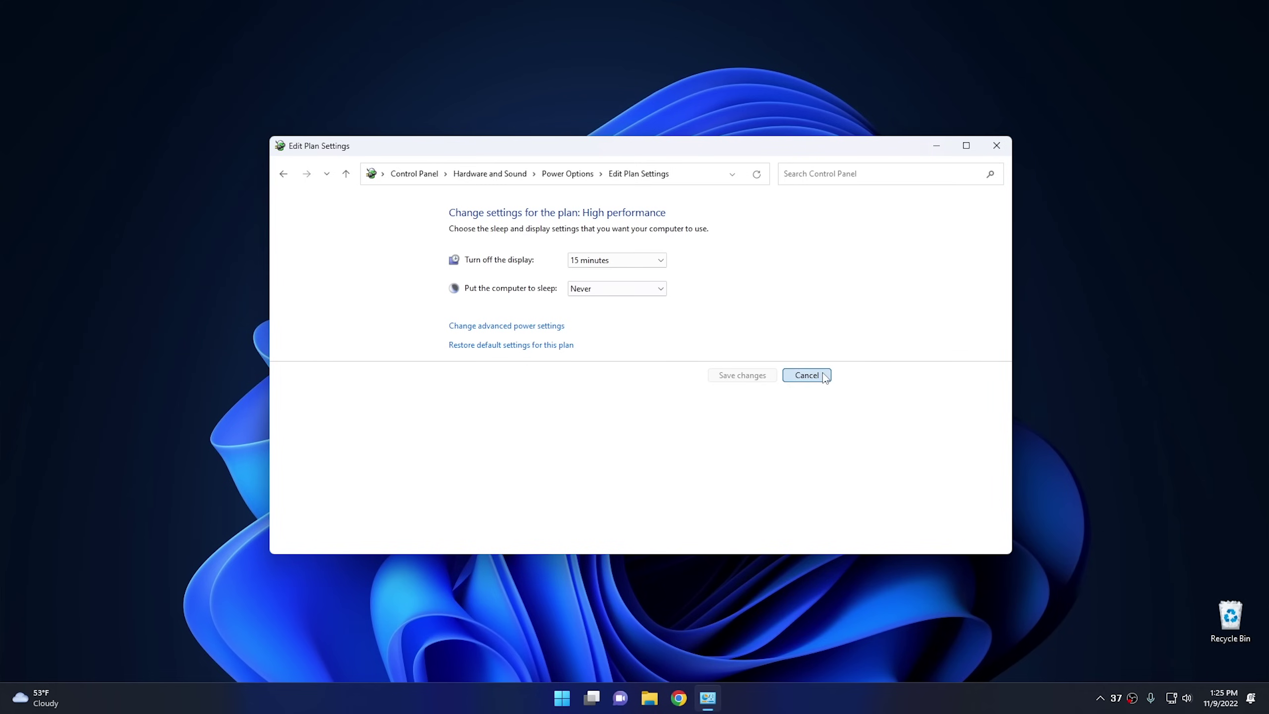
{"action": "left_click", "coordinate": [807, 375]}
{"action": "left_click", "coordinate": [996, 145]}
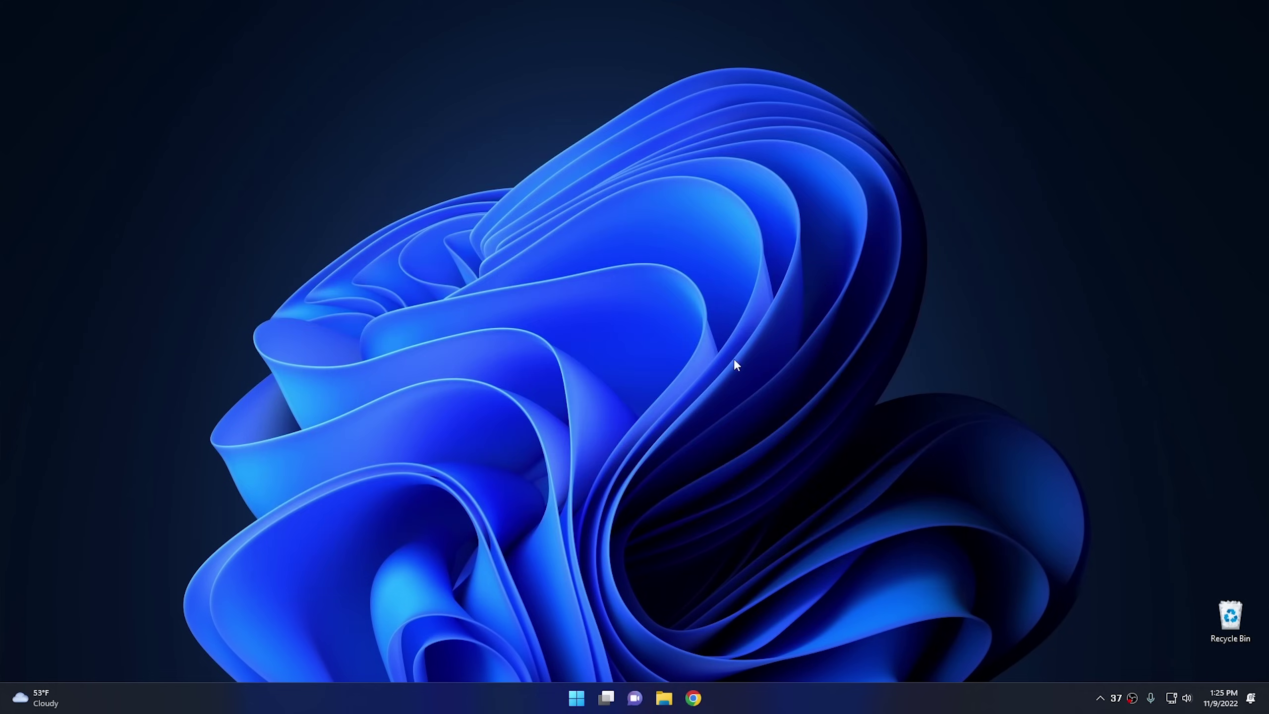
Open Control Panel's list of installed programs for uninstalling
{"action": "left_click", "coordinate": [579, 697]}
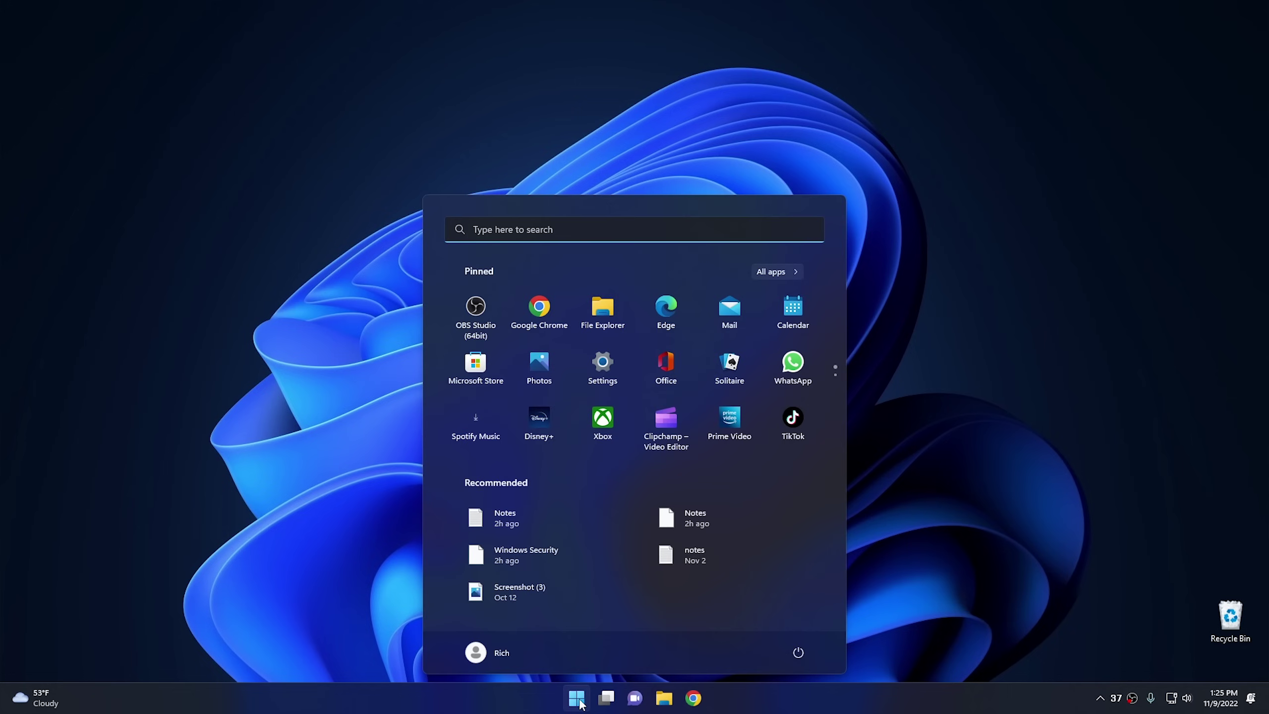
{"action": "type", "text": "con"}
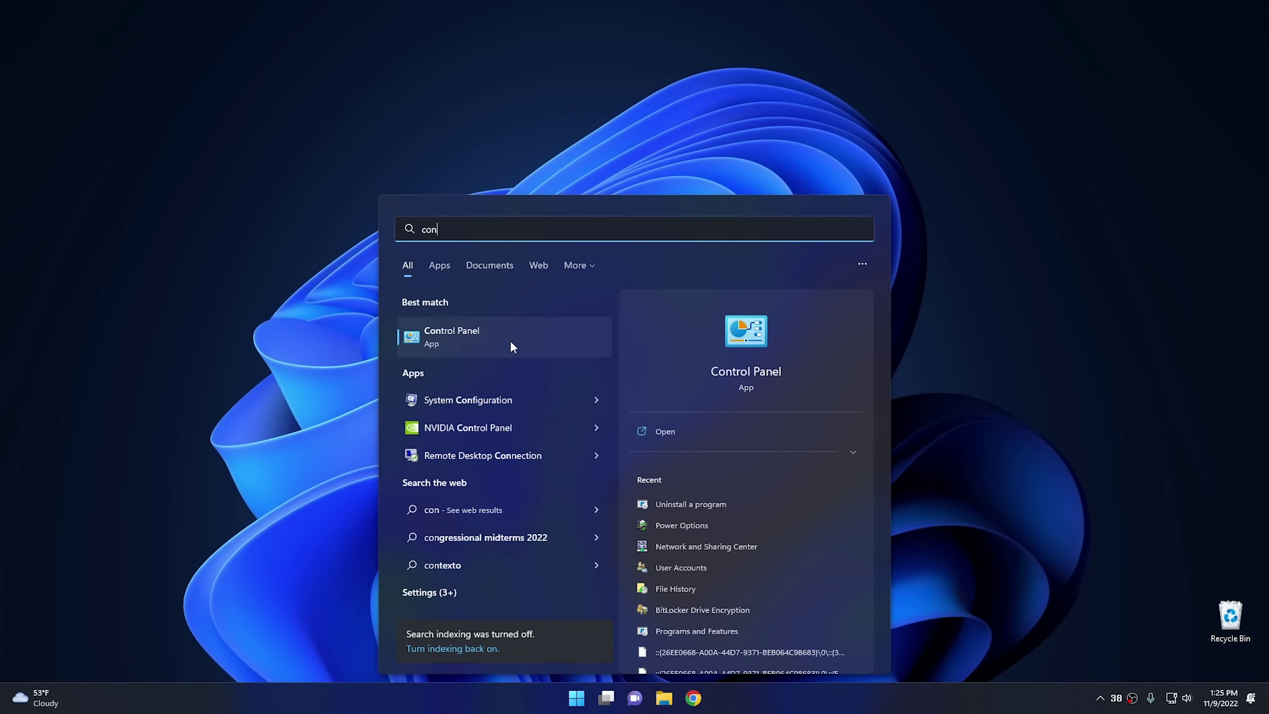
{"action": "left_click", "coordinate": [511, 343]}
{"action": "left_click", "coordinate": [482, 396]}
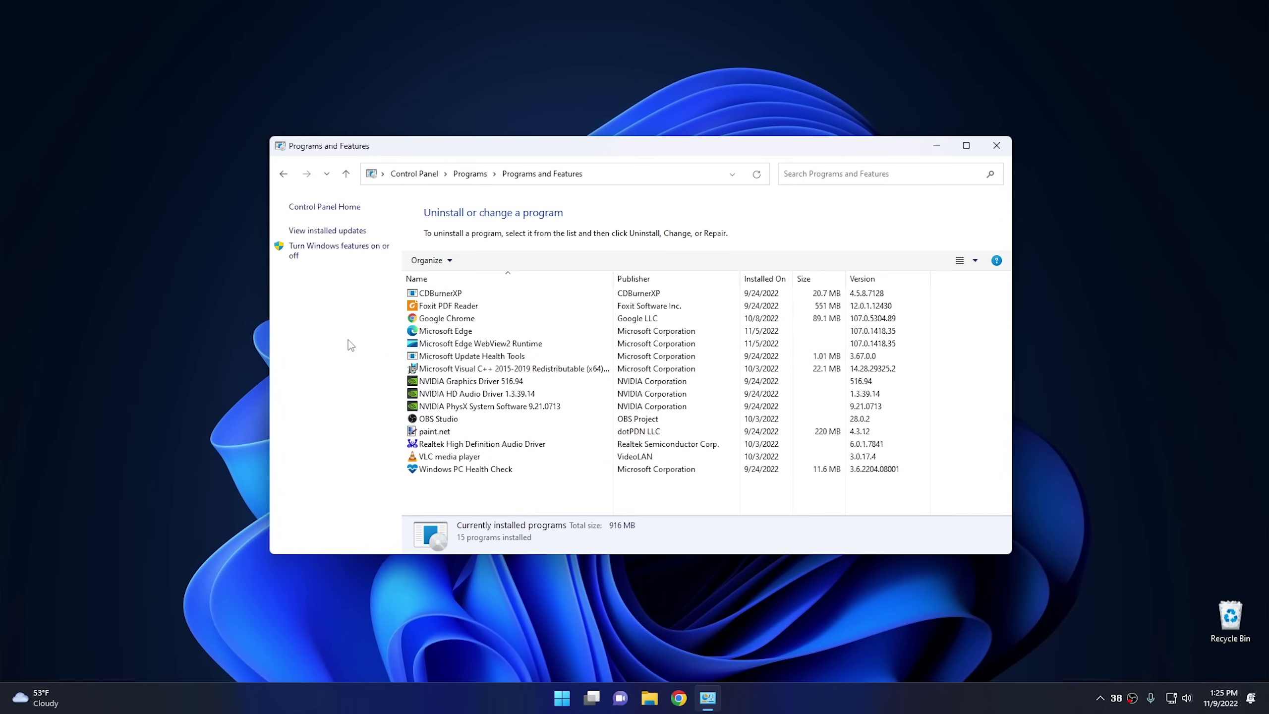
Uninstall CDBurnerXP, allowing the change and confirming its complete removal, and close Programs and Features
{"action": "key", "text": "Down"}
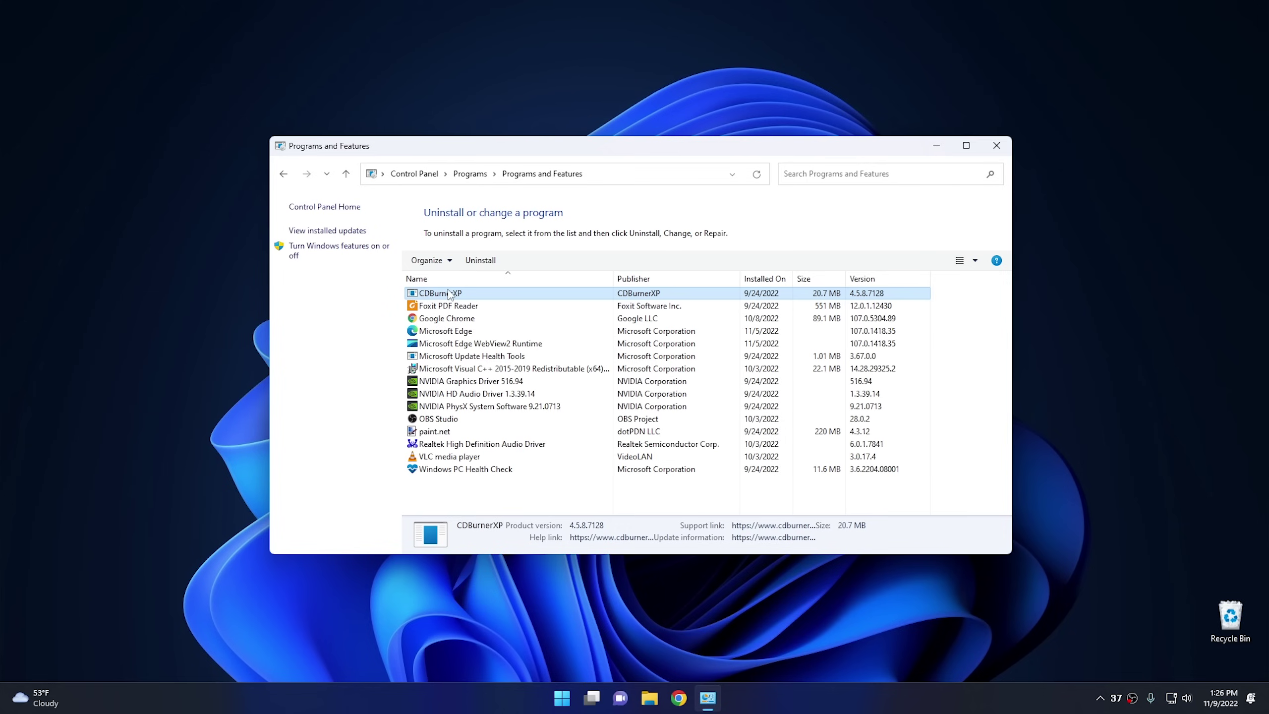
{"action": "left_click", "coordinate": [480, 260]}
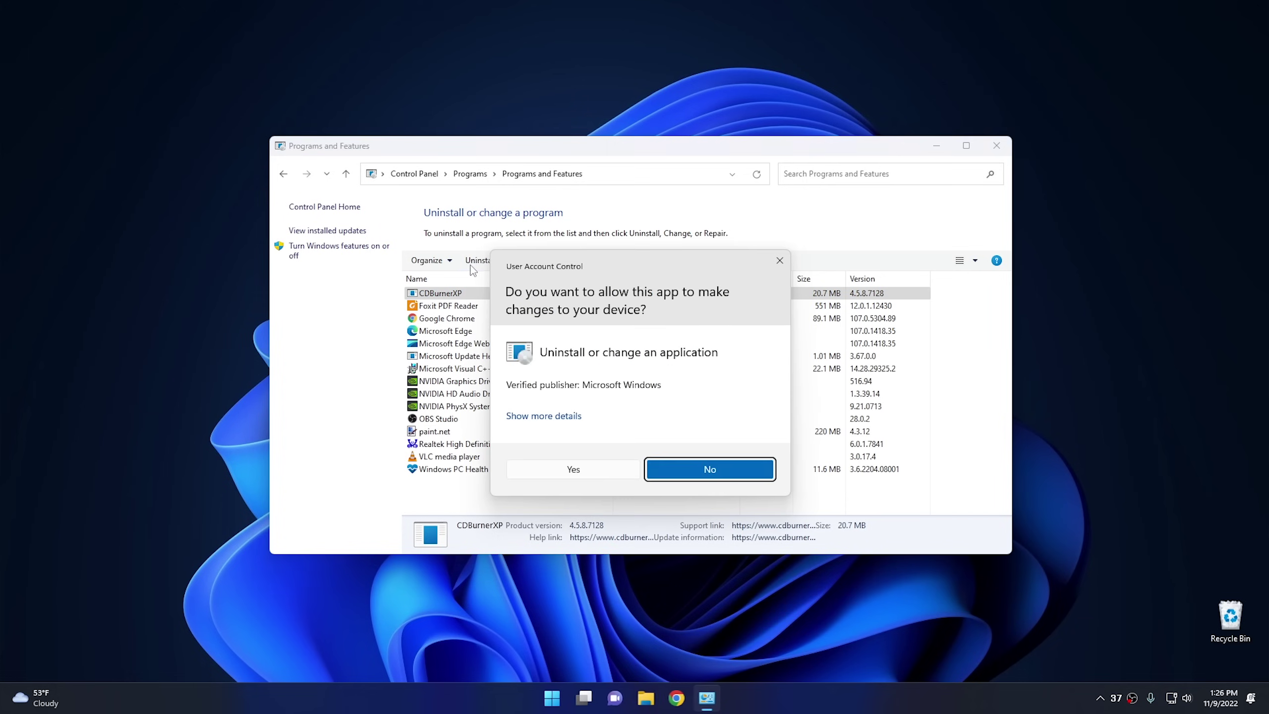
{"action": "left_click", "coordinate": [575, 470]}
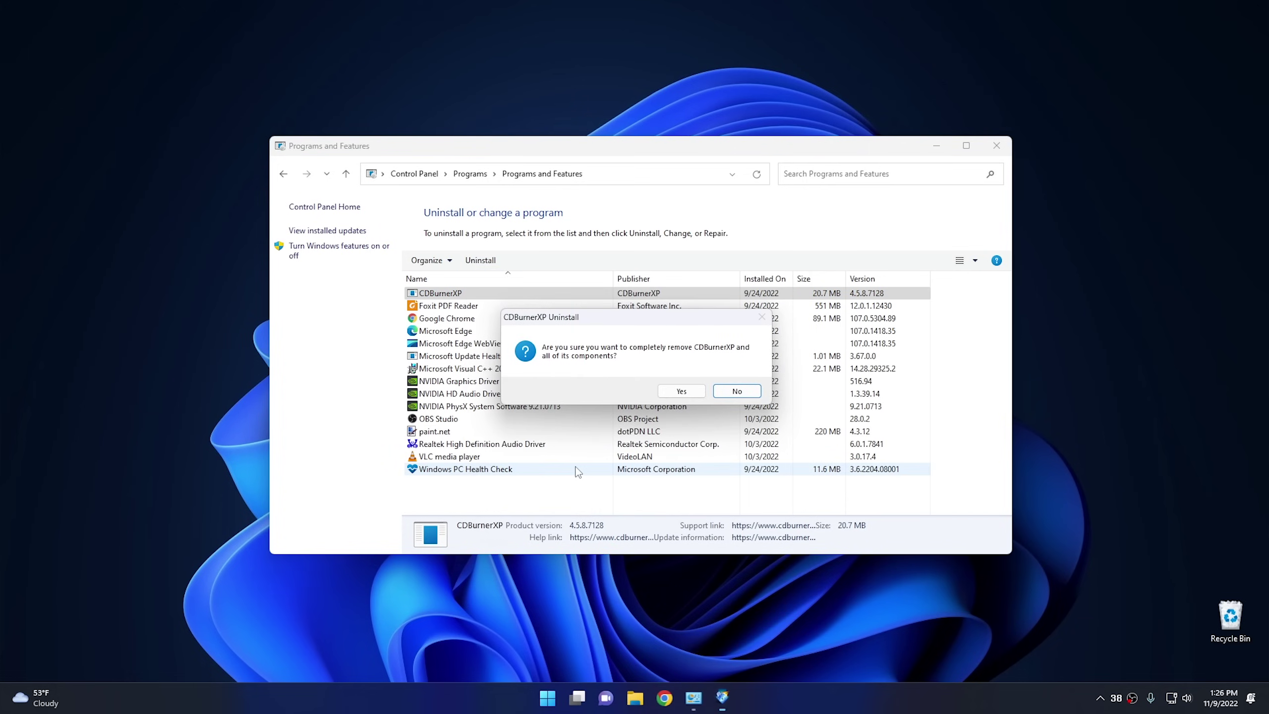
{"action": "left_click", "coordinate": [681, 391]}
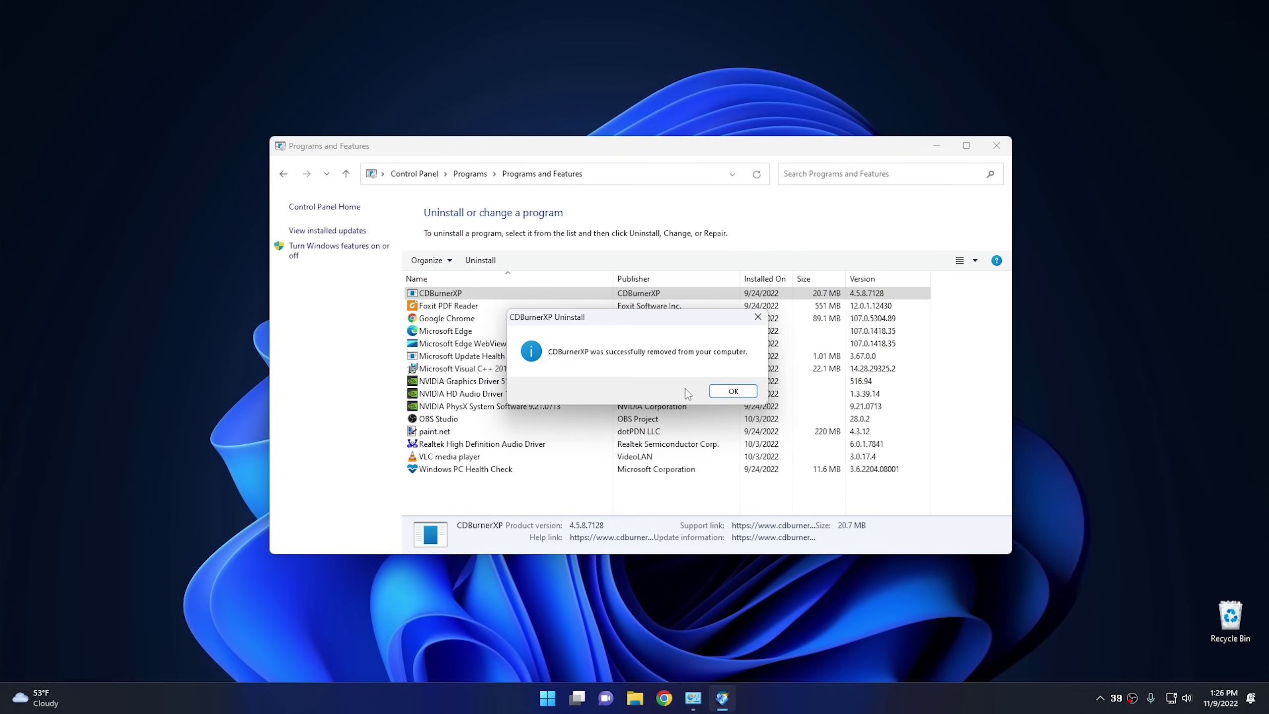
{"action": "left_click", "coordinate": [733, 391]}
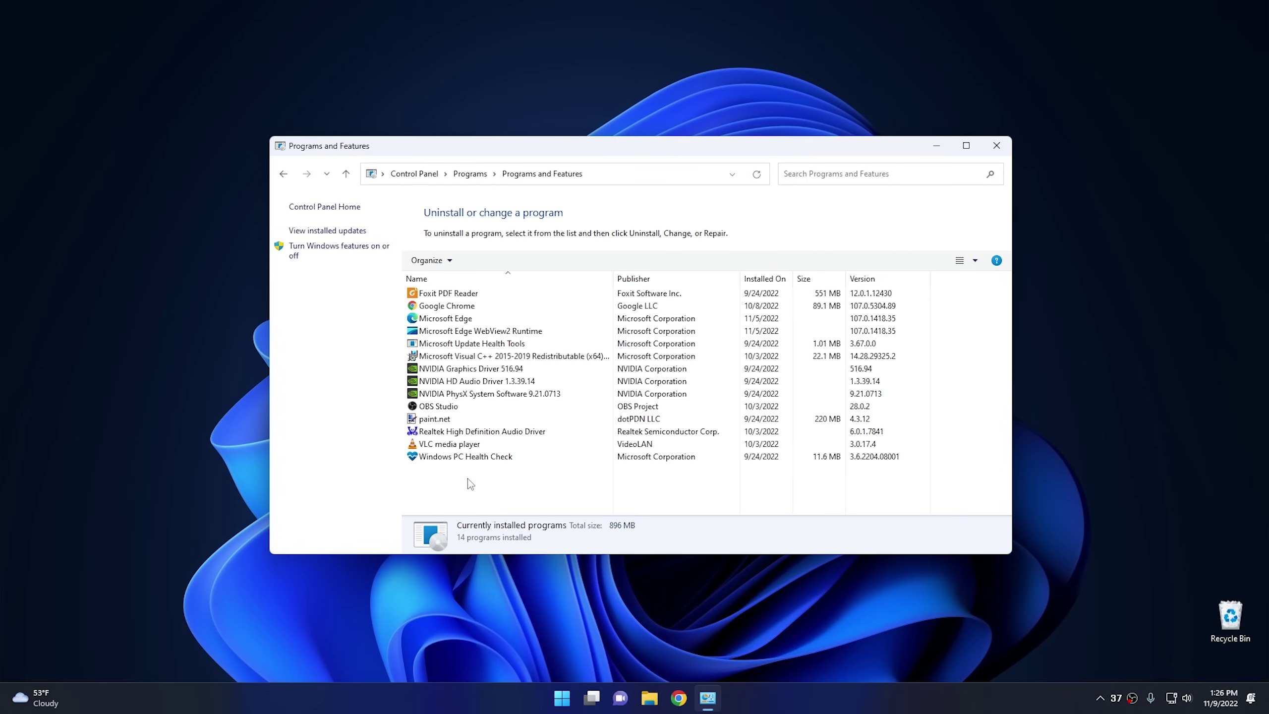
{"action": "left_click", "coordinate": [997, 145]}
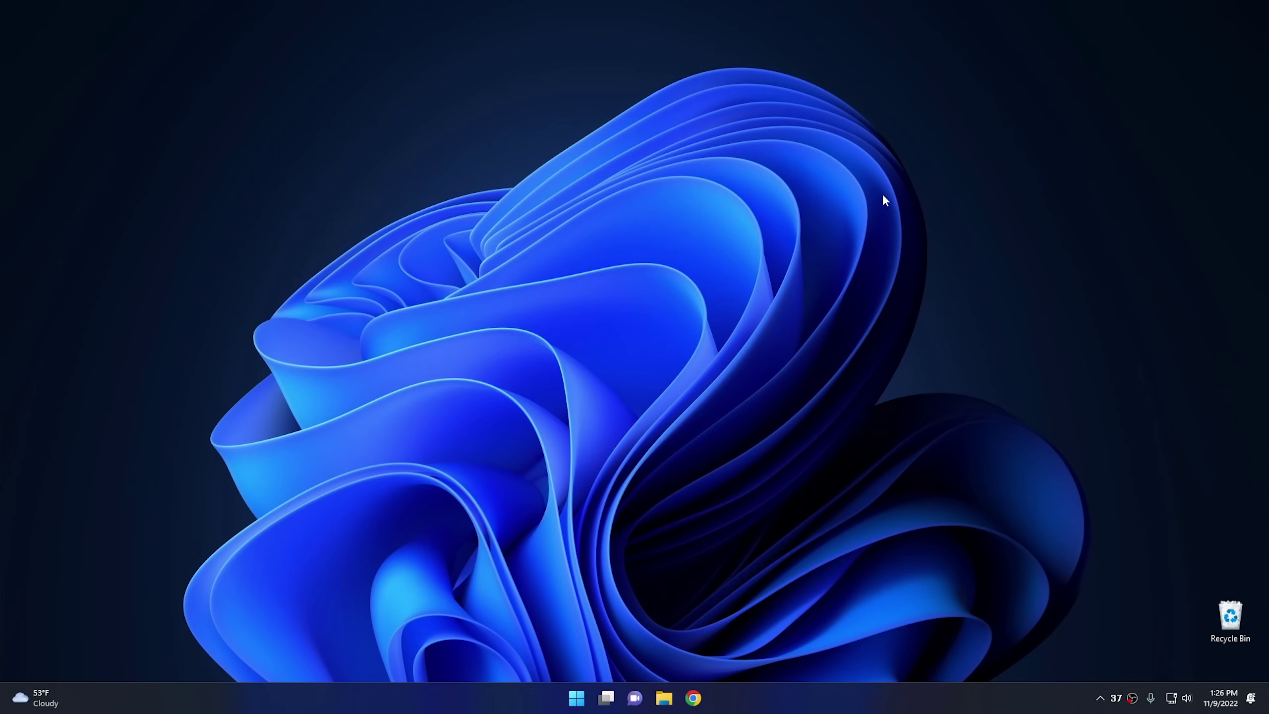
In the account sign-in options of Windows Settings, turn off automatically saving restartable apps and restarting them at sign-in
{"action": "left_click", "coordinate": [576, 697]}
{"action": "left_click", "coordinate": [603, 368]}
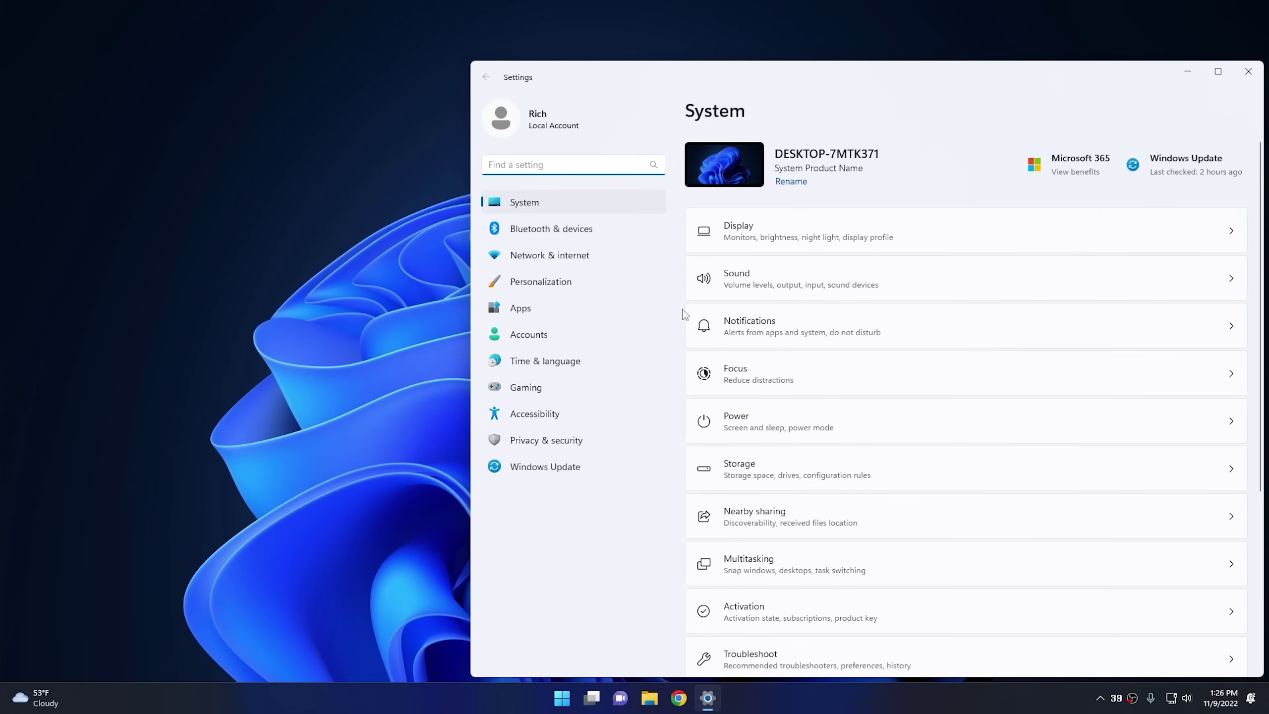
{"action": "left_click", "coordinate": [526, 337]}
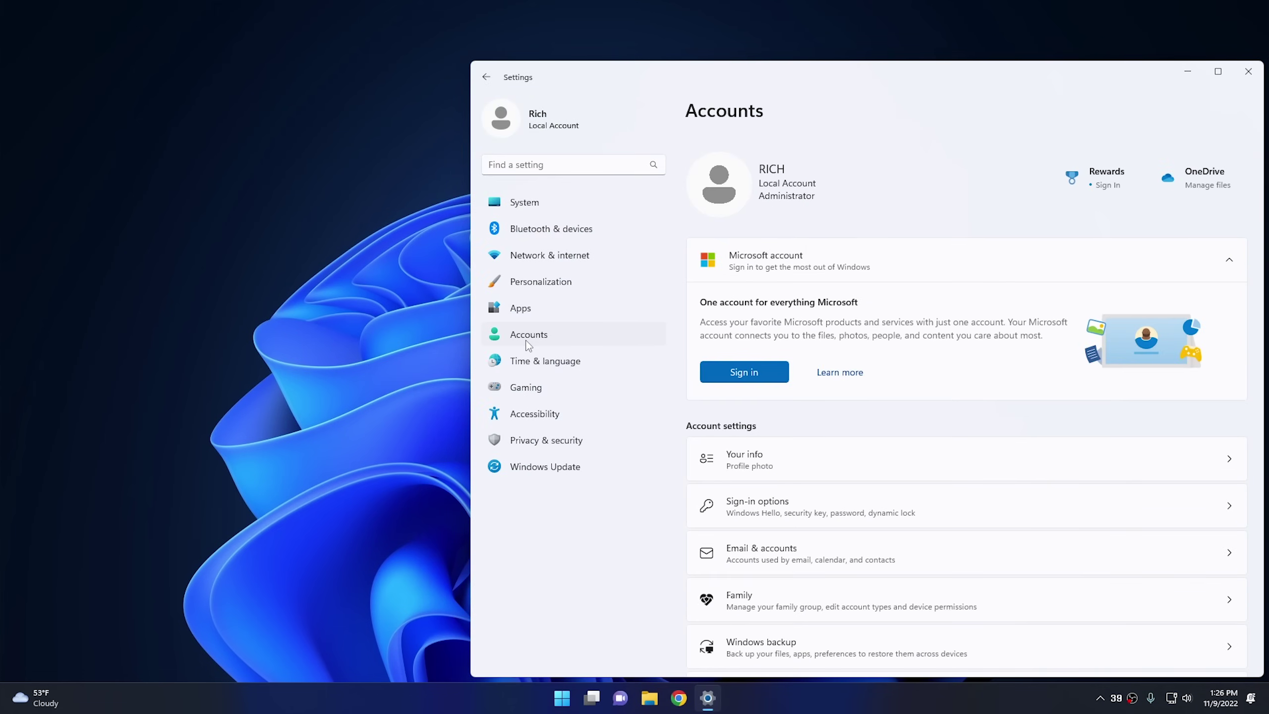
{"action": "left_click", "coordinate": [802, 501]}
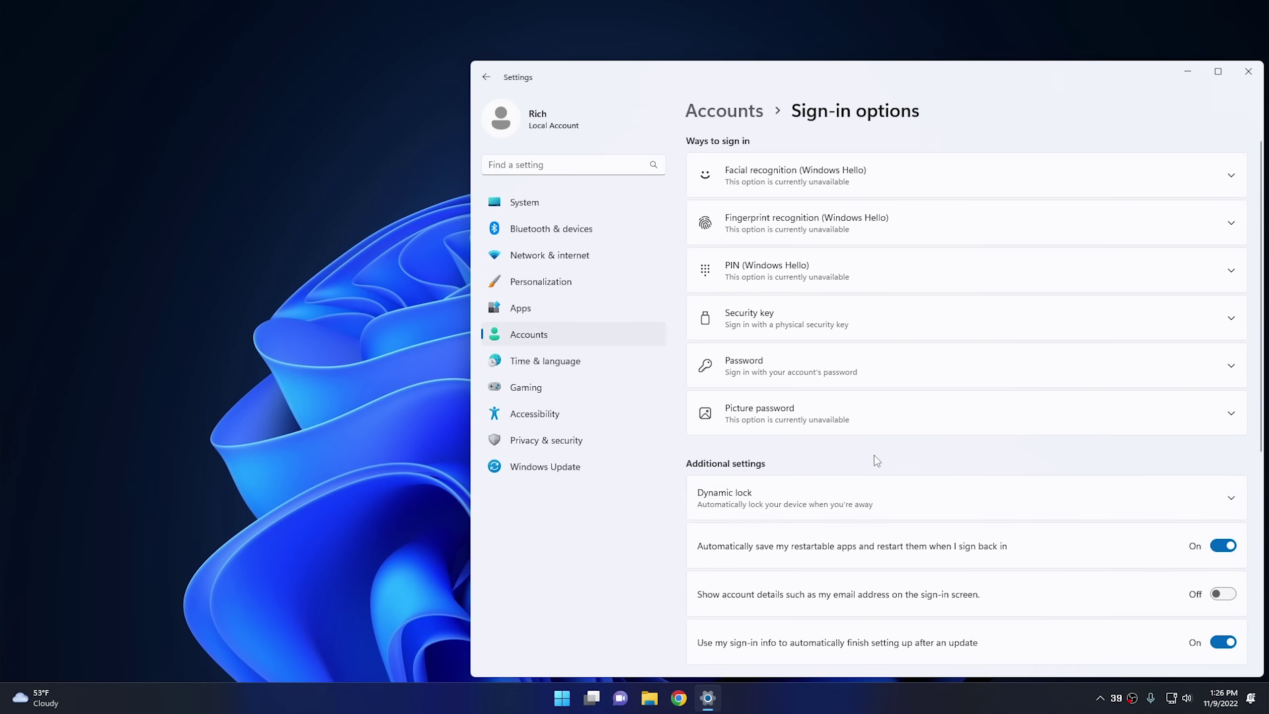
{"action": "scroll", "coordinate": [874, 455], "scroll_direction": "down", "scroll_amount": 2}
{"action": "scroll", "coordinate": [875, 455], "scroll_direction": "down", "scroll_amount": 3}
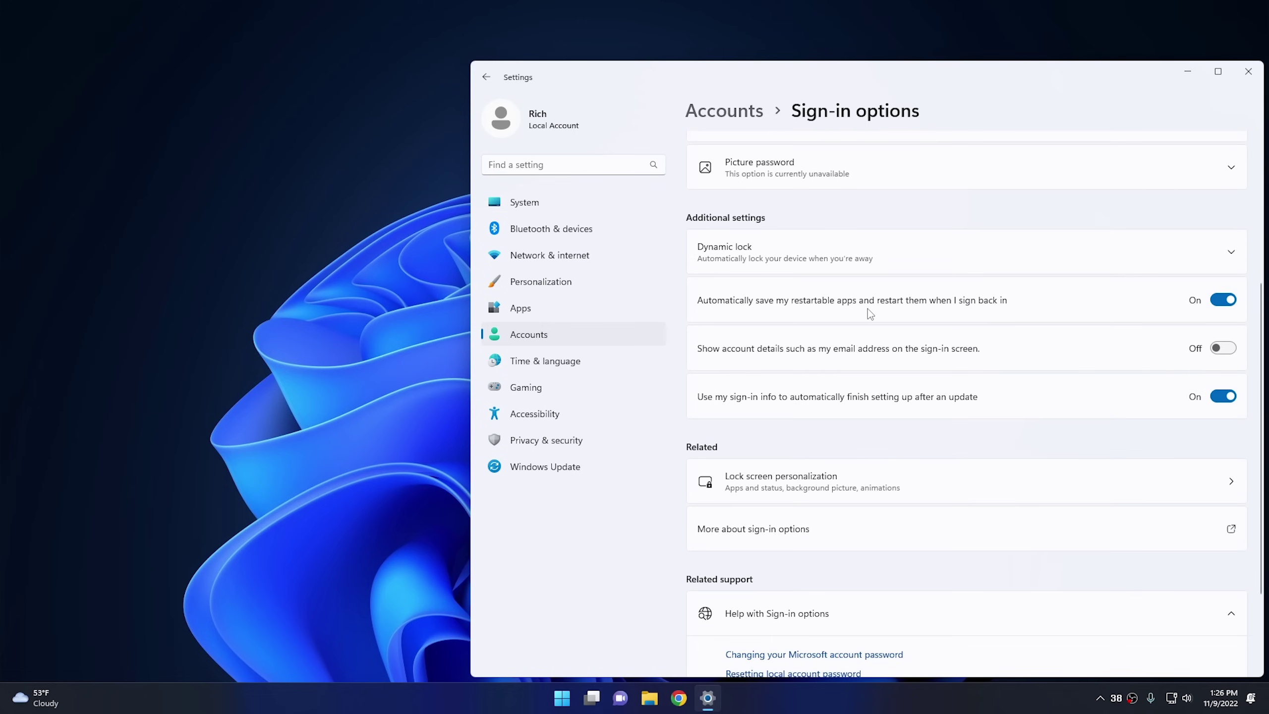
{"action": "left_click", "coordinate": [1229, 301]}
Turn off notifications from apps and other senders in the System notification settings
{"action": "left_click", "coordinate": [523, 204]}
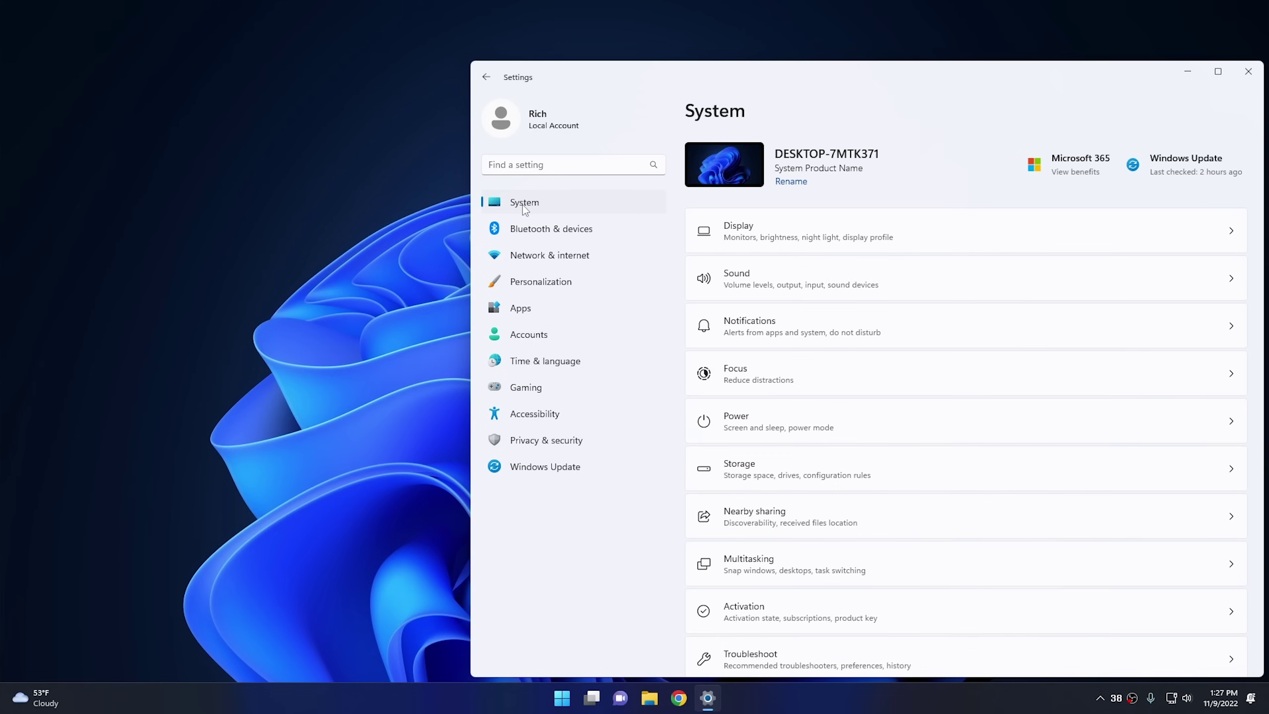
{"action": "left_click", "coordinate": [834, 328]}
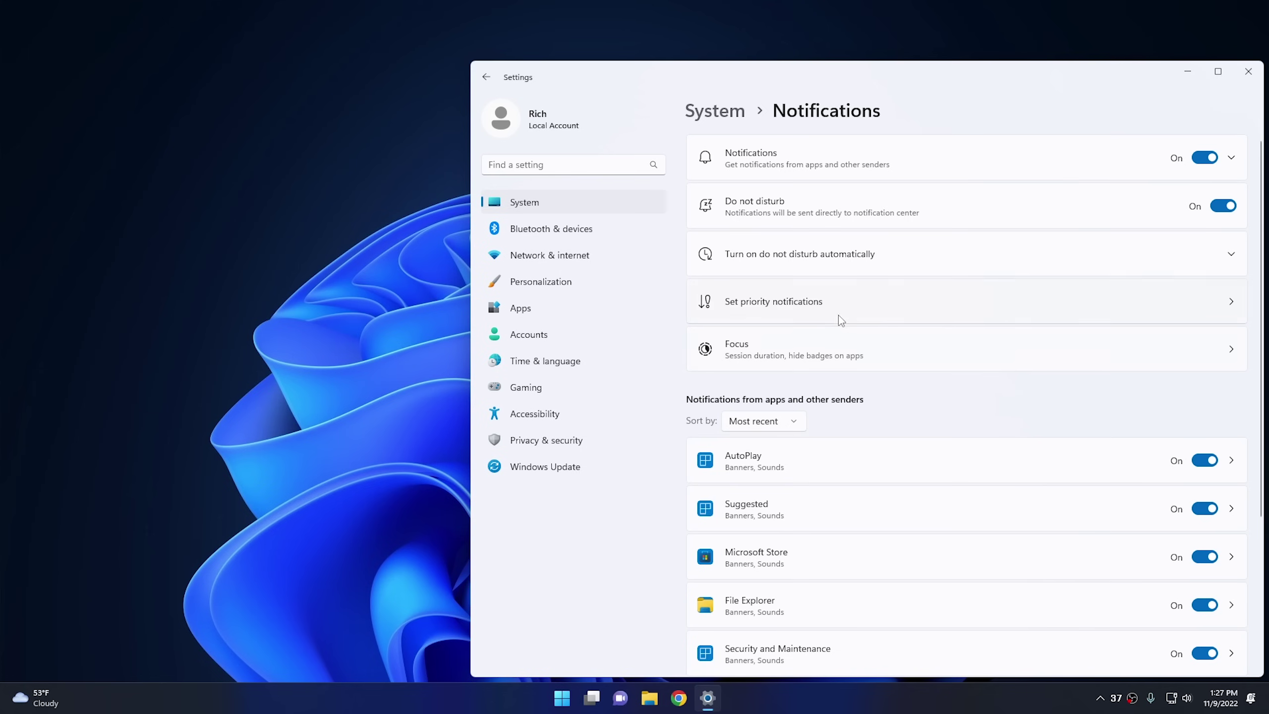
{"action": "scroll", "coordinate": [938, 363], "scroll_direction": "down", "scroll_amount": 5}
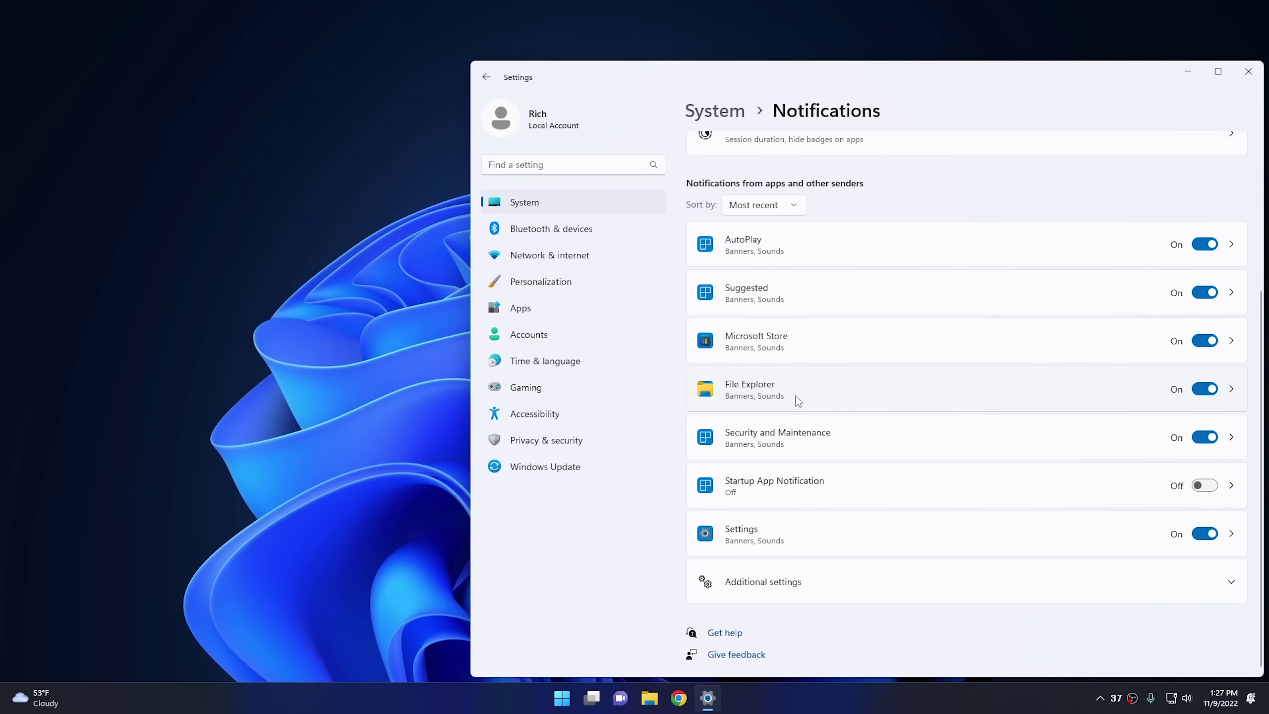
{"action": "scroll", "coordinate": [826, 379], "scroll_direction": "up", "scroll_amount": 5}
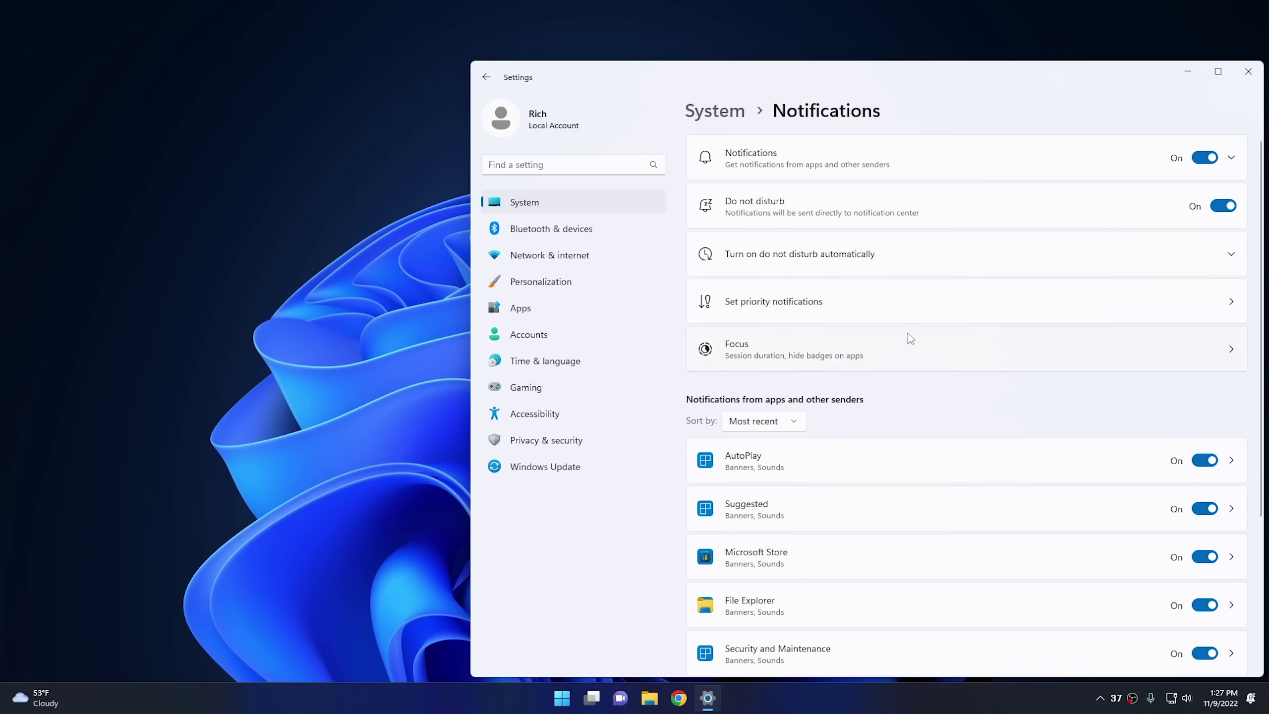
{"action": "left_click", "coordinate": [1203, 158]}
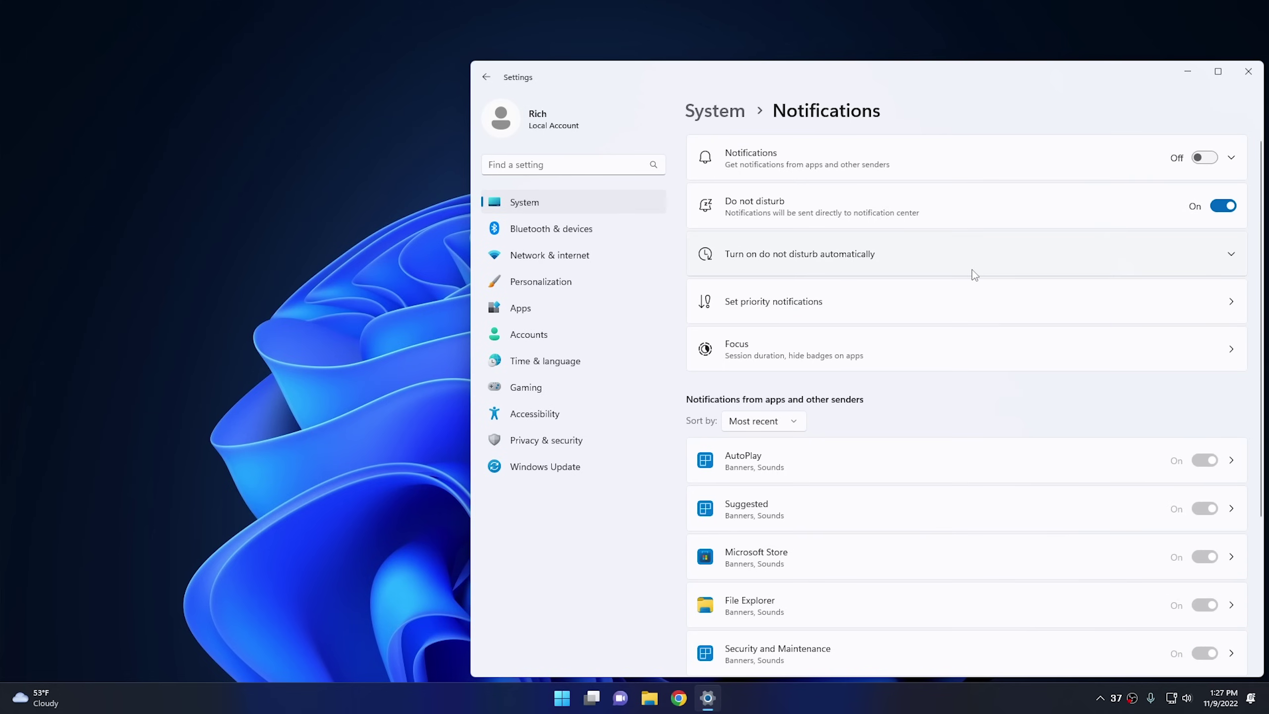
In the additional notification settings, disable the Windows welcome experience, device setup suggestions, and tips and suggestions, and close Settings
{"action": "scroll", "coordinate": [974, 276], "scroll_direction": "down", "scroll_amount": 4}
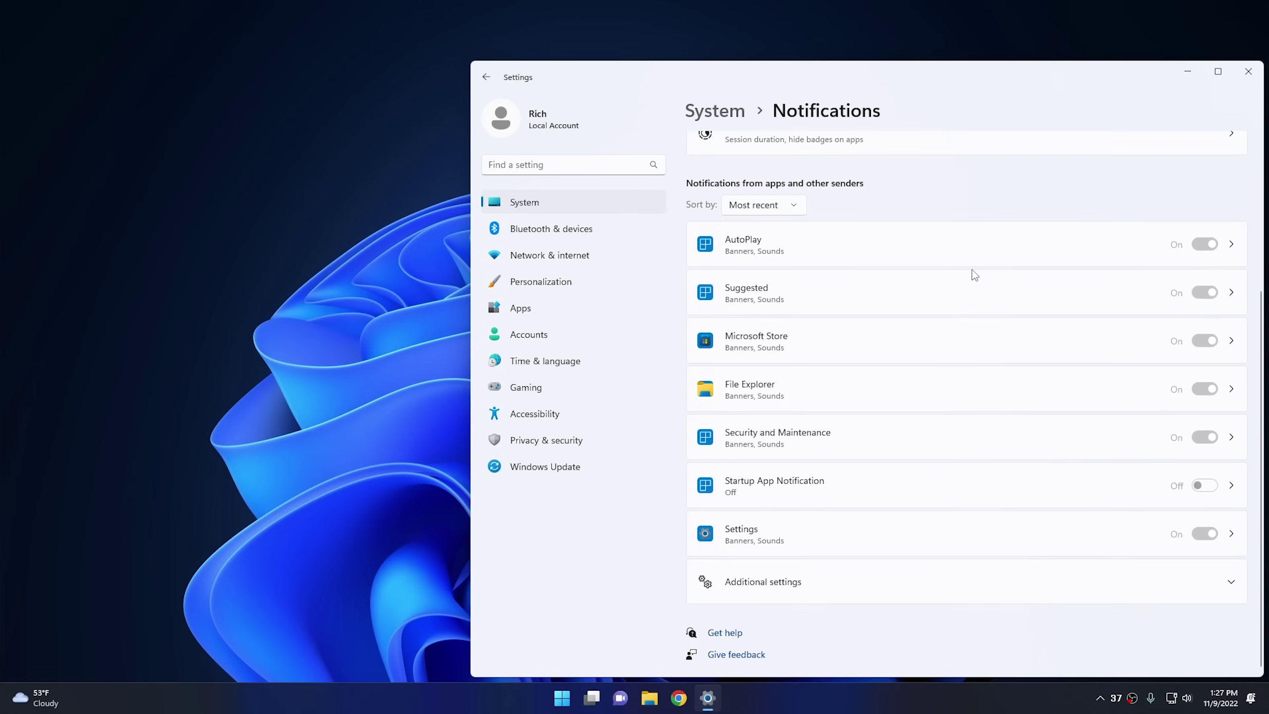
{"action": "left_click", "coordinate": [775, 585]}
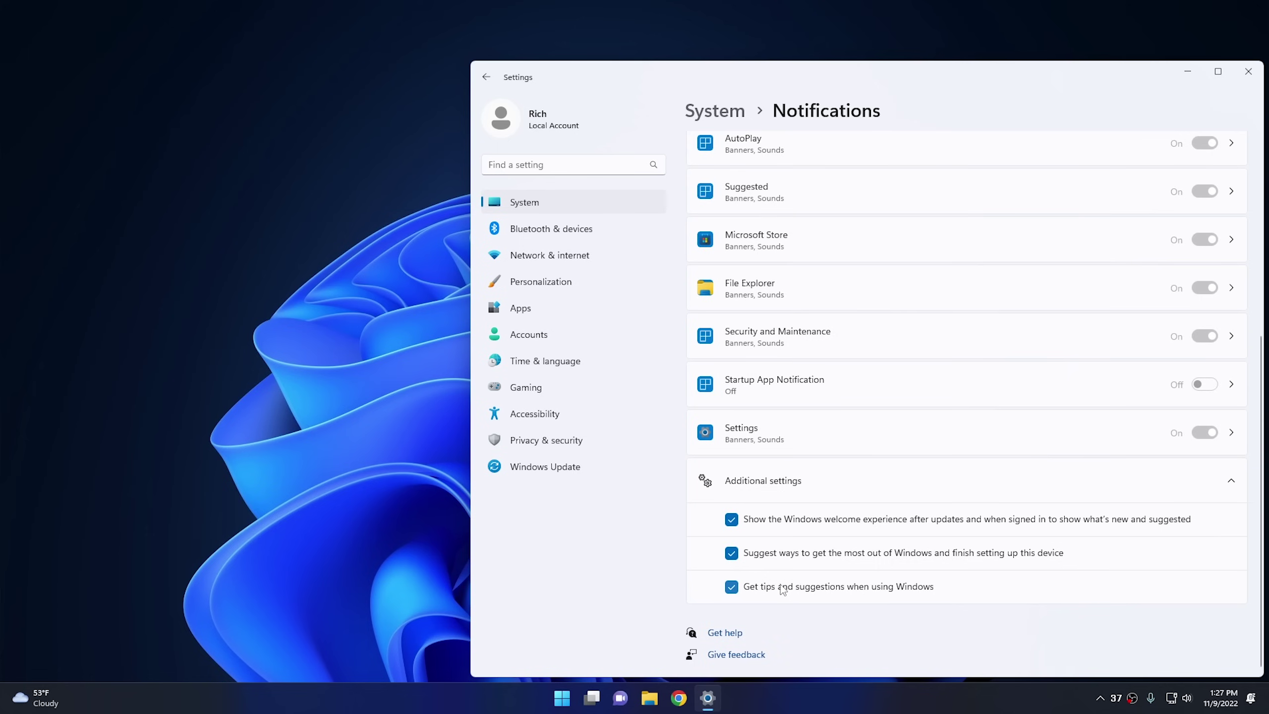
{"action": "scroll", "coordinate": [780, 584], "scroll_direction": "up", "scroll_amount": 10}
{"action": "left_click", "coordinate": [1205, 158]}
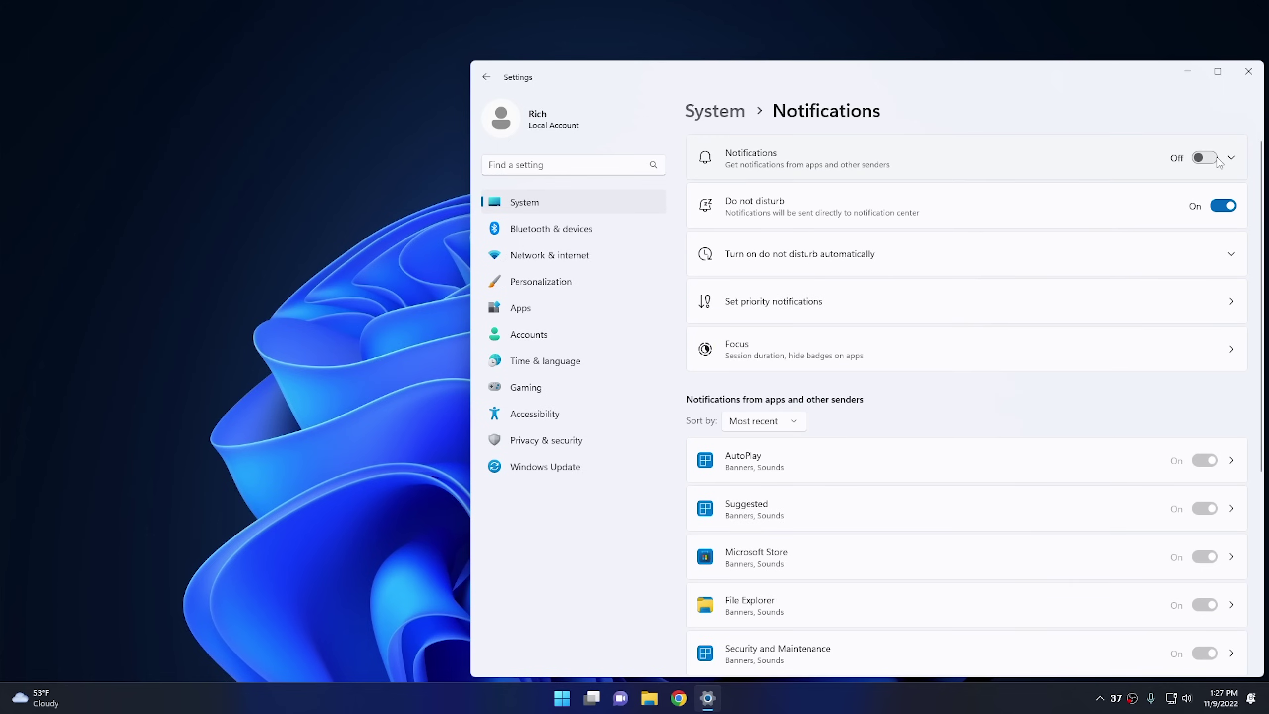
{"action": "scroll", "coordinate": [901, 498], "scroll_direction": "down", "scroll_amount": 10}
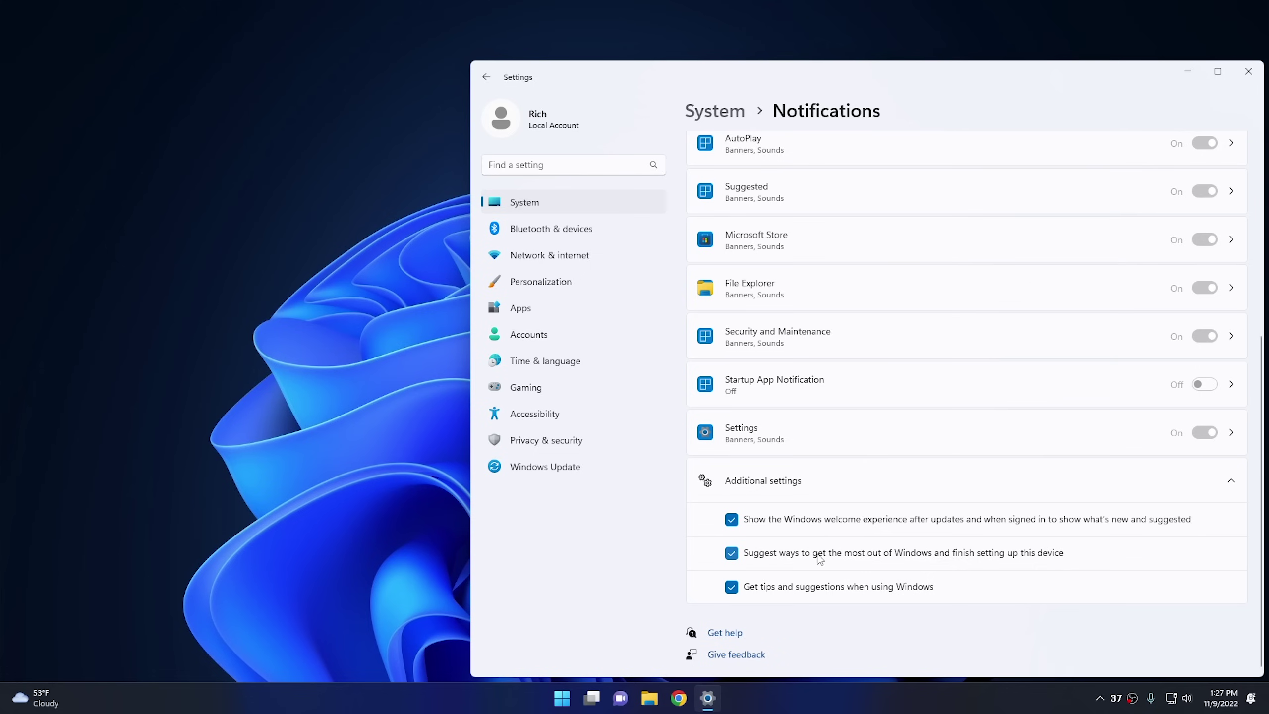
{"action": "left_click", "coordinate": [731, 519]}
{"action": "left_click", "coordinate": [731, 553]}
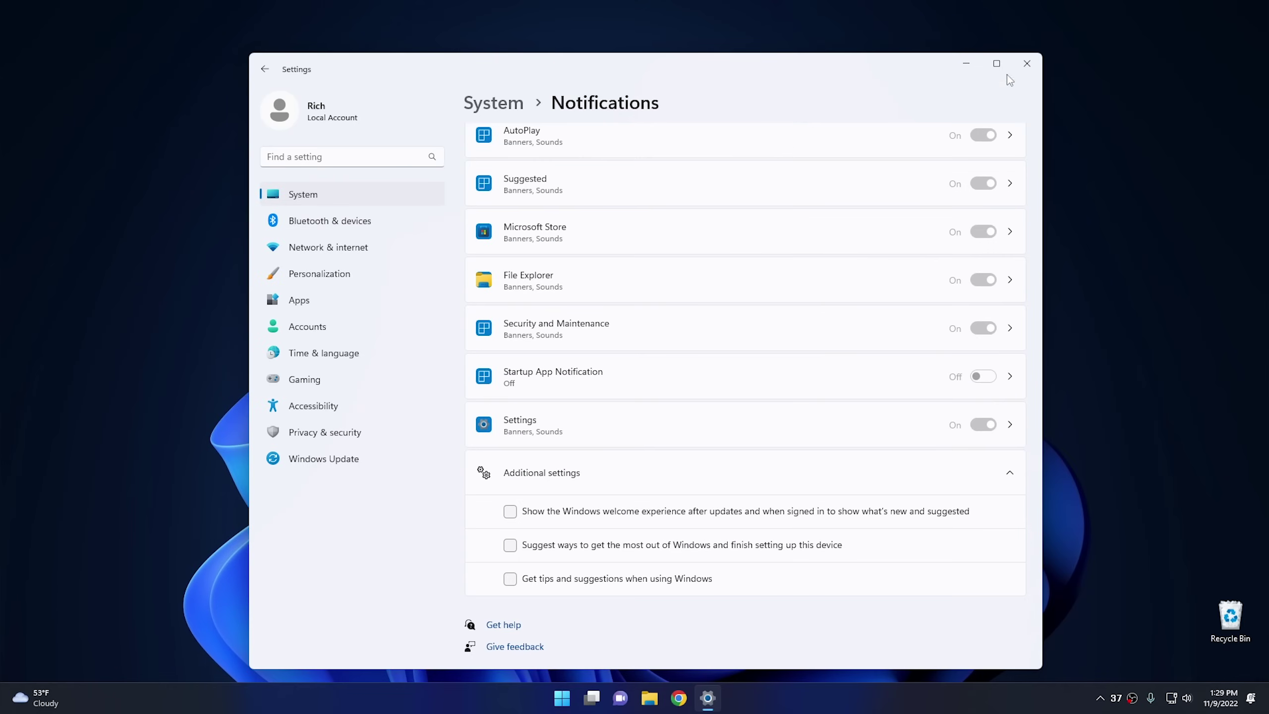
{"action": "left_click", "coordinate": [1027, 63]}
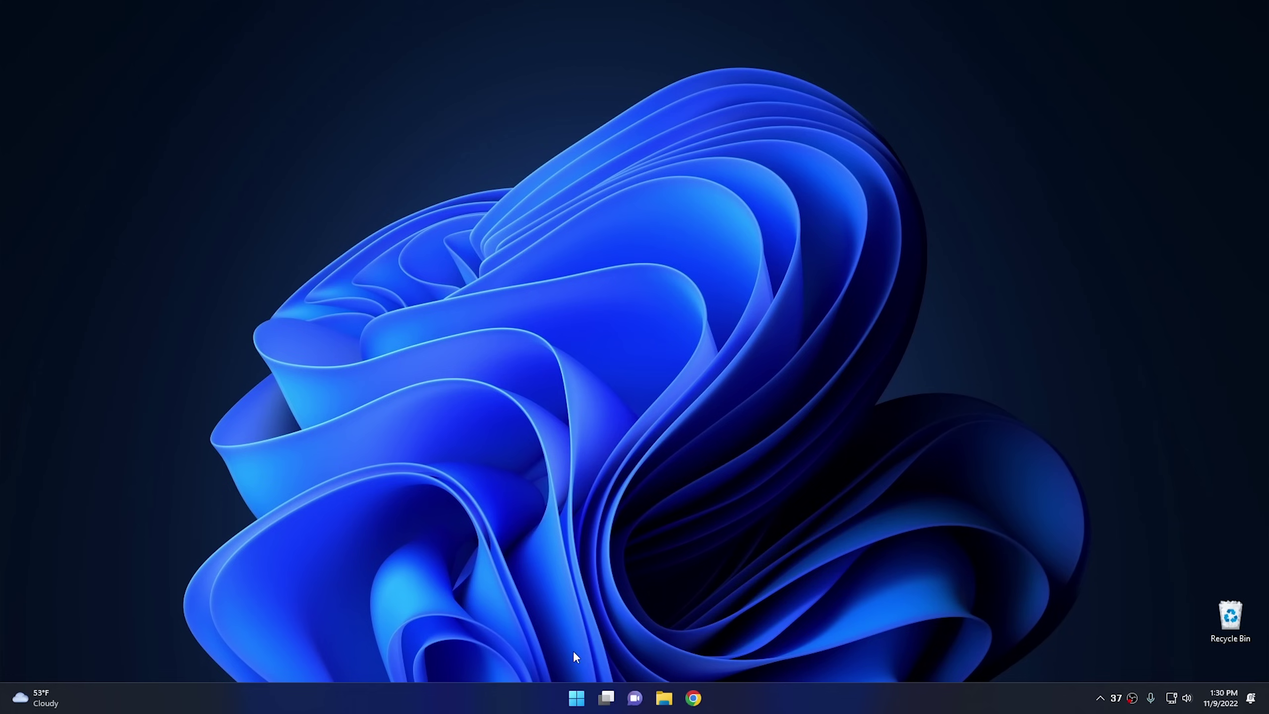
Restart the computer
{"action": "left_click", "coordinate": [575, 698]}
{"action": "left_click", "coordinate": [797, 652]}
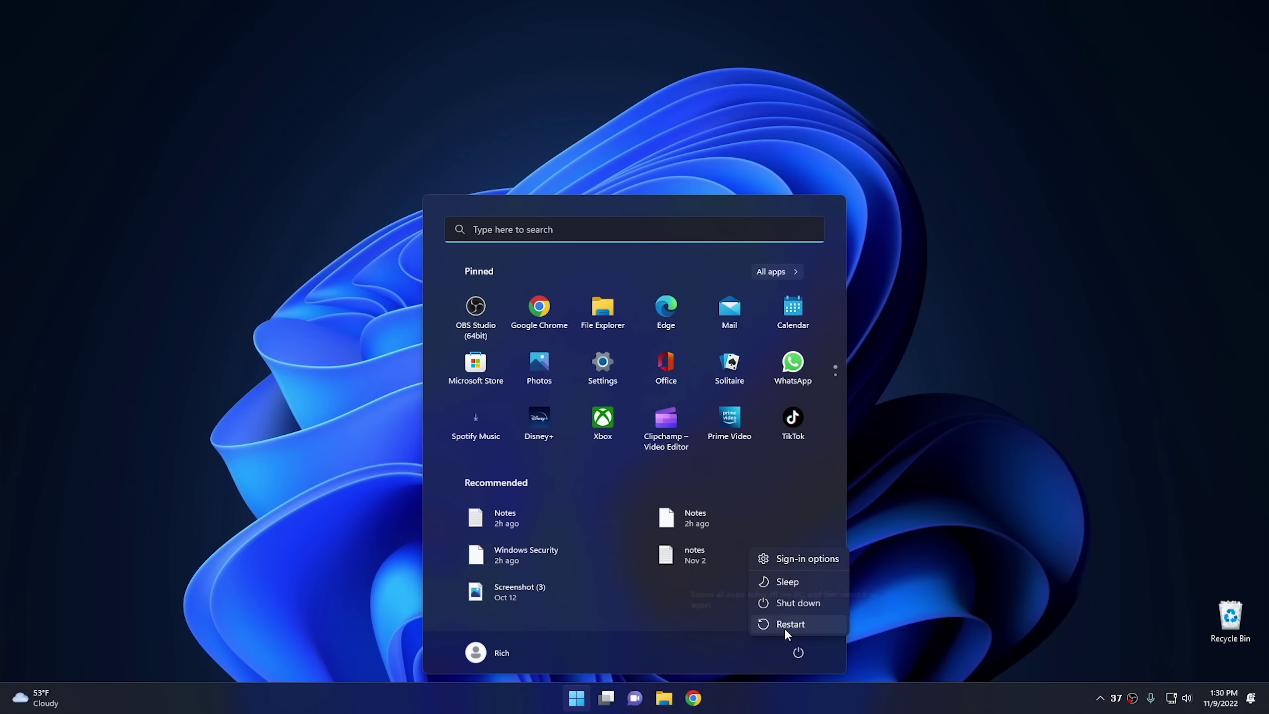